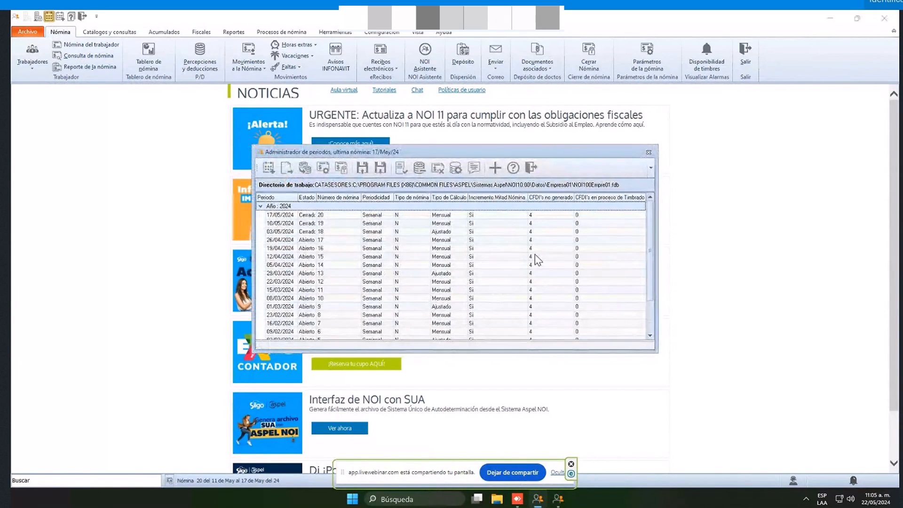
- Open the 10/05/2024 weekly payroll period, number 19, from the period administrator
{"action": "left_click", "coordinate": [296, 224]}
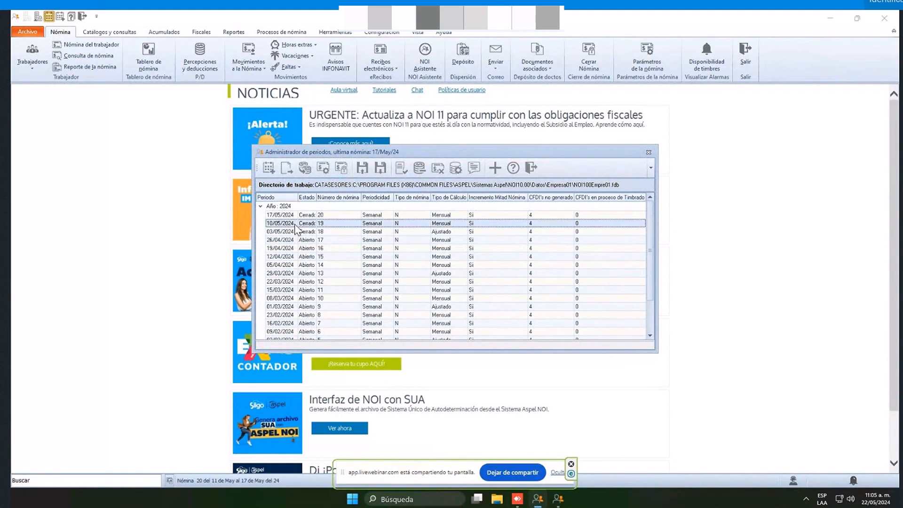
{"action": "left_click", "coordinate": [298, 216]}
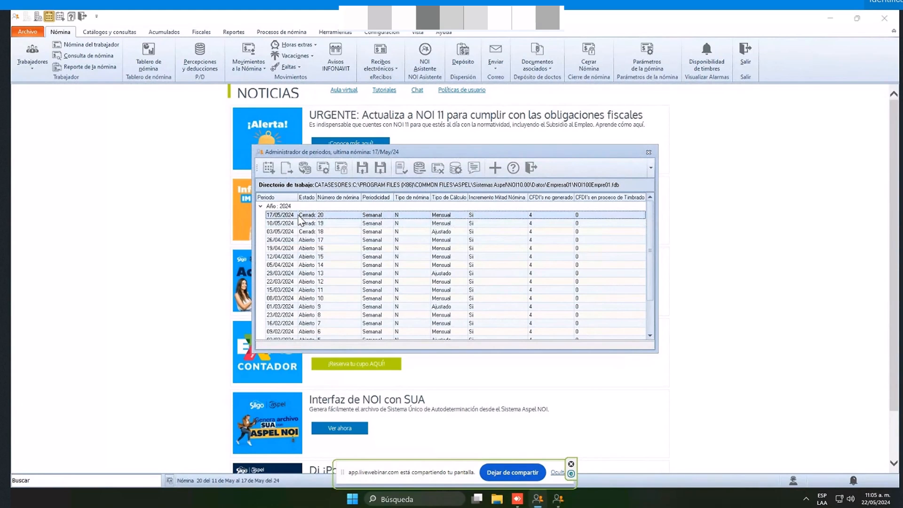
{"action": "left_click", "coordinate": [289, 240]}
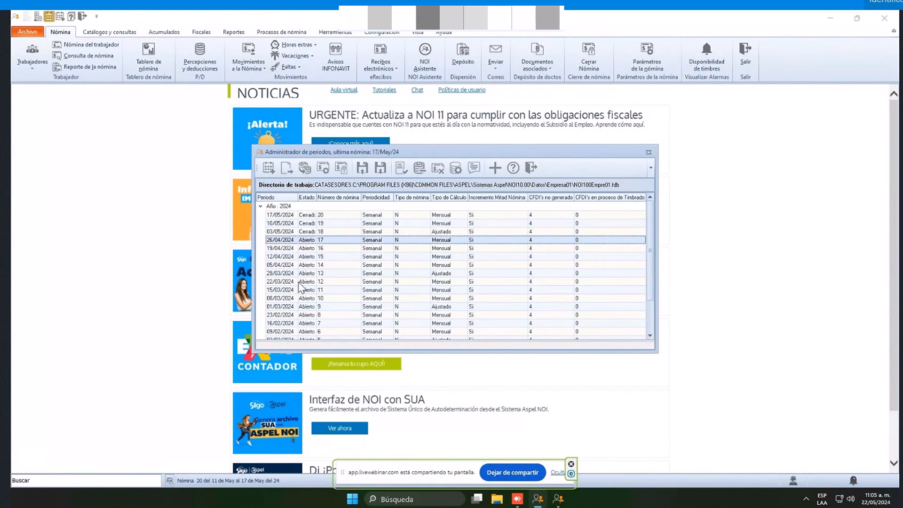
{"action": "left_click", "coordinate": [292, 225]}
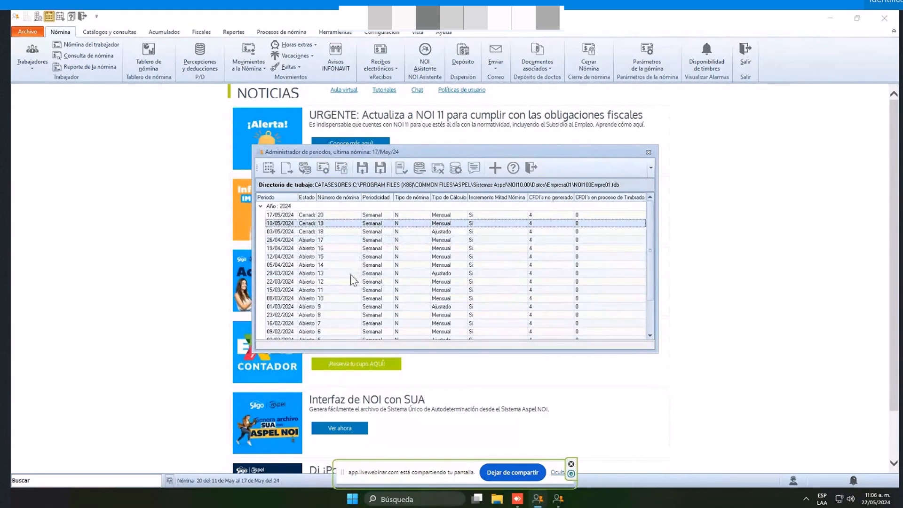
{"action": "double_click", "coordinate": [332, 224]}
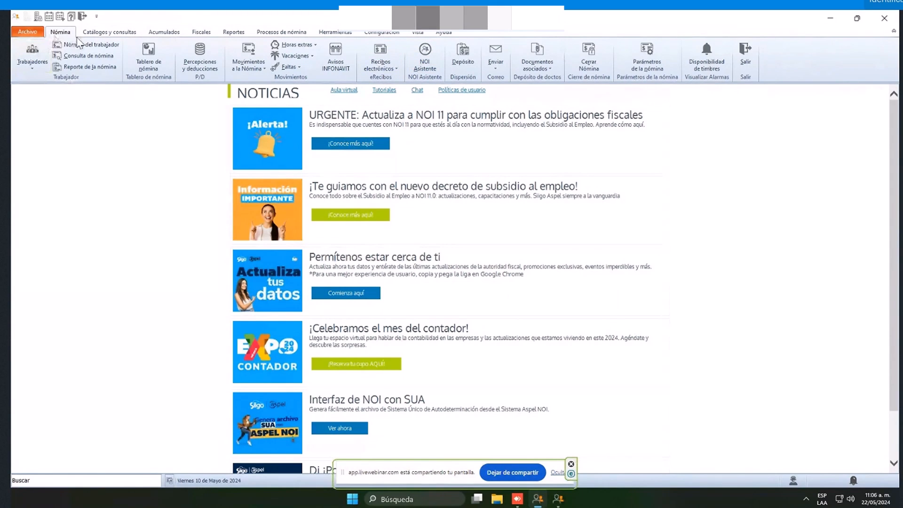
- Set the employment subsidy calculation to Sin devolución in the payroll parameters and authorise the change with the administrator key
{"action": "left_click", "coordinate": [646, 56]}
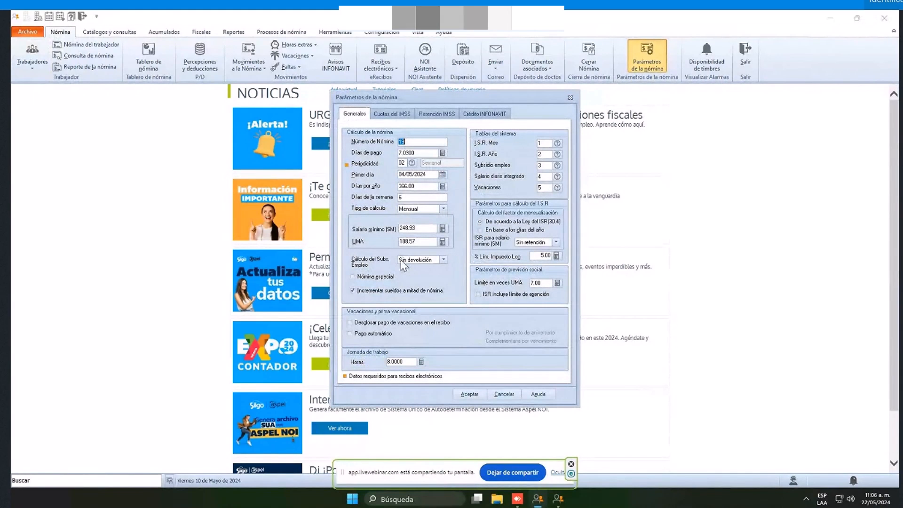
{"action": "left_click", "coordinate": [404, 263]}
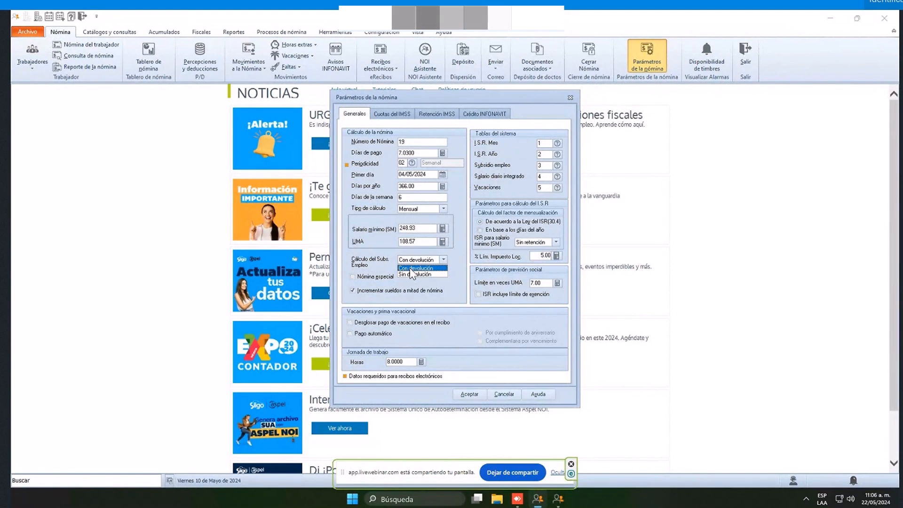
{"action": "left_click", "coordinate": [428, 280]}
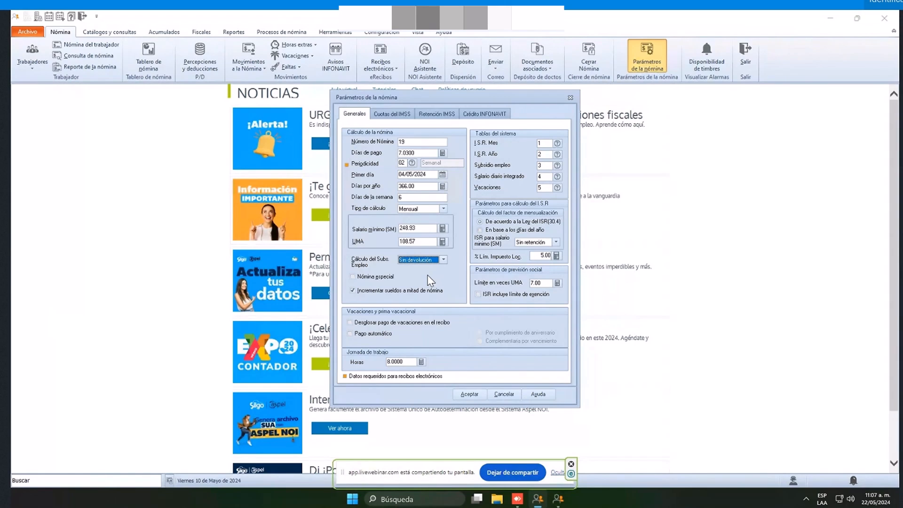
{"action": "left_click", "coordinate": [466, 394]}
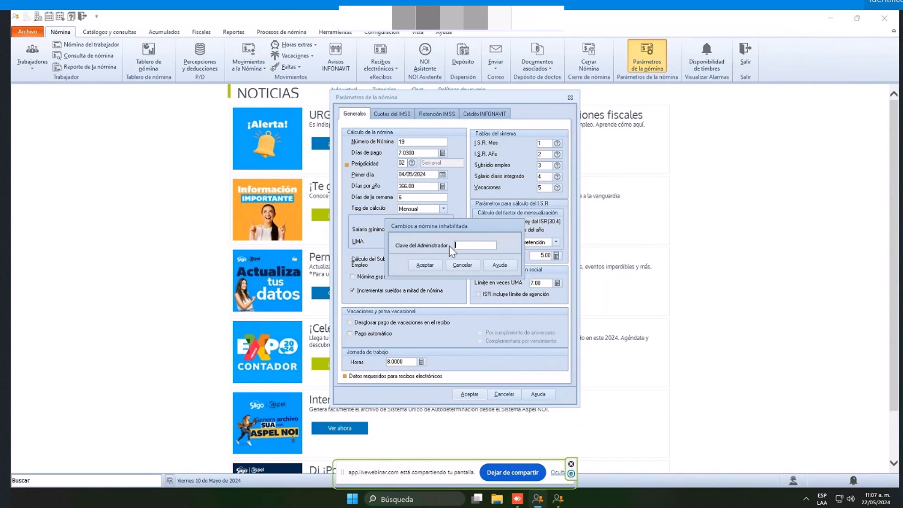
{"action": "type", "text": "****"}
{"action": "key", "text": "Return"}
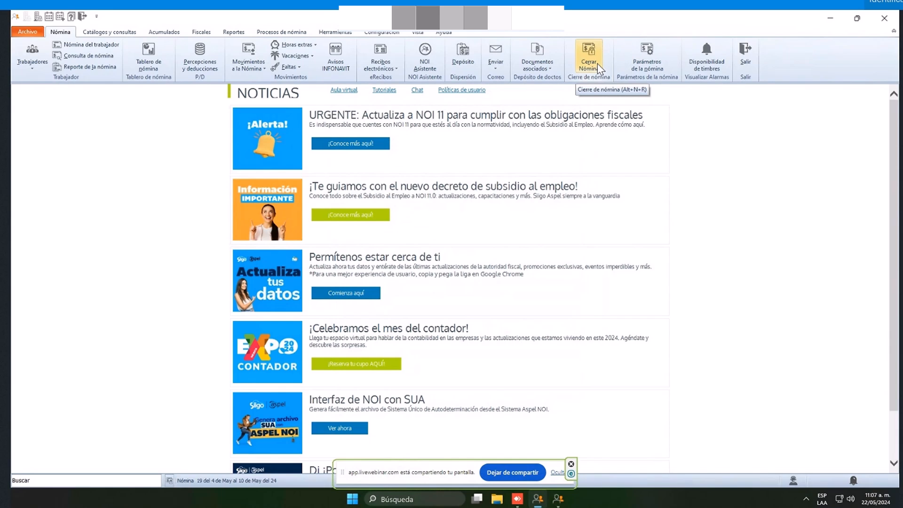
- Display the payroll receipt of the first worker in the workers catalog
{"action": "left_click", "coordinate": [31, 61]}
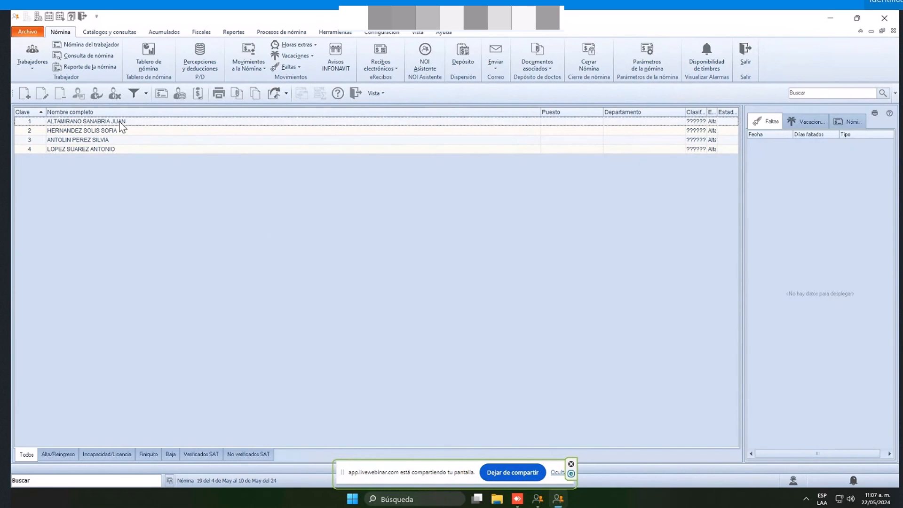
{"action": "left_click", "coordinate": [558, 473]}
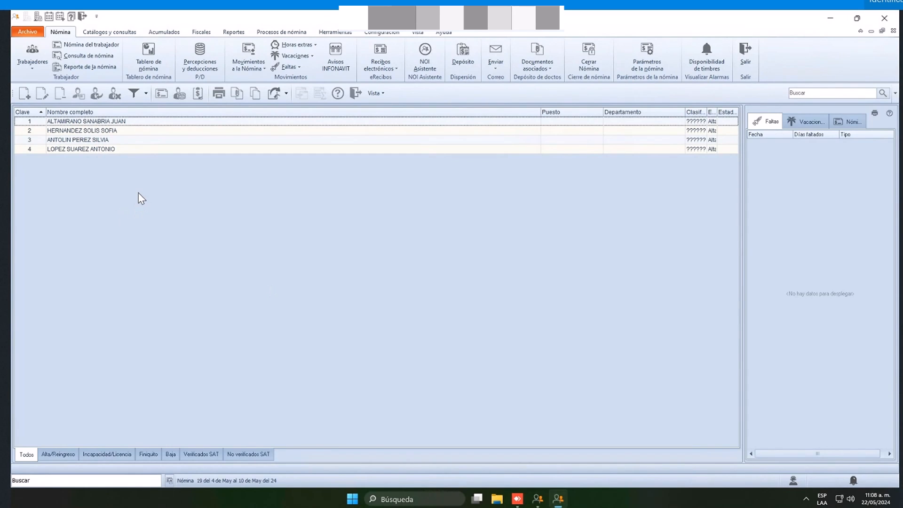
{"action": "left_click", "coordinate": [124, 122]}
{"action": "left_click", "coordinate": [161, 94]}
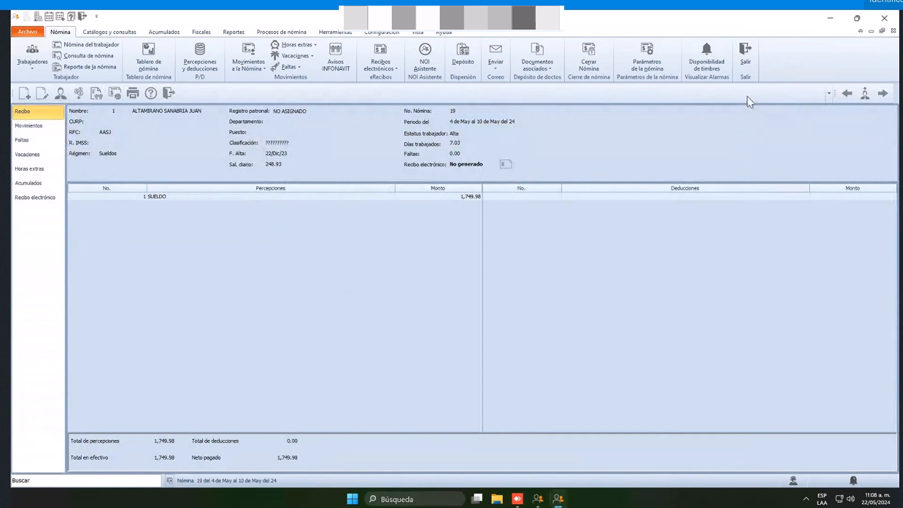
- Turn the receipt into a floating window over the workers catalog, wide and tall enough to show perceptions, deductions and totals
{"action": "left_click", "coordinate": [881, 30]}
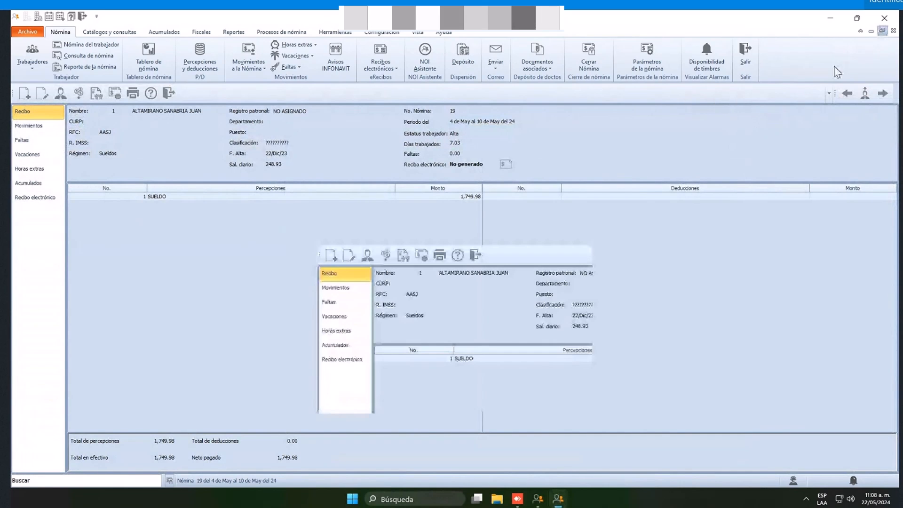
{"action": "left_click_drag", "start_coordinate": [515, 242], "coordinate": [419, 137]}
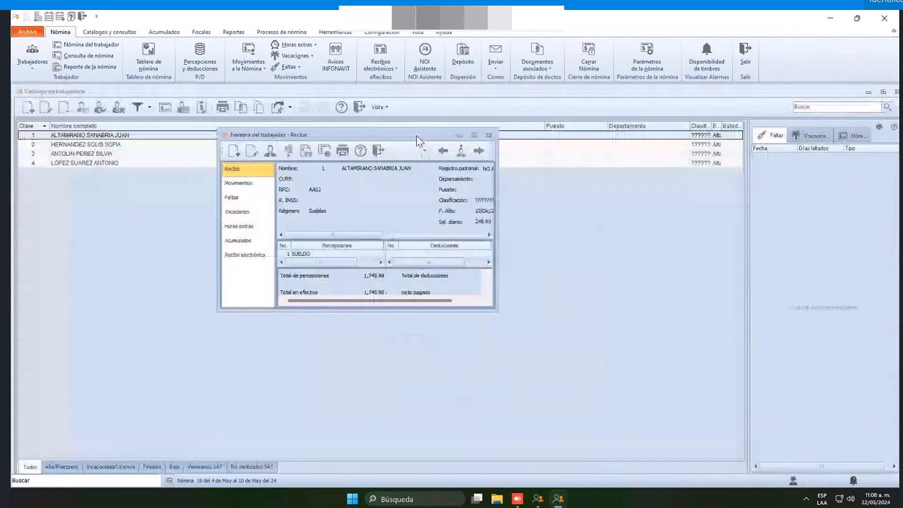
{"action": "left_click_drag", "start_coordinate": [504, 211], "coordinate": [601, 213]}
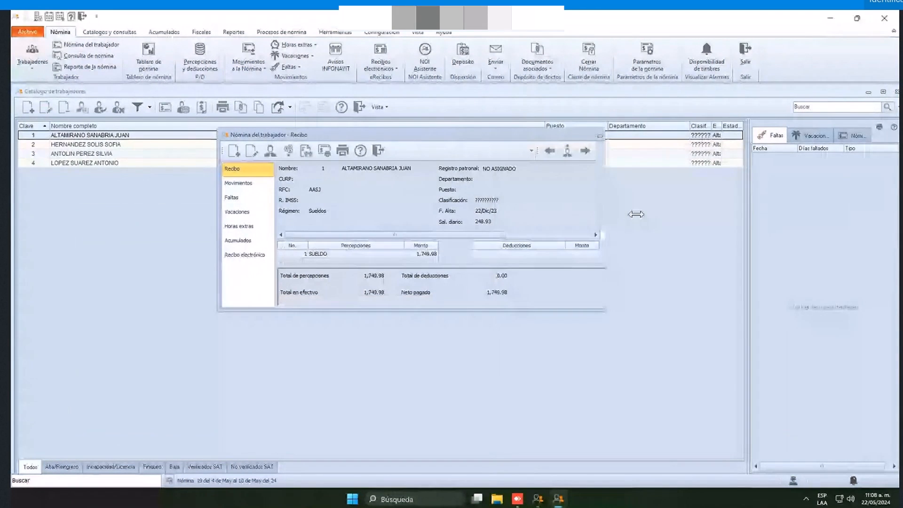
{"action": "left_click_drag", "start_coordinate": [636, 214], "coordinate": [637, 214]}
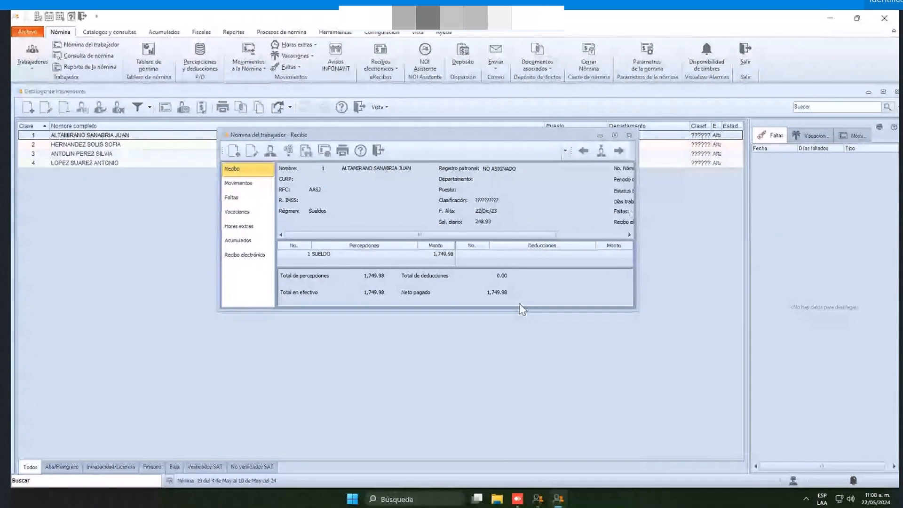
{"action": "left_click_drag", "start_coordinate": [518, 309], "coordinate": [511, 329]}
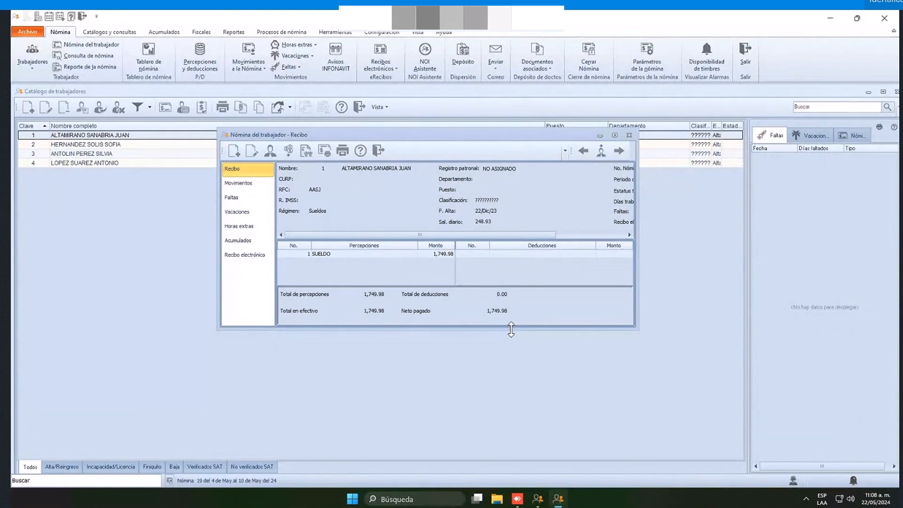
- Advance to the third worker's receipt and examine the Subs. E. amount in the ISR calculation details
{"action": "left_click", "coordinate": [620, 150]}
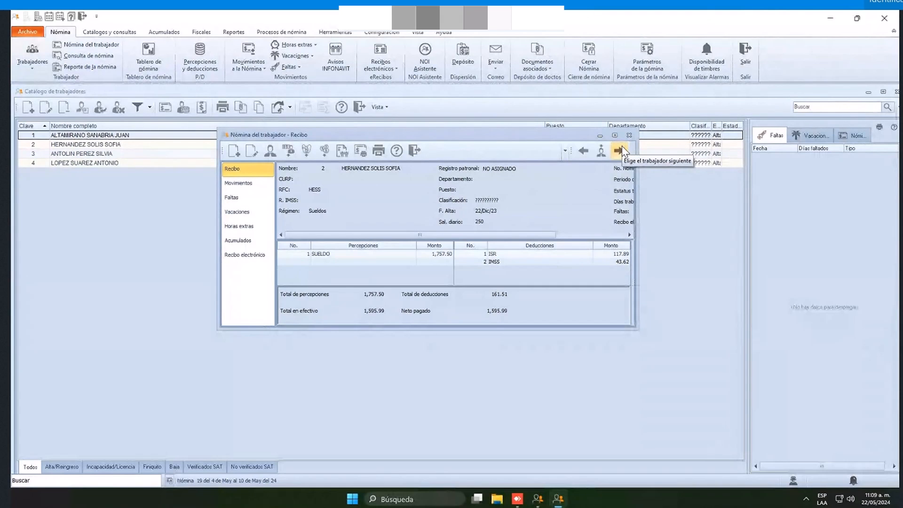
{"action": "left_click", "coordinate": [622, 146]}
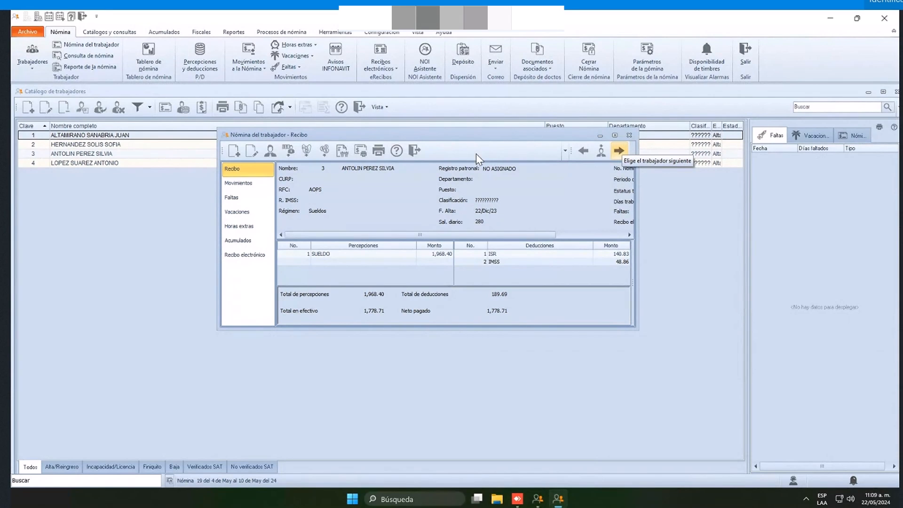
{"action": "left_click", "coordinate": [288, 150]}
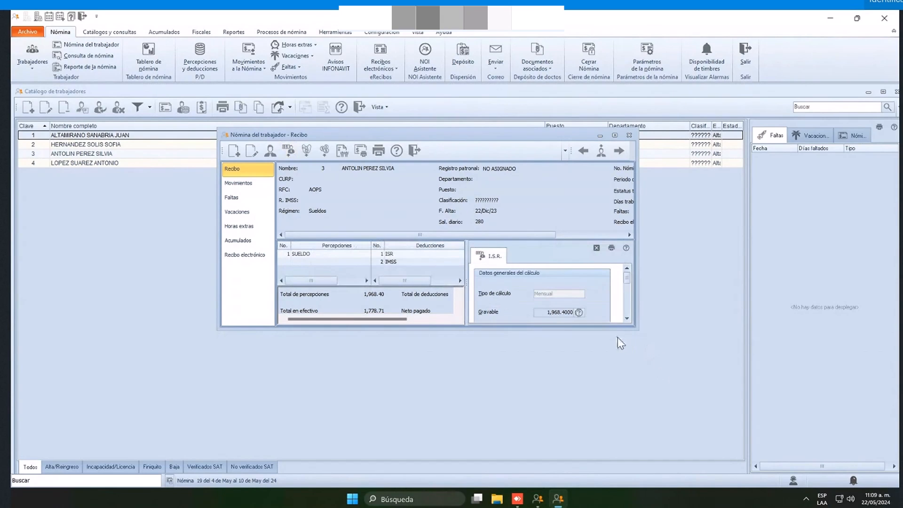
{"action": "left_click_drag", "start_coordinate": [614, 331], "coordinate": [605, 408]}
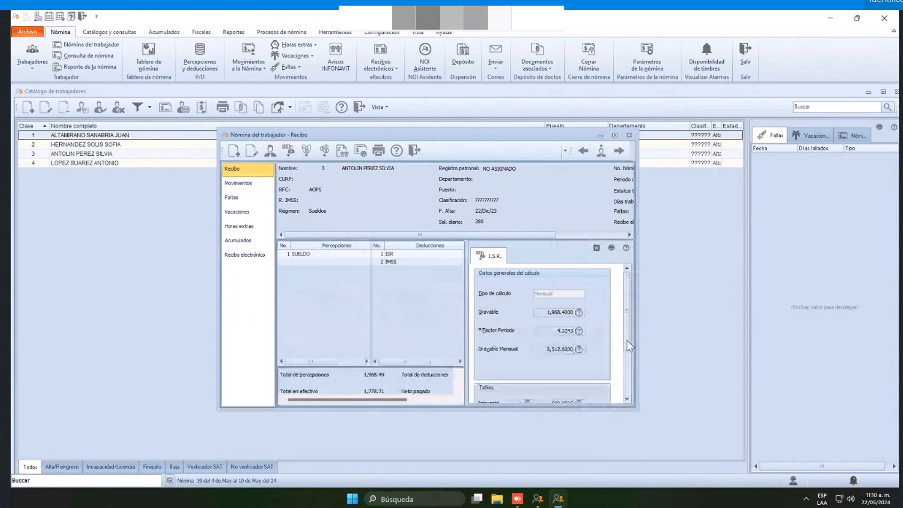
{"action": "scroll", "coordinate": [625, 348], "scroll_direction": "down", "scroll_amount": 1}
{"action": "scroll", "coordinate": [625, 348], "scroll_direction": "down", "scroll_amount": 1}
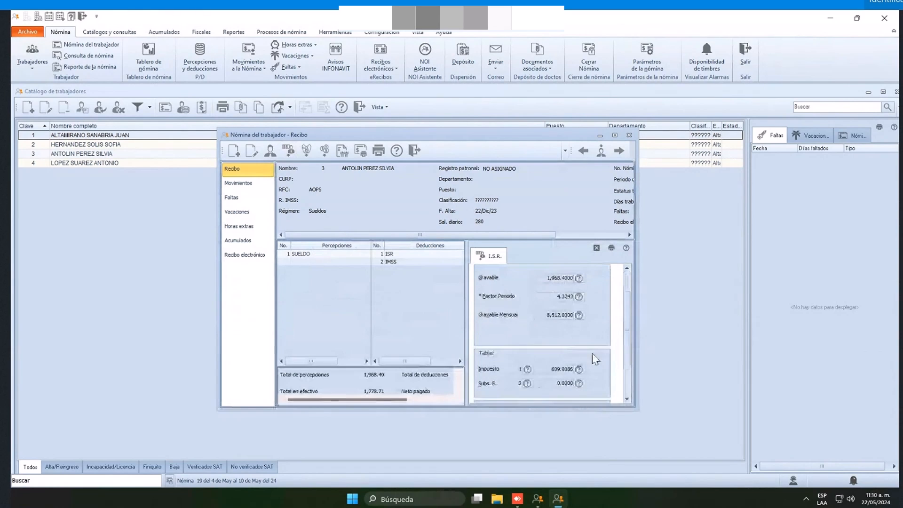
{"action": "left_click", "coordinate": [554, 381]}
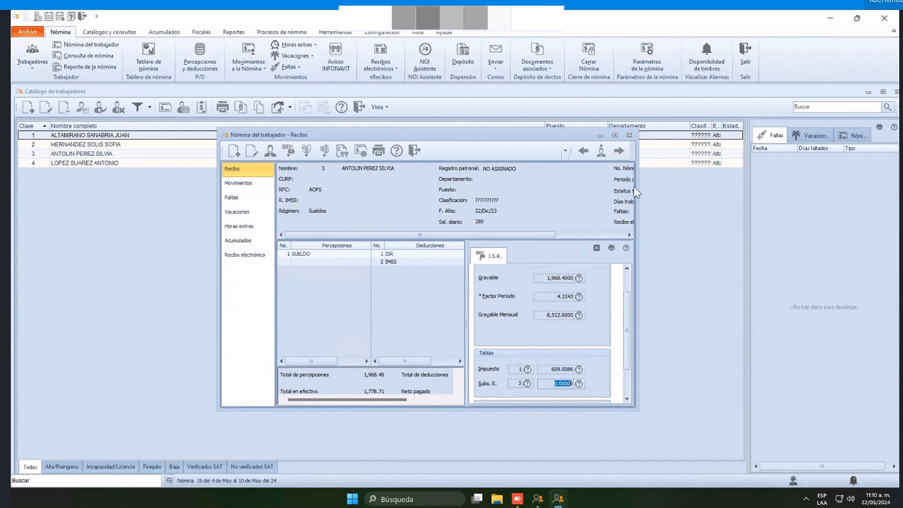
- Check the Subs. E. amount in the fourth worker's ISR calculation and close the receipt
{"action": "left_click", "coordinate": [619, 150]}
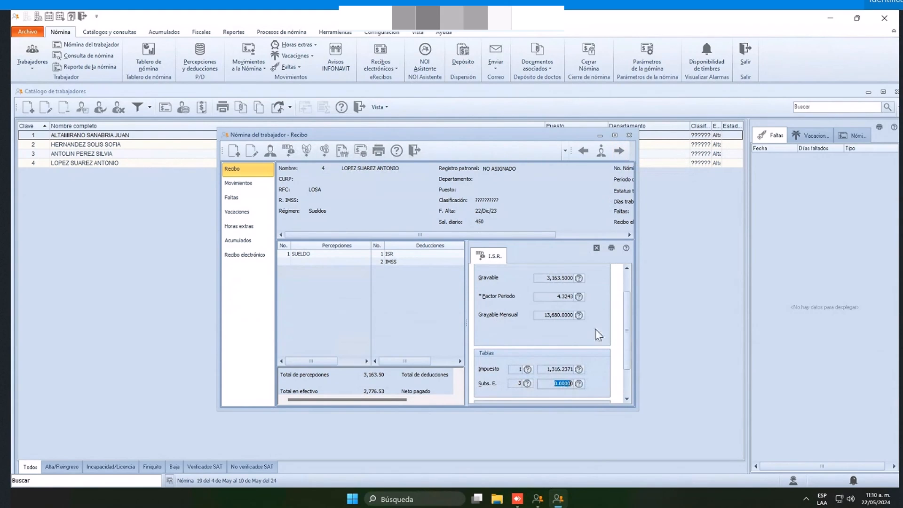
{"action": "left_click", "coordinate": [596, 248]}
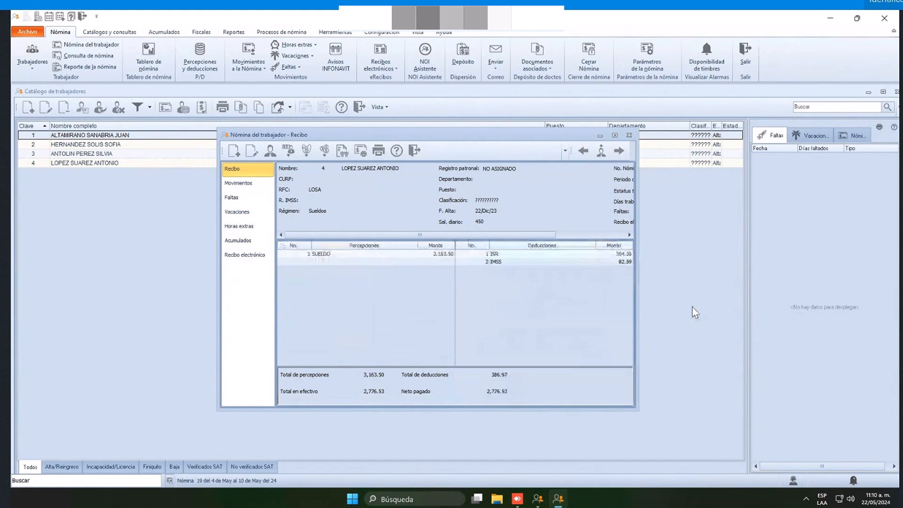
{"action": "left_click", "coordinate": [289, 150]}
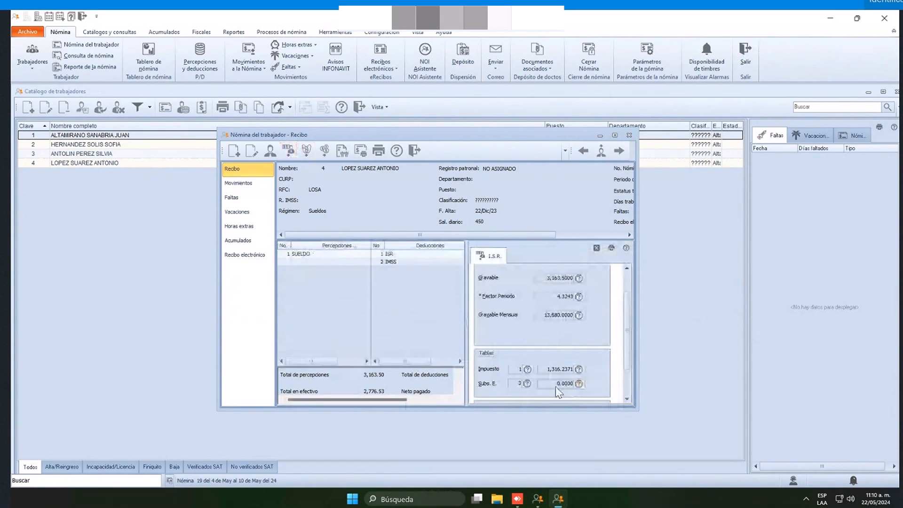
{"action": "left_click", "coordinate": [551, 383]}
{"action": "double_click", "coordinate": [551, 383]}
{"action": "left_click", "coordinate": [632, 136]}
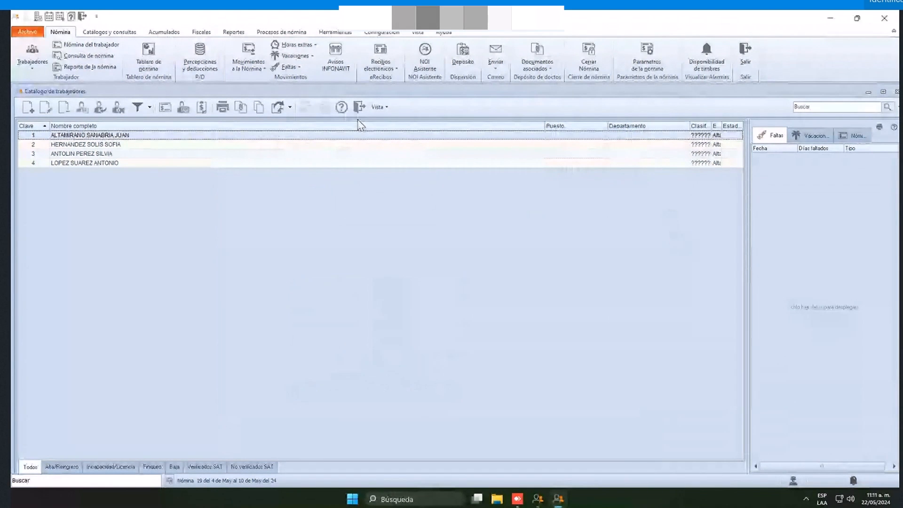
- Switch to Aspel-NOI 11 and open company 1 as Administrador
{"action": "left_click", "coordinate": [830, 19]}
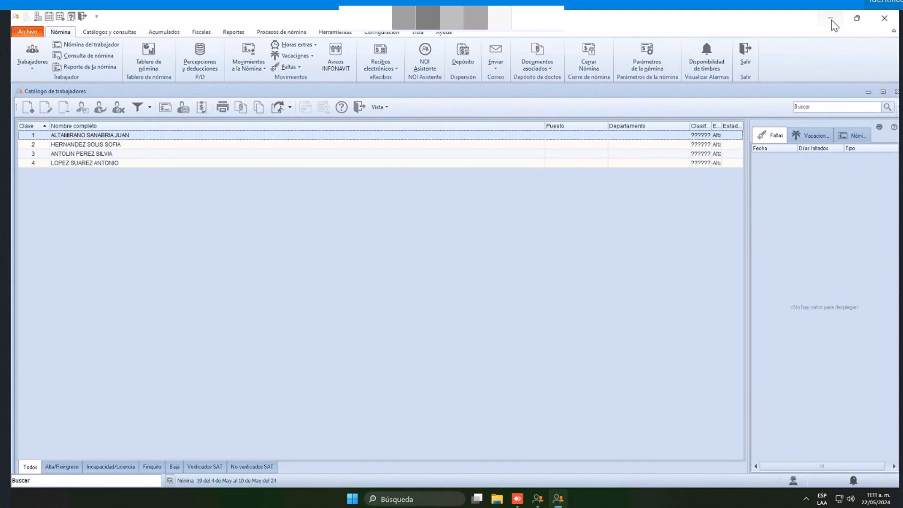
{"action": "left_click", "coordinate": [831, 21]}
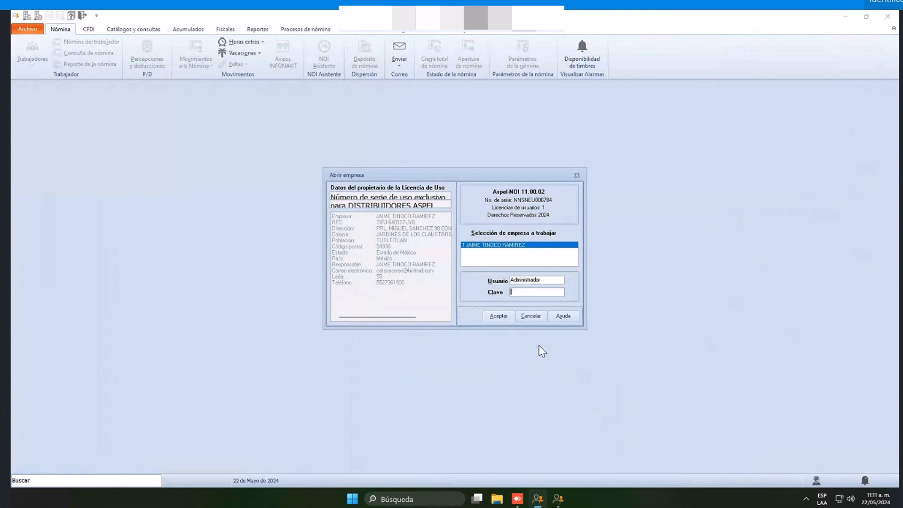
{"action": "left_click", "coordinate": [500, 316]}
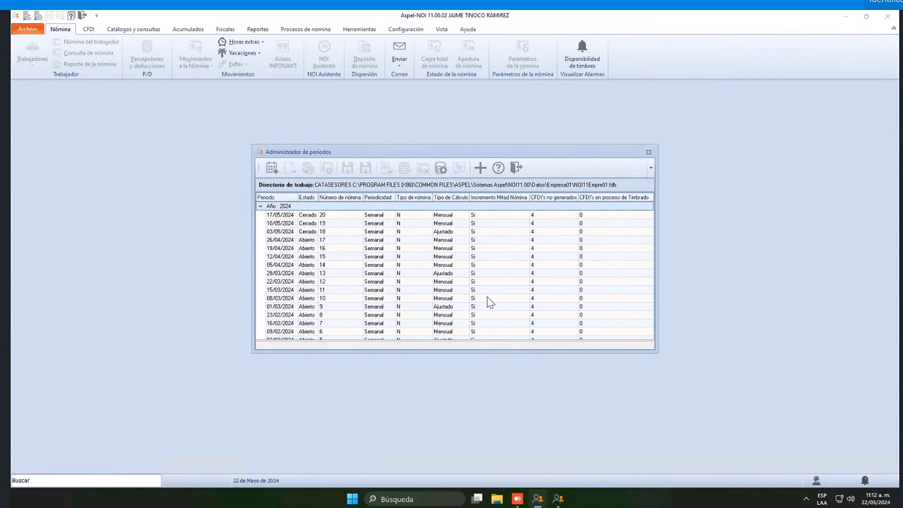
- Open the 10/05/2024 payroll period and review its employment subsidy parameters, leaving them without saving
{"action": "left_click", "coordinate": [281, 223]}
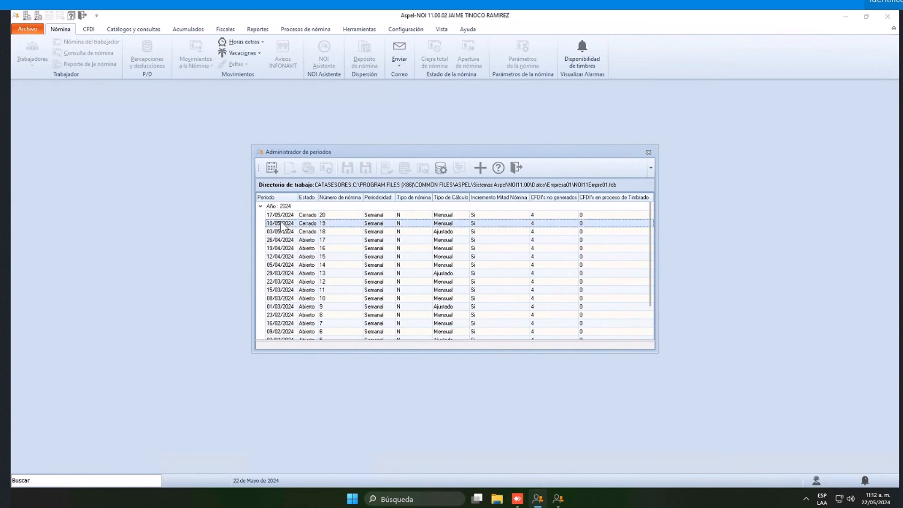
{"action": "double_click", "coordinate": [281, 224]}
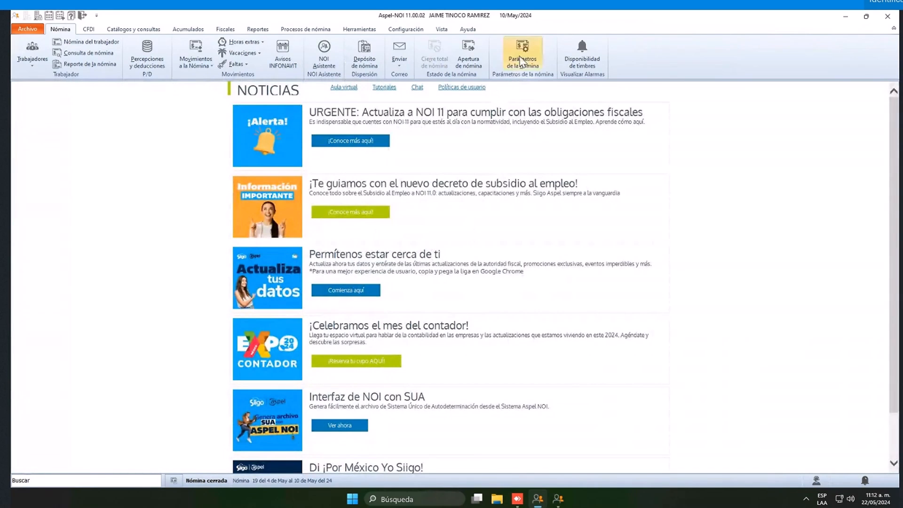
{"action": "left_click", "coordinate": [521, 61]}
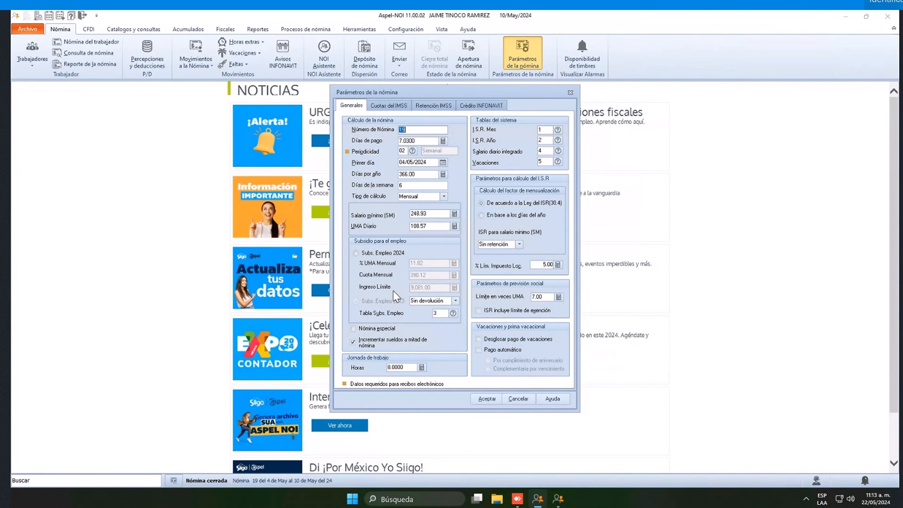
{"action": "left_click", "coordinate": [521, 397]}
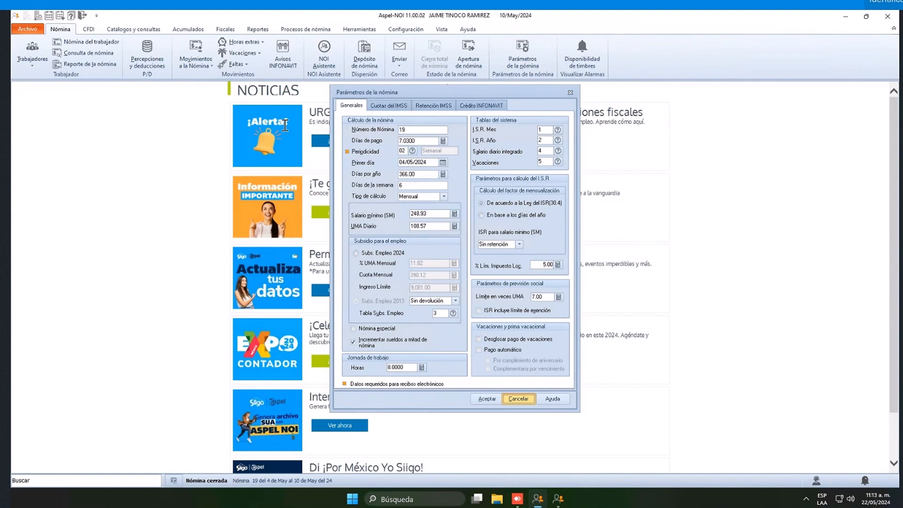
- Open the workers catalogue and display the first worker's payroll receipt
{"action": "left_click", "coordinate": [32, 47]}
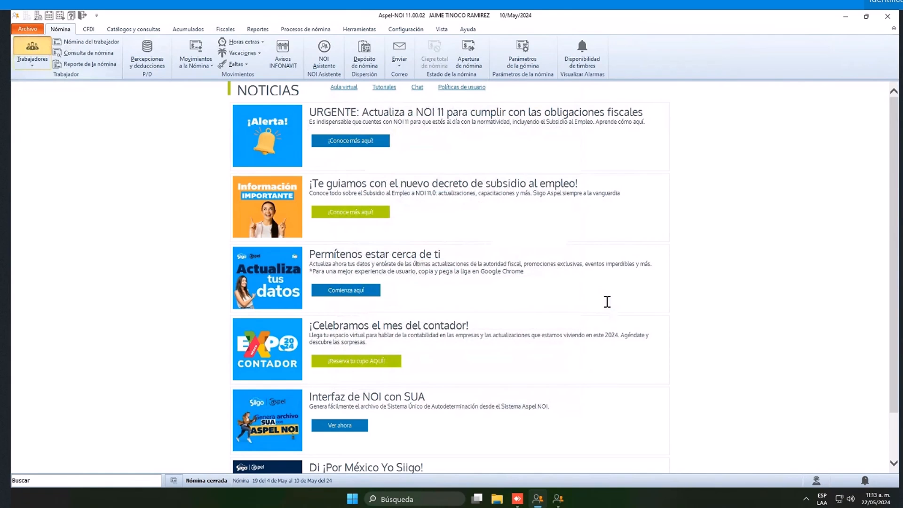
{"action": "left_click", "coordinate": [379, 87]}
{"action": "left_click", "coordinate": [397, 97]}
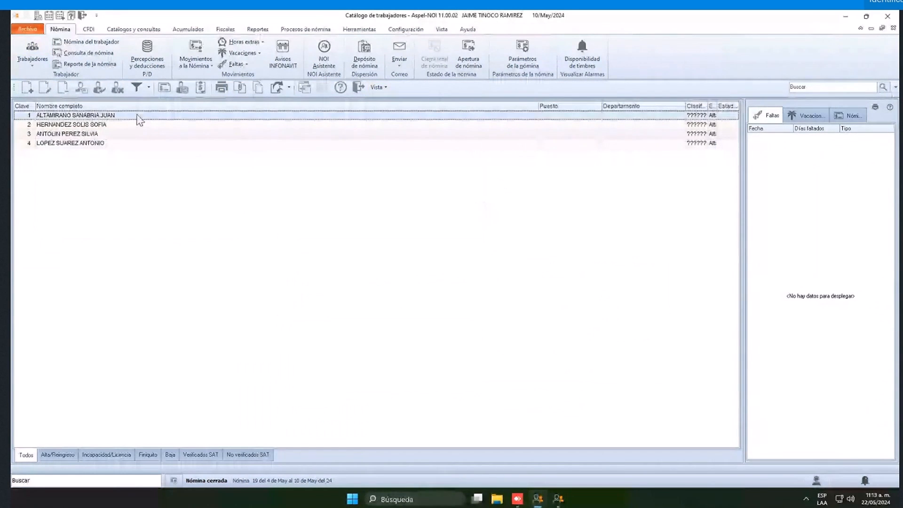
{"action": "left_click", "coordinate": [165, 89]}
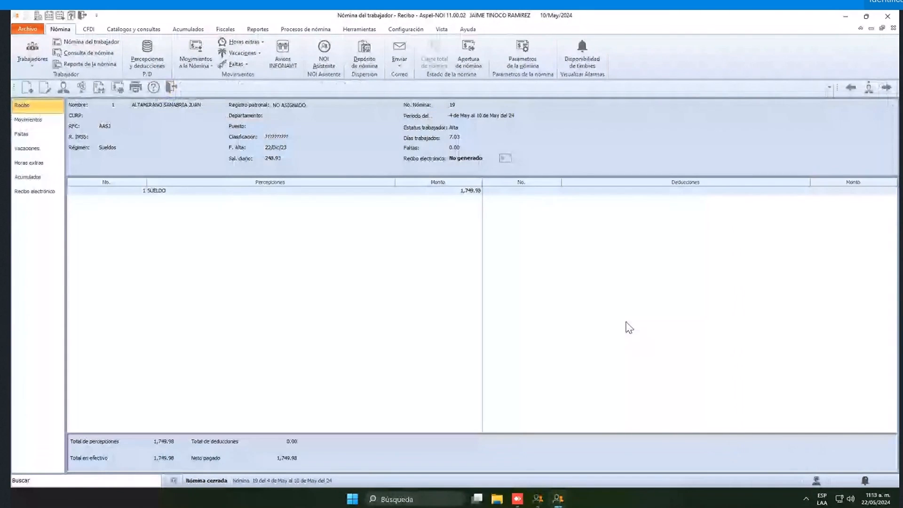
- Restore the receipt to a floating window, then enlarge and reposition it over the workers catalogue
{"action": "left_click", "coordinate": [883, 28]}
{"action": "left_click_drag", "start_coordinate": [668, 267], "coordinate": [672, 264]}
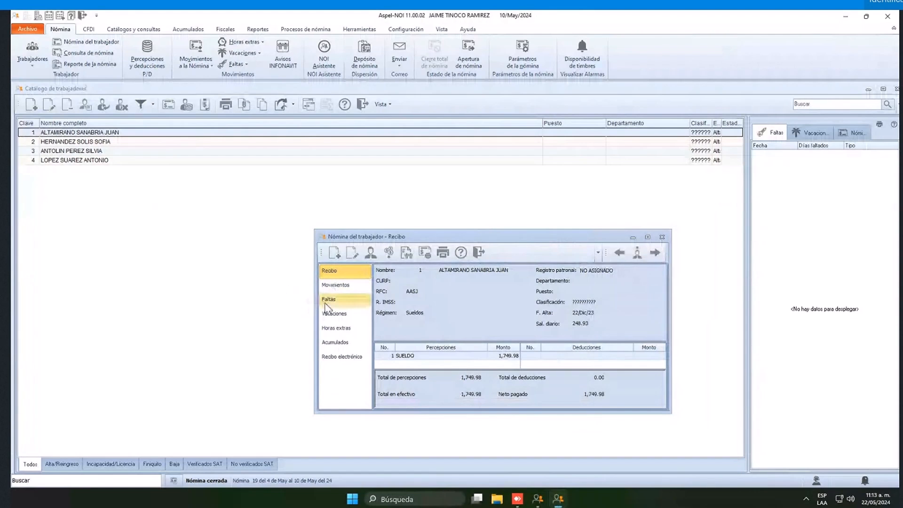
{"action": "left_click_drag", "start_coordinate": [315, 302], "coordinate": [234, 286]}
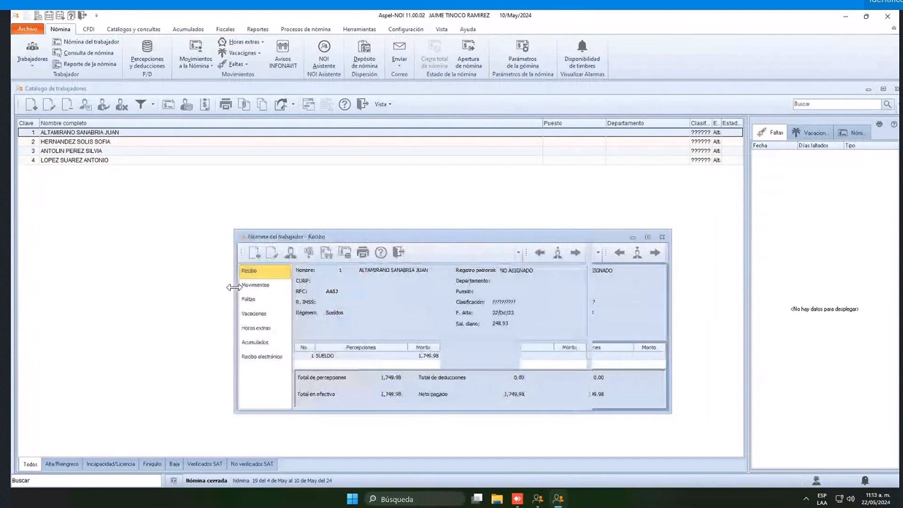
{"action": "left_click_drag", "start_coordinate": [466, 413], "coordinate": [459, 442]}
{"action": "left_click_drag", "start_coordinate": [453, 243], "coordinate": [431, 196]}
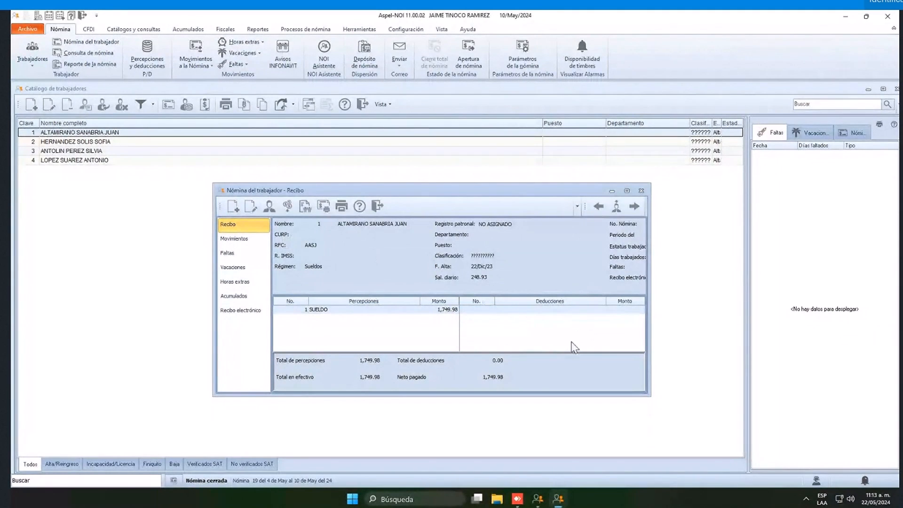
- Advance to the second worker's receipt and examine the Subs. E. amount in the ISR calculation details
{"action": "left_click", "coordinate": [634, 207]}
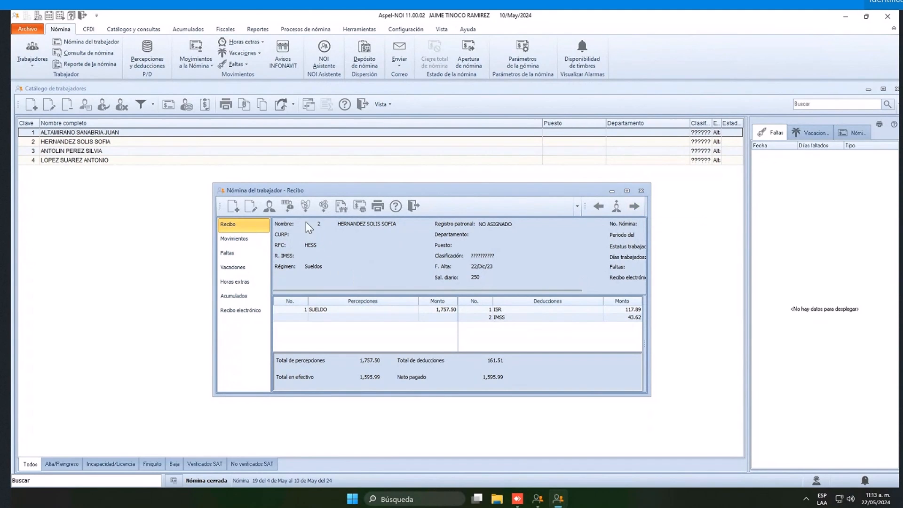
{"action": "left_click", "coordinate": [288, 206]}
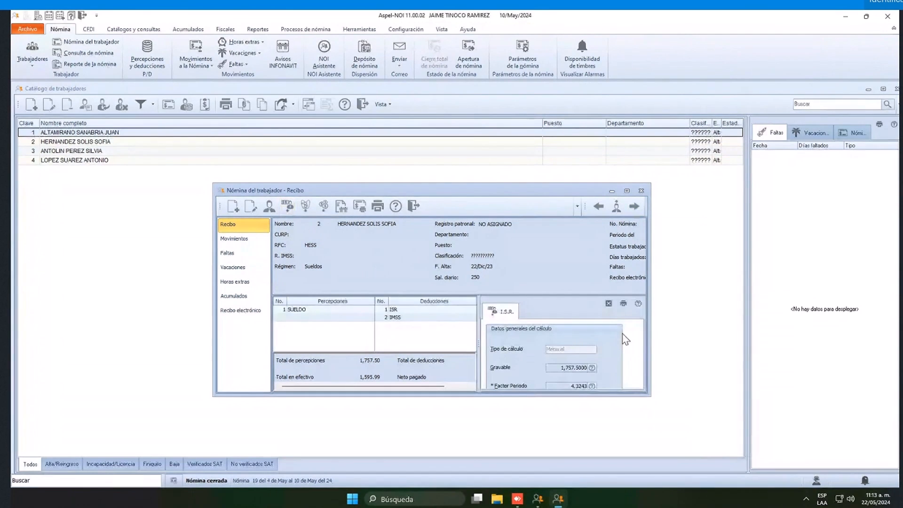
{"action": "scroll", "coordinate": [624, 339], "scroll_direction": "down", "scroll_amount": 5}
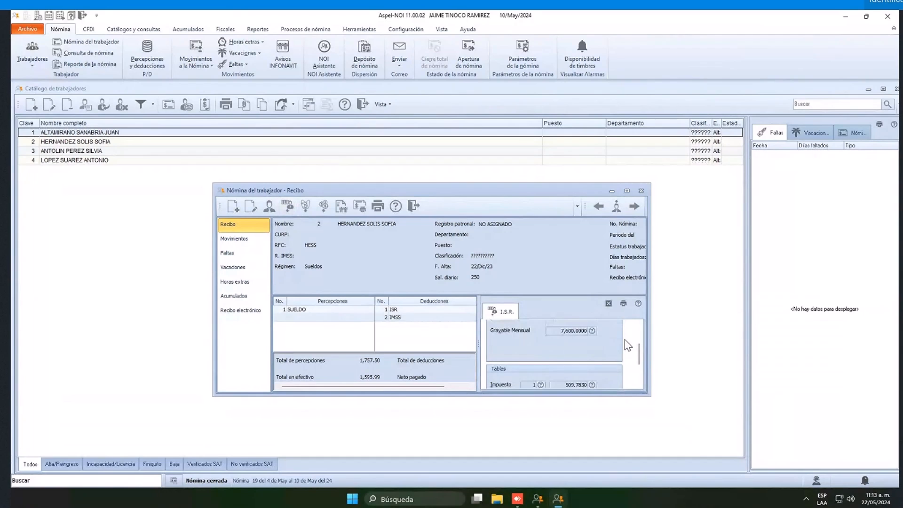
{"action": "left_click_drag", "start_coordinate": [566, 371], "coordinate": [589, 371]}
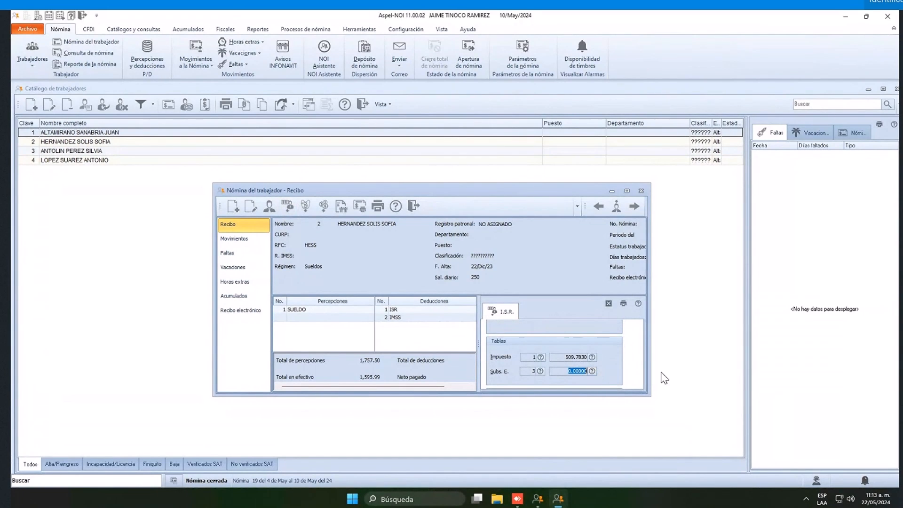
- Advance to the third worker's receipt, reopen its ISR calculation details and check the Subs. E. amount
{"action": "left_click", "coordinate": [635, 206]}
{"action": "left_click", "coordinate": [608, 303]}
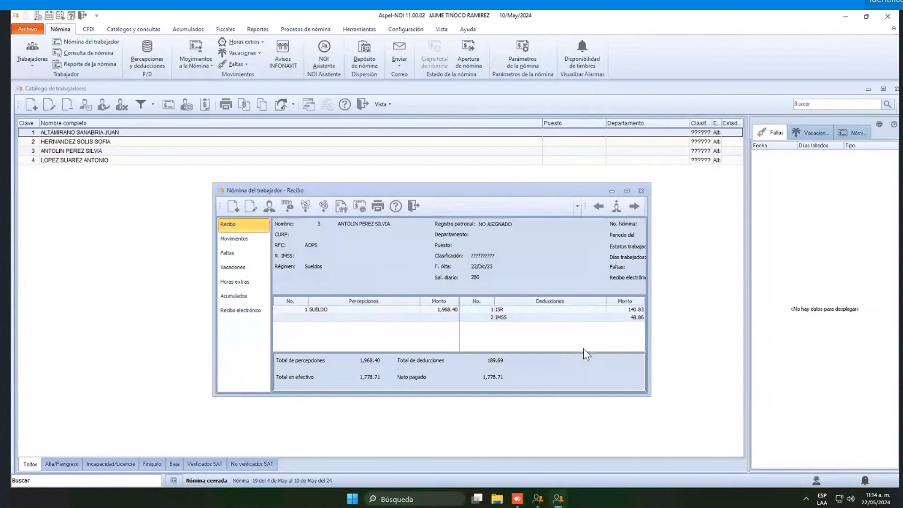
{"action": "left_click", "coordinate": [287, 206]}
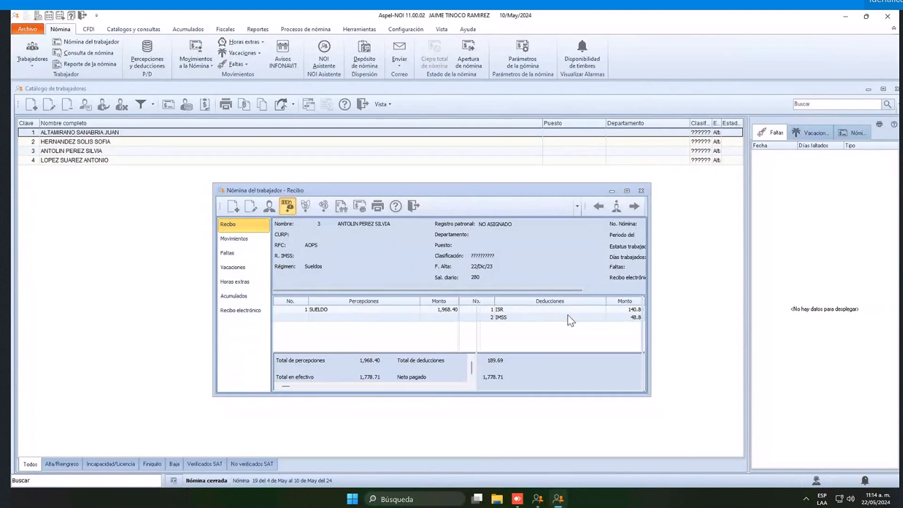
{"action": "scroll", "coordinate": [621, 359], "scroll_direction": "down", "scroll_amount": 5}
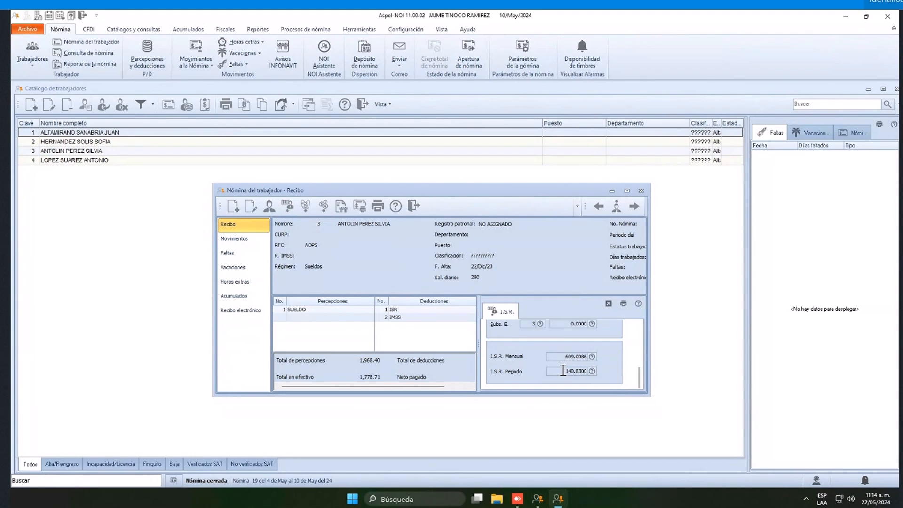
{"action": "scroll", "coordinate": [571, 359], "scroll_direction": "up", "scroll_amount": 1}
{"action": "left_click", "coordinate": [564, 336]}
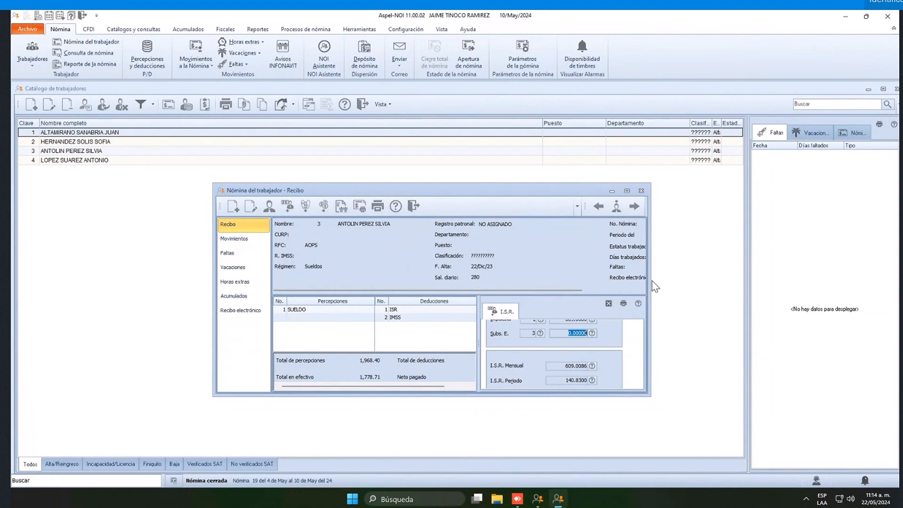
- Check the fourth worker's Subs. E. amount in the ISR calculation, and close the receipt and the workers catalogue
{"action": "left_click", "coordinate": [633, 207]}
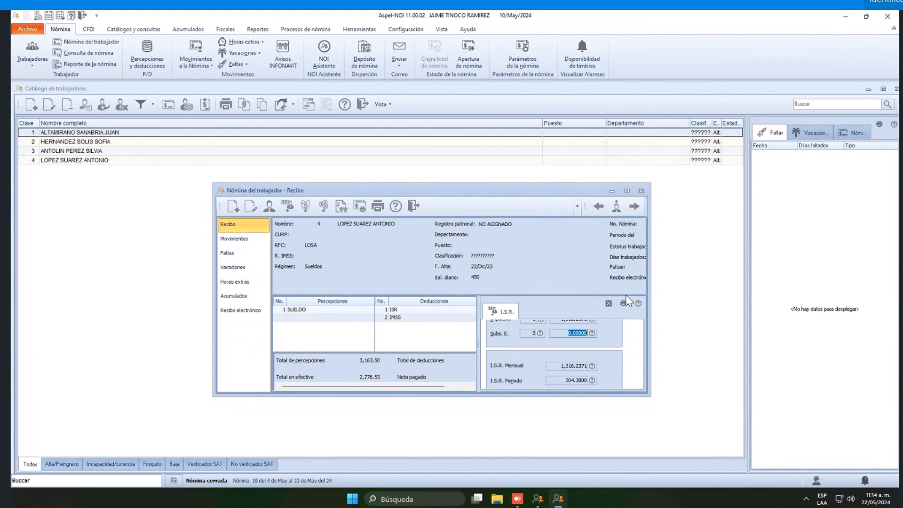
{"action": "left_click", "coordinate": [608, 303]}
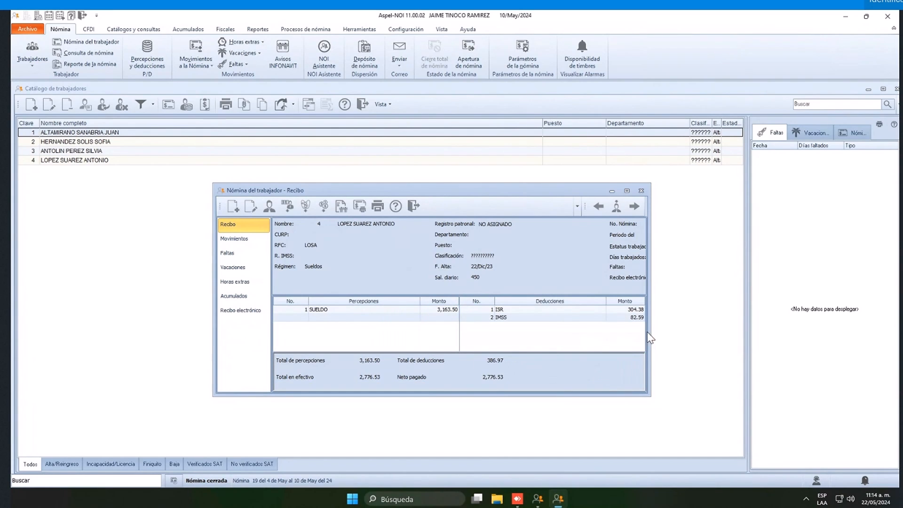
{"action": "left_click", "coordinate": [641, 192]}
{"action": "left_click", "coordinate": [360, 105]}
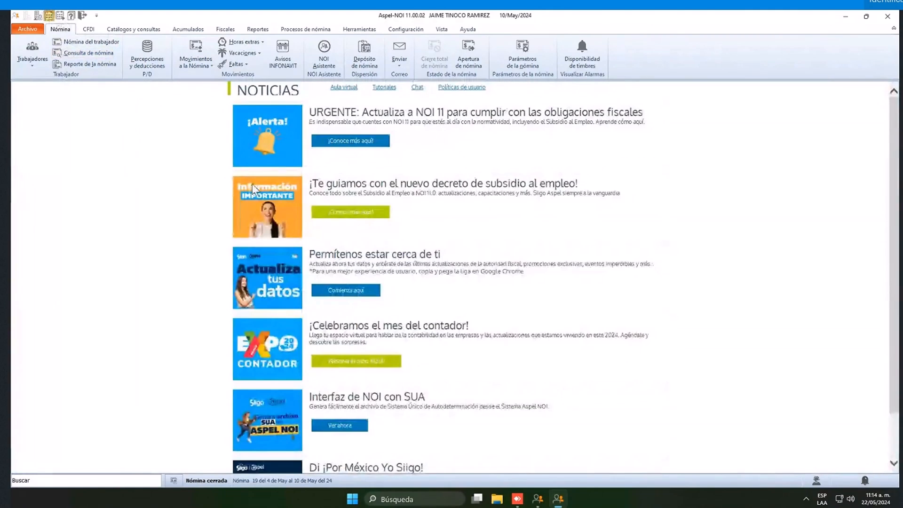
- Open the 17/05/2024 payroll period and review its employment subsidy parameters, leaving them without saving
{"action": "double_click", "coordinate": [295, 216]}
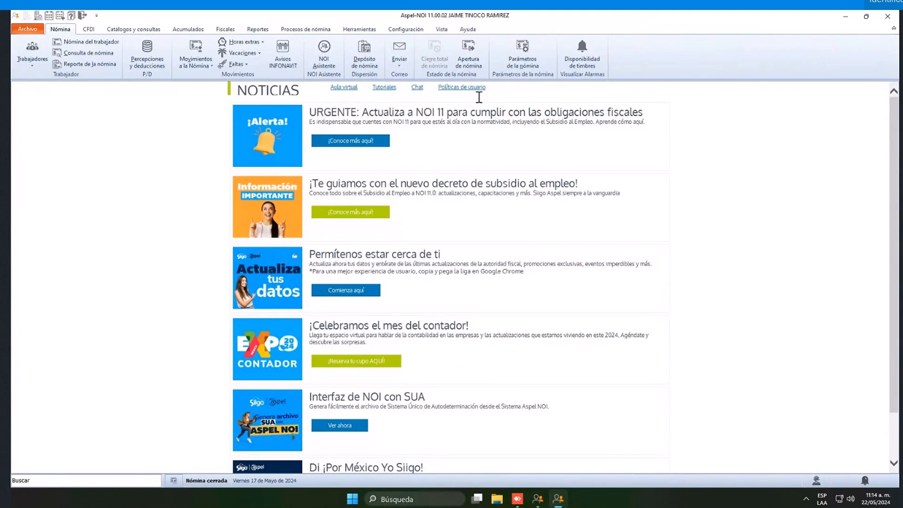
{"action": "left_click", "coordinate": [522, 54]}
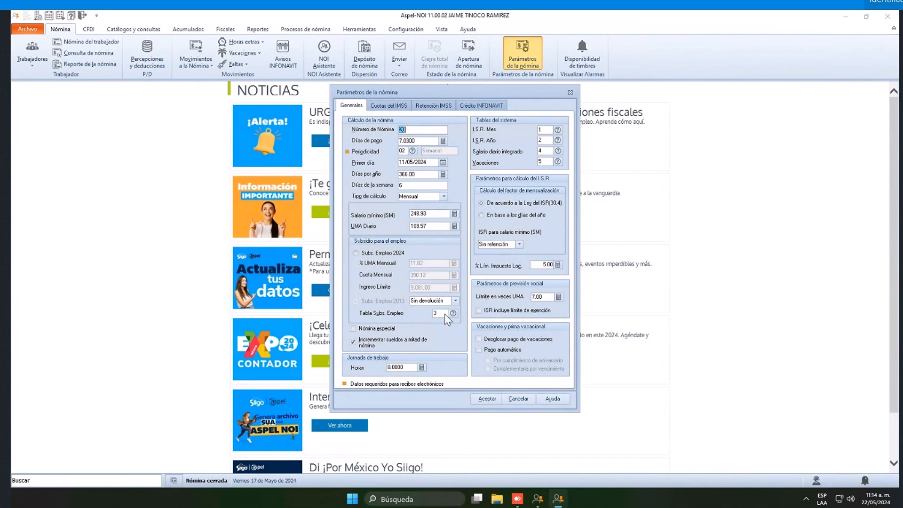
{"action": "left_click", "coordinate": [443, 301]}
{"action": "left_click", "coordinate": [438, 316]}
{"action": "left_click", "coordinate": [487, 400]}
{"action": "left_click", "coordinate": [503, 284]}
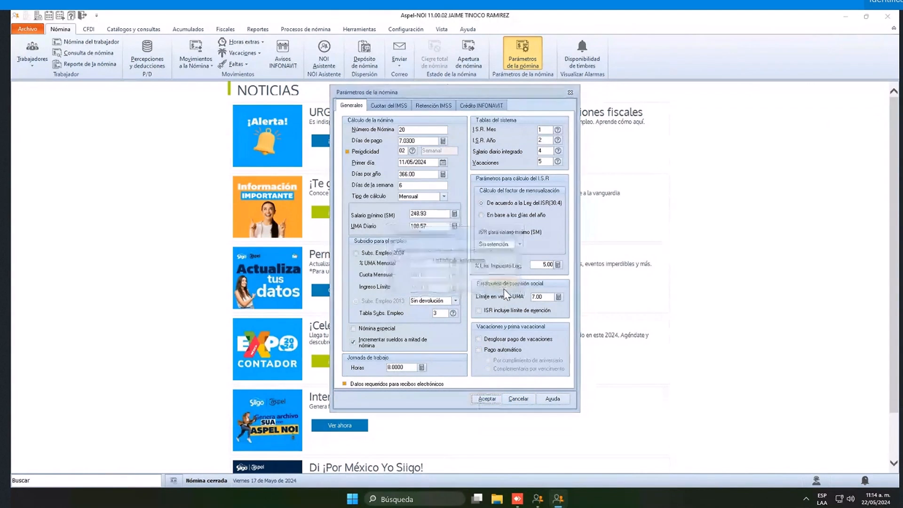
{"action": "left_click", "coordinate": [529, 396]}
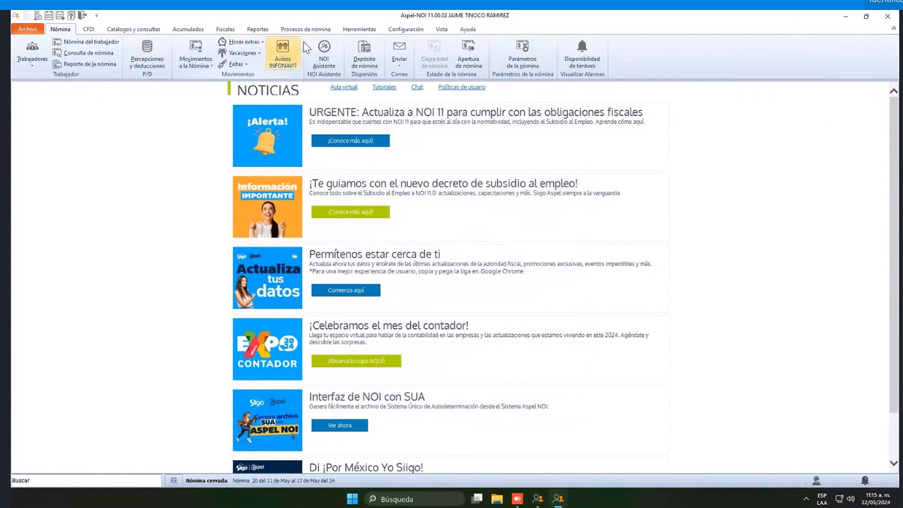
- Create the next payroll period dated 24/05/2024, authorising it with the user key, and accept the 2024 employment subsidy notice
{"action": "left_click", "coordinate": [359, 29]}
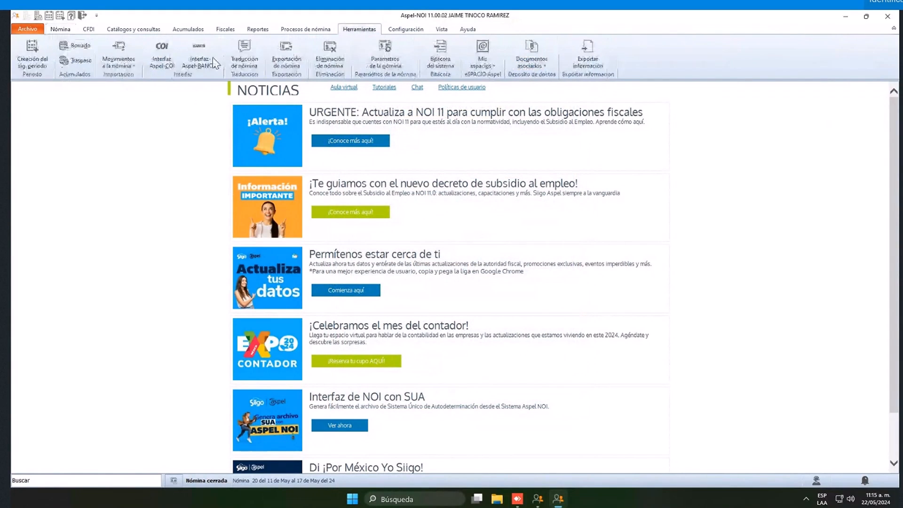
{"action": "left_click", "coordinate": [25, 52]}
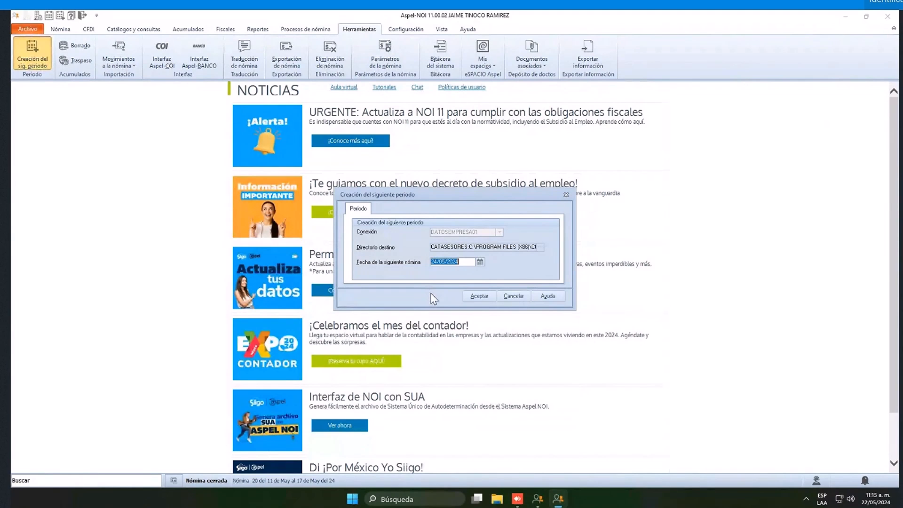
{"action": "left_click", "coordinate": [486, 296]}
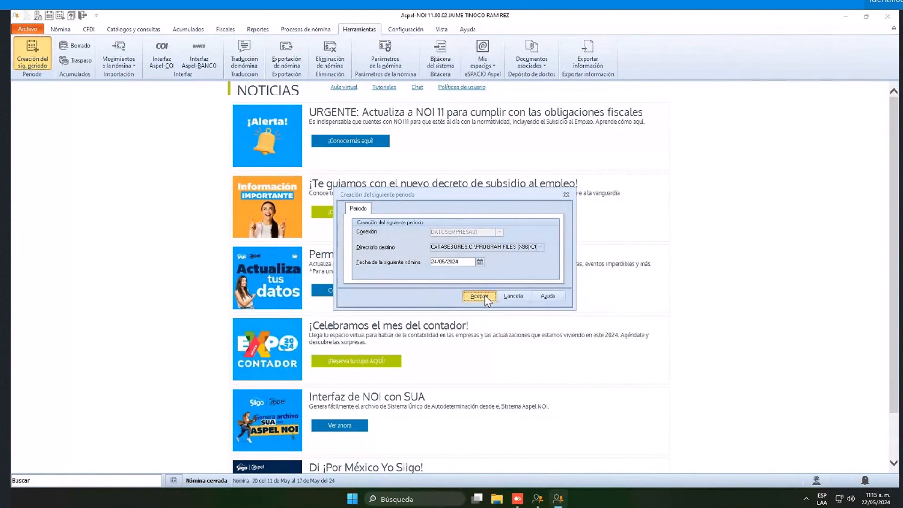
{"action": "type", "text": "******"}
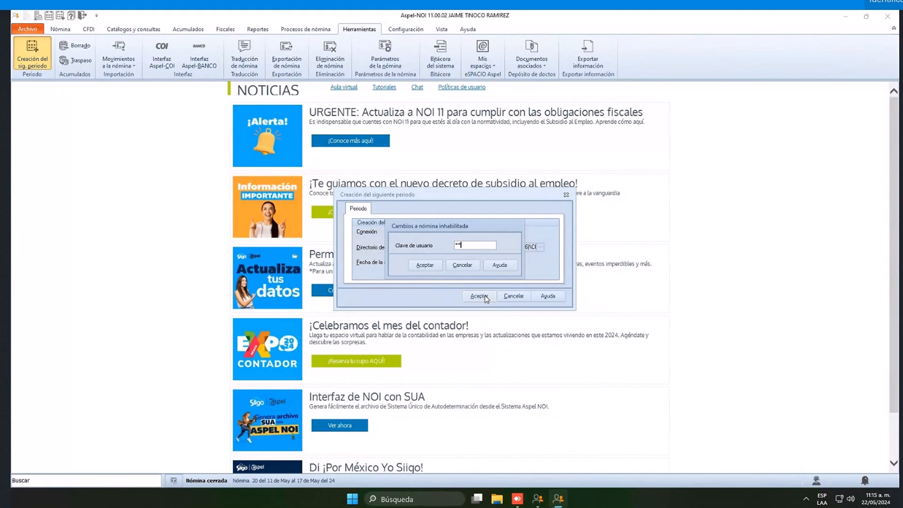
{"action": "key", "text": "Return"}
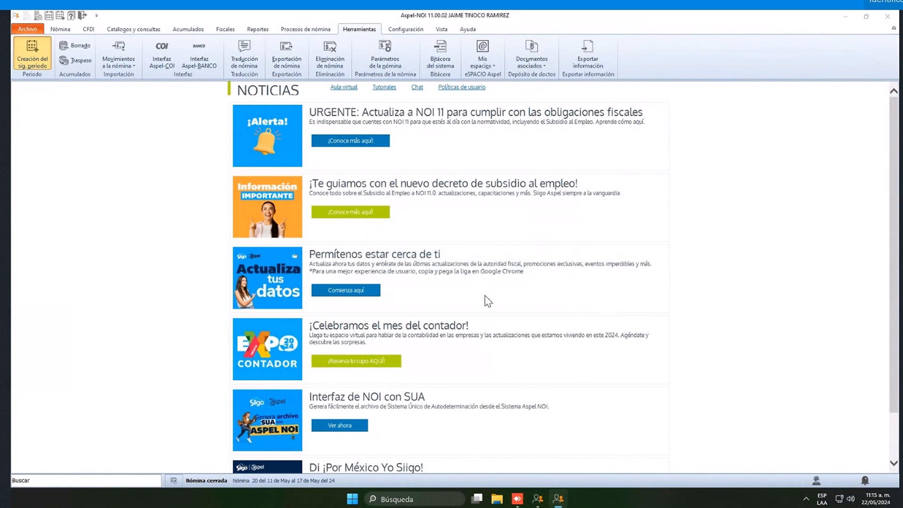
{"action": "left_click", "coordinate": [484, 268]}
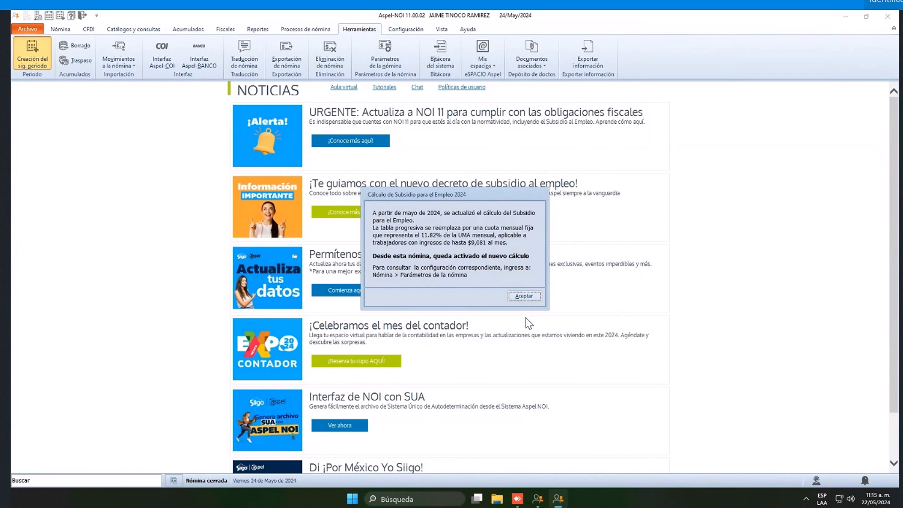
{"action": "left_click", "coordinate": [534, 298]}
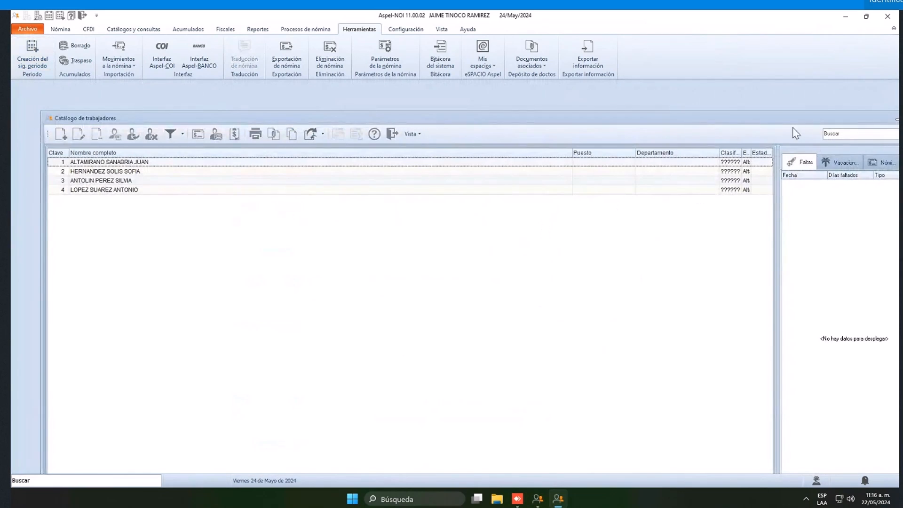
- Close the workers catalogue and review the Subs. Empleo 2024 percentage, monthly quota and income limit in the 24/05/2024 payroll parameters without saving
{"action": "left_click", "coordinate": [390, 138]}
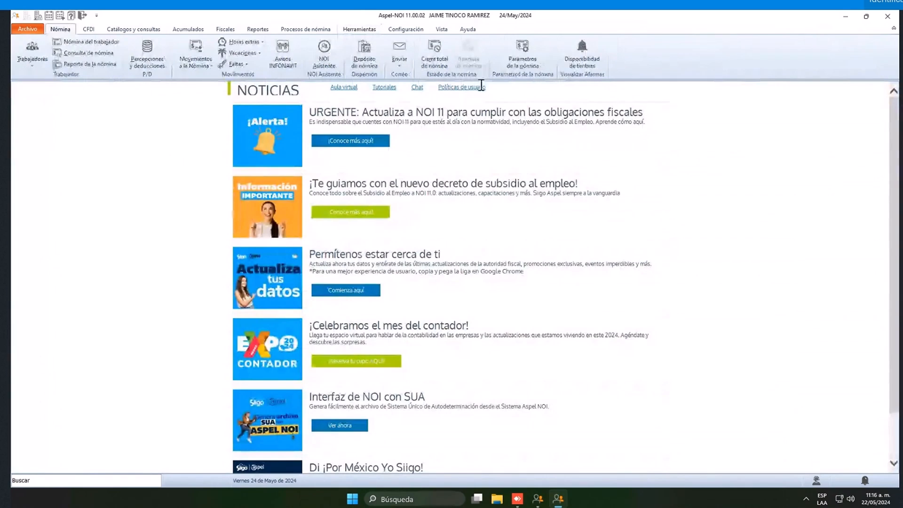
{"action": "left_click", "coordinate": [527, 55]}
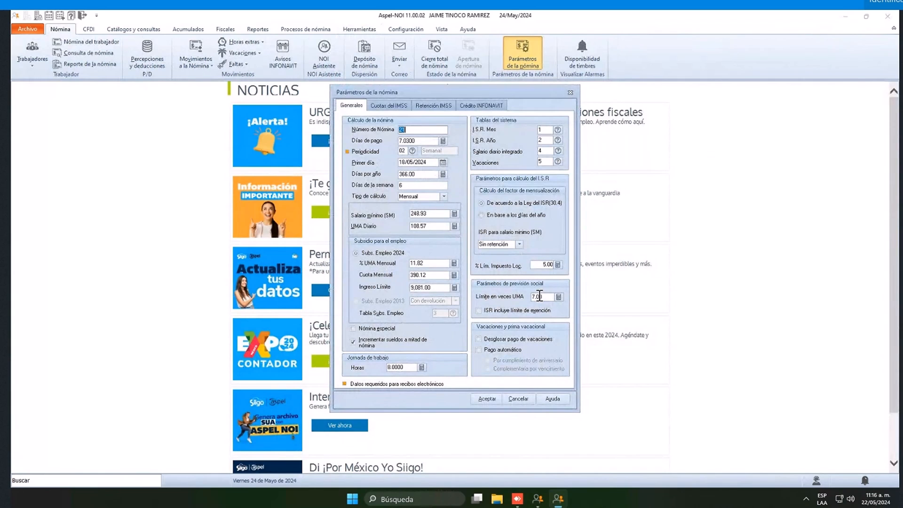
{"action": "left_click", "coordinate": [426, 265]}
{"action": "left_click", "coordinate": [434, 287]}
{"action": "left_click", "coordinate": [435, 265]}
{"action": "left_click", "coordinate": [543, 130]}
{"action": "left_click", "coordinate": [435, 287]}
{"action": "left_click", "coordinate": [520, 399]}
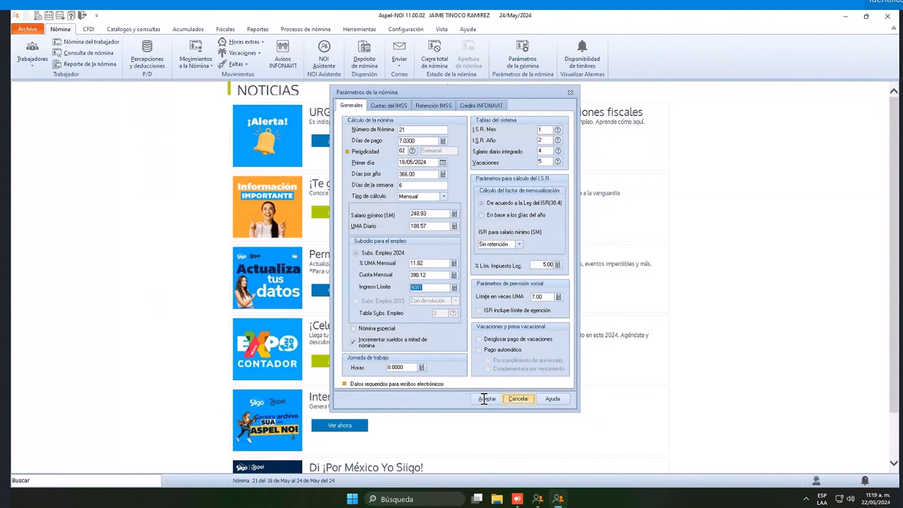
{"action": "left_click", "coordinate": [517, 398]}
- Open the Subsidio Emple table in the system tables, examine its limits and fixed quotas, and close it
{"action": "left_click", "coordinate": [113, 31]}
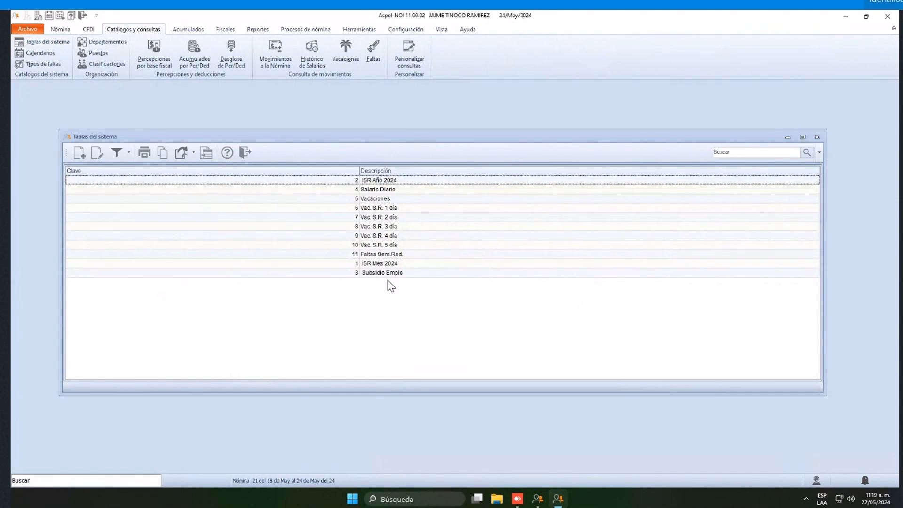
{"action": "left_click", "coordinate": [391, 277]}
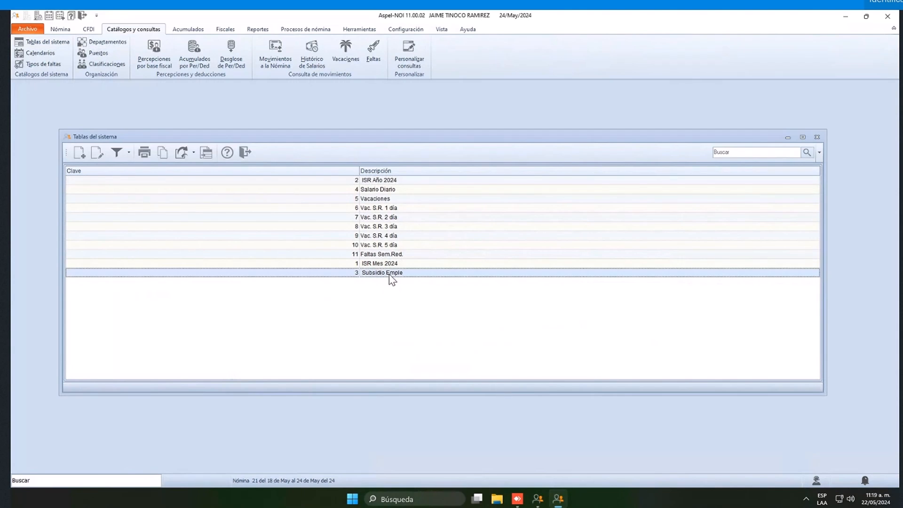
{"action": "double_click", "coordinate": [389, 275]}
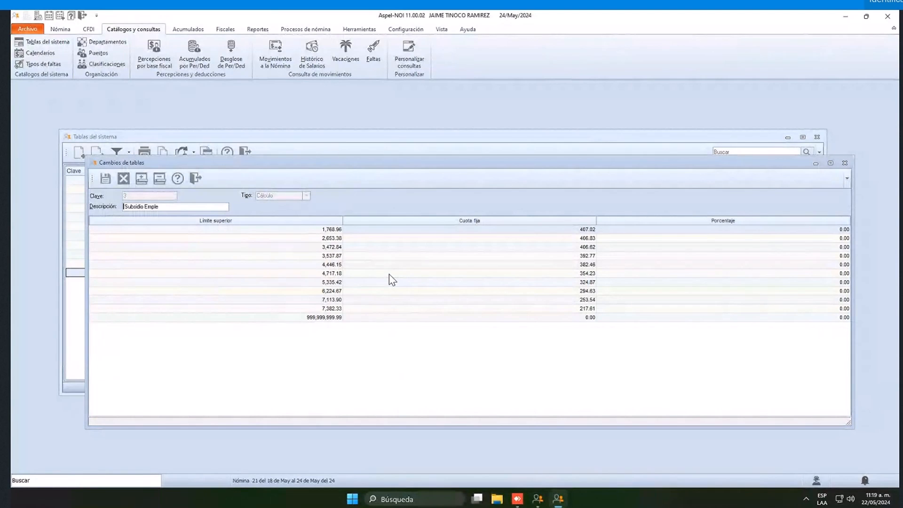
{"action": "left_click", "coordinate": [196, 178]}
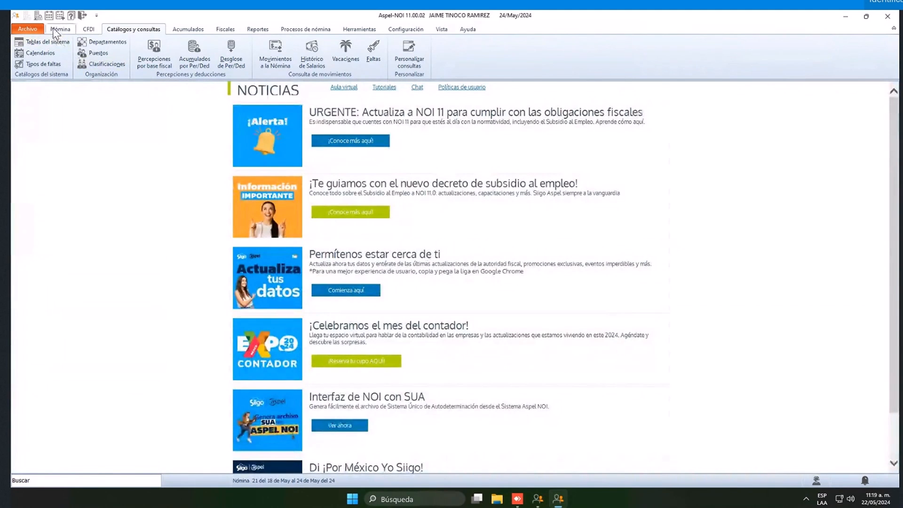
- Open the workers catalogue and display worker 1's payroll receipt for the 24/05/2024 period, widening its window to show the period data
{"action": "left_click", "coordinate": [58, 30]}
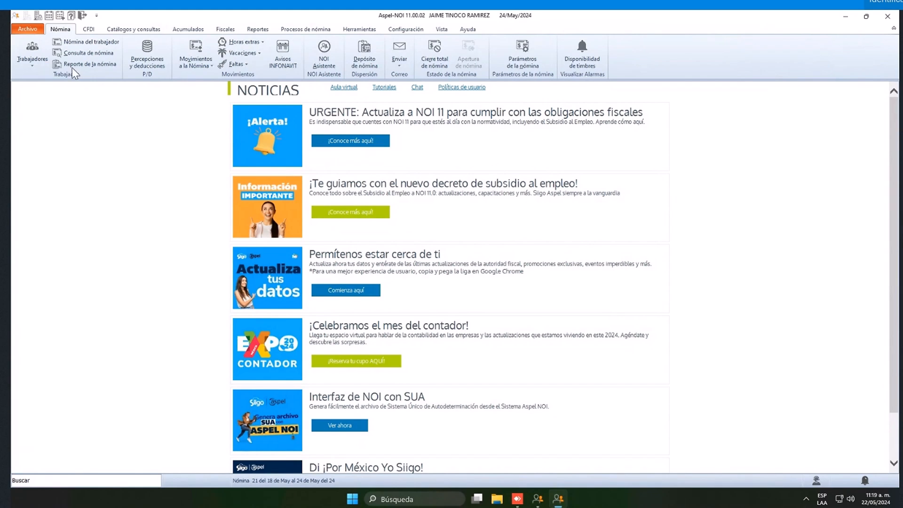
{"action": "left_click", "coordinate": [31, 49]}
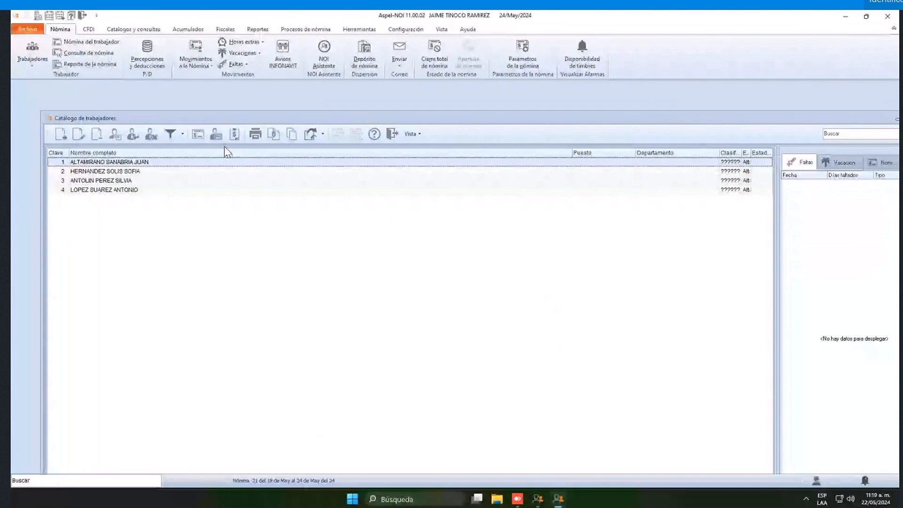
{"action": "left_click", "coordinate": [234, 133]}
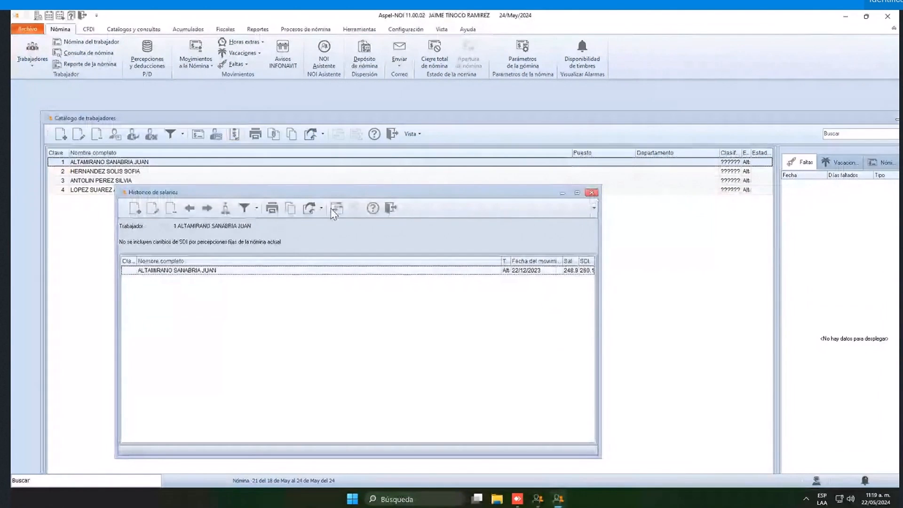
{"action": "key", "text": "Escape"}
{"action": "left_click", "coordinate": [198, 135]}
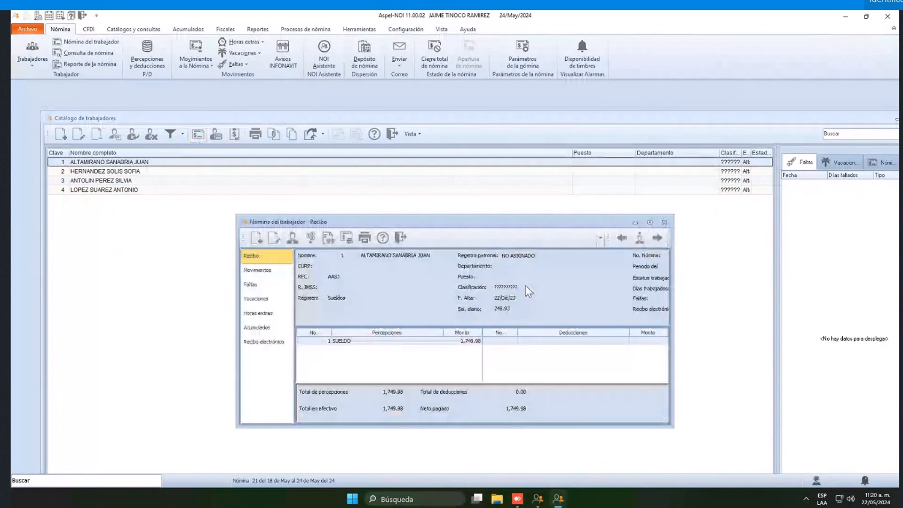
{"action": "left_click_drag", "start_coordinate": [674, 284], "coordinate": [715, 280]}
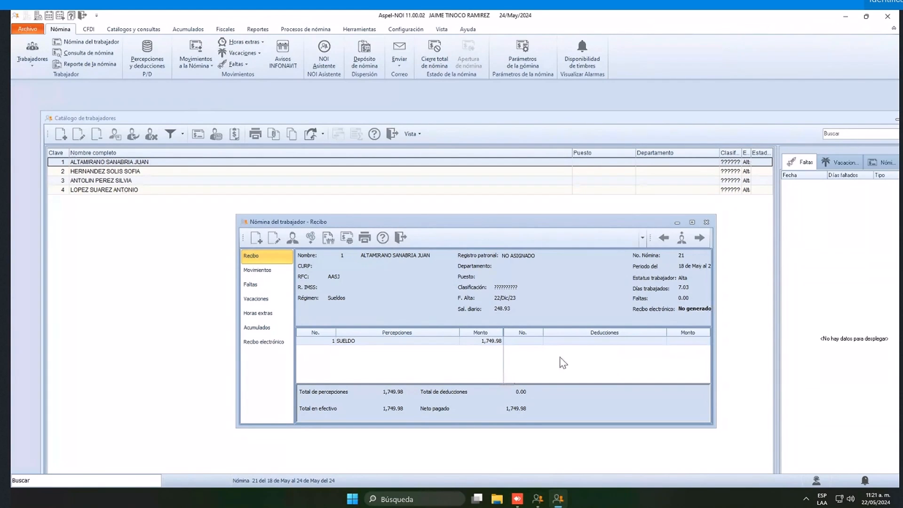
- Review the 24/05/2024 payroll receipts of workers 2, 3 and 4, and close the receipt and the workers catalogue
{"action": "left_click", "coordinate": [699, 238]}
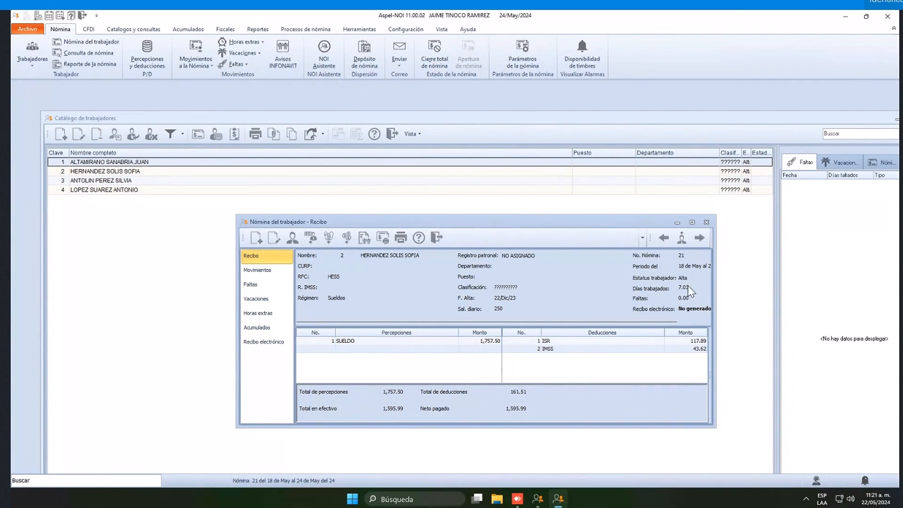
{"action": "left_click", "coordinate": [701, 240]}
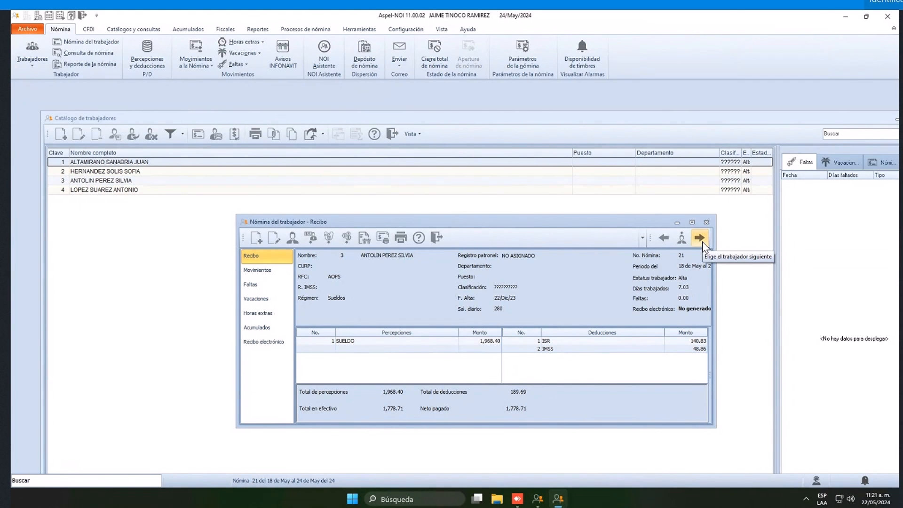
{"action": "left_click", "coordinate": [702, 239]}
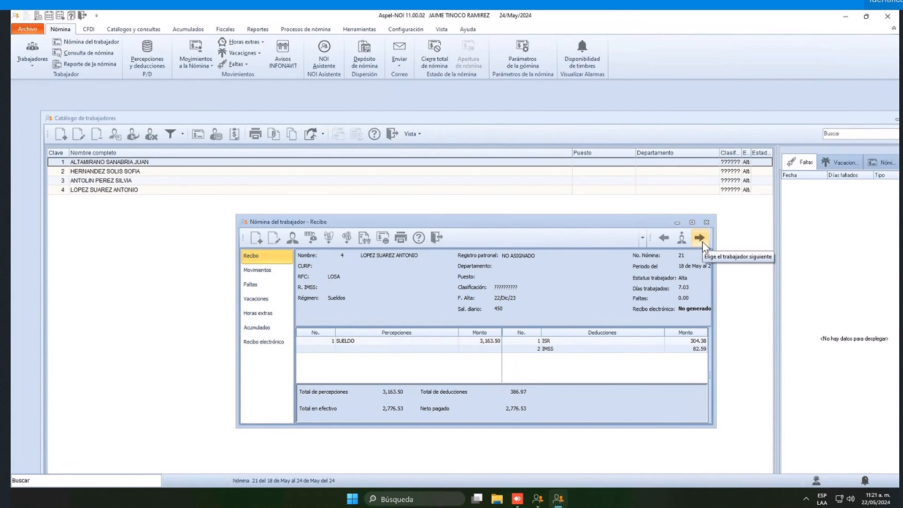
{"action": "left_click", "coordinate": [706, 222]}
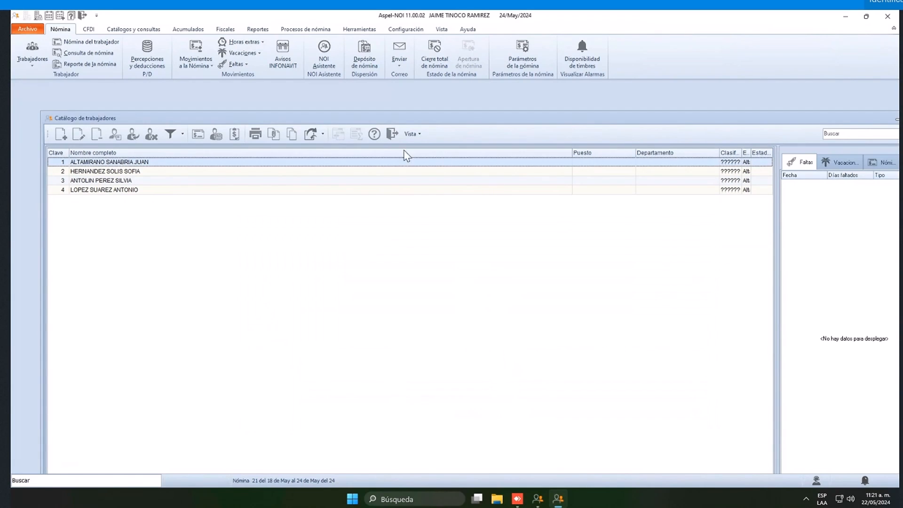
{"action": "left_click", "coordinate": [389, 139]}
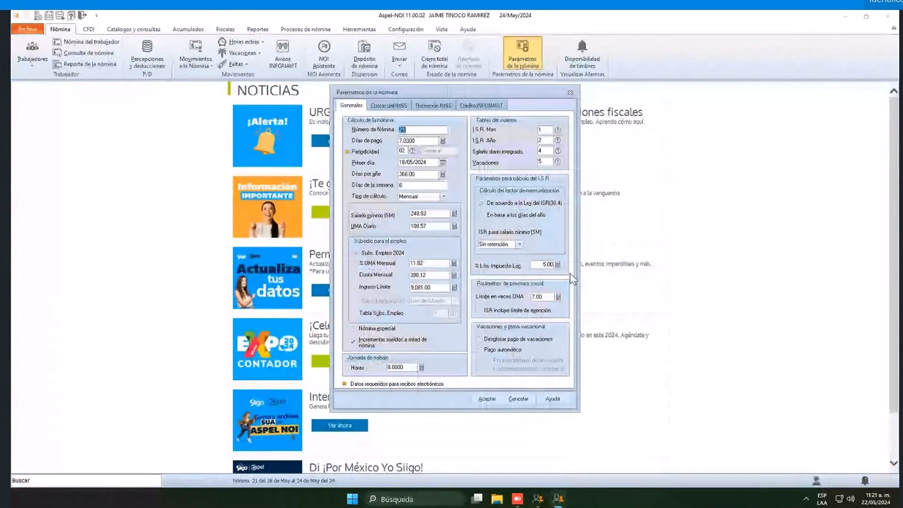
- Check the Tipo de cálculo options in the 24/05/2024 payroll parameters, keep Mensual and leave without saving
{"action": "left_click", "coordinate": [433, 197]}
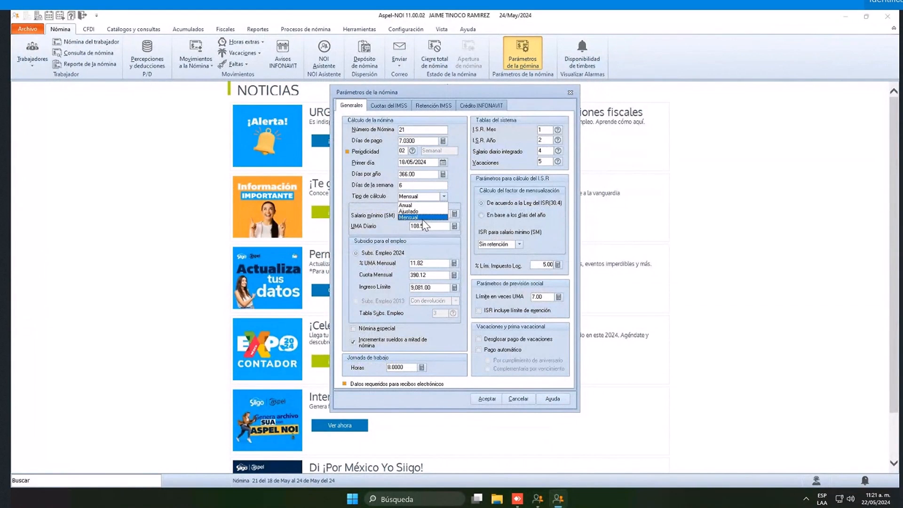
{"action": "left_click", "coordinate": [423, 219]}
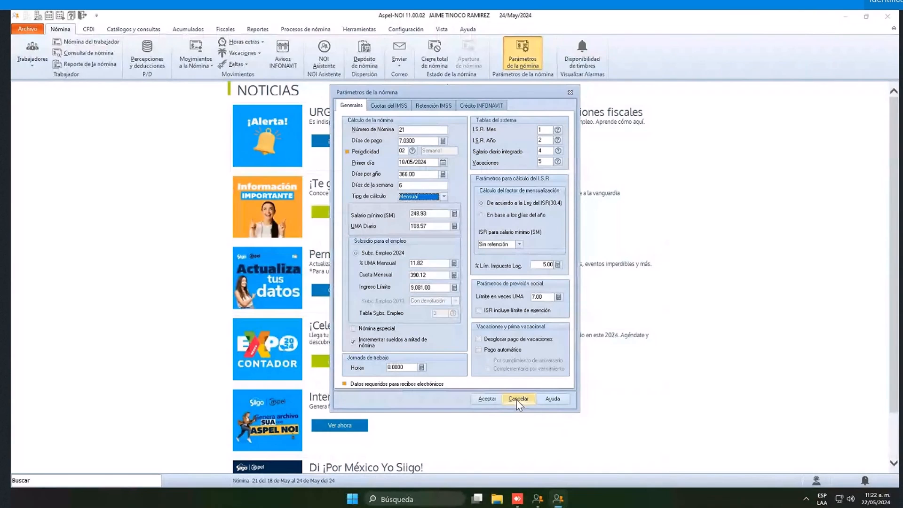
{"action": "left_click", "coordinate": [518, 399]}
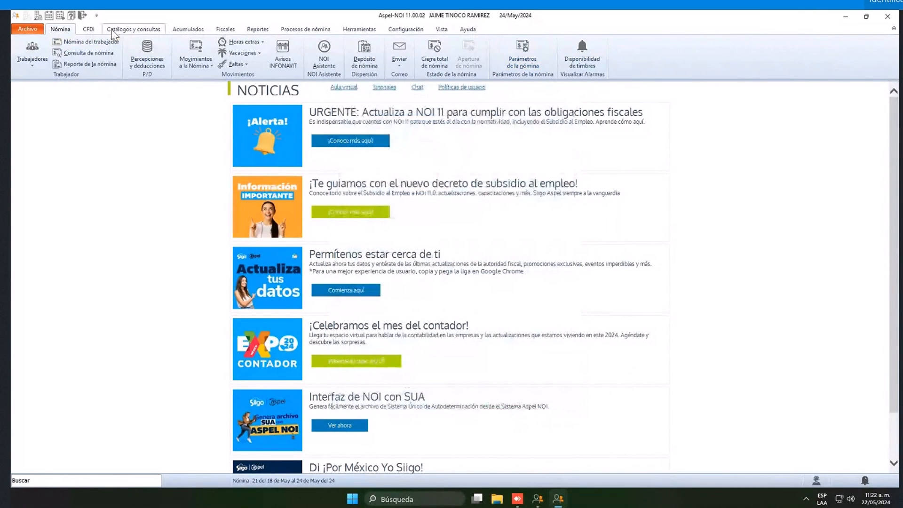
- Open the Mensual calendar, check the end date of its fifth period, and close the calendars without changing anything
{"action": "left_click", "coordinate": [111, 29]}
{"action": "left_click", "coordinate": [53, 51]}
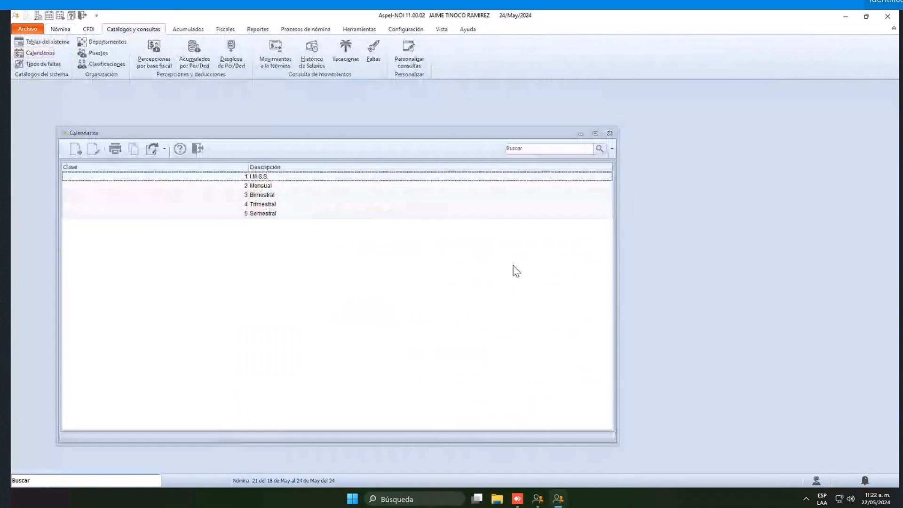
{"action": "double_click", "coordinate": [305, 187]}
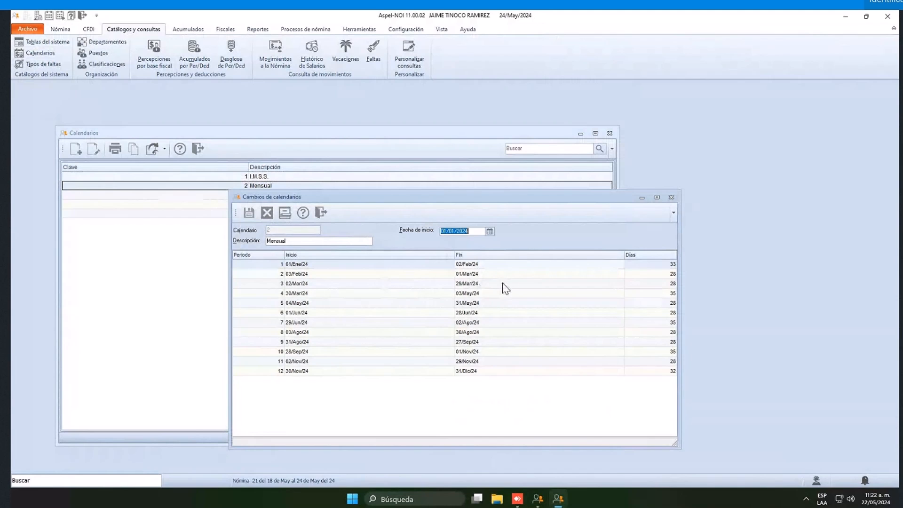
{"action": "left_click", "coordinate": [469, 303]}
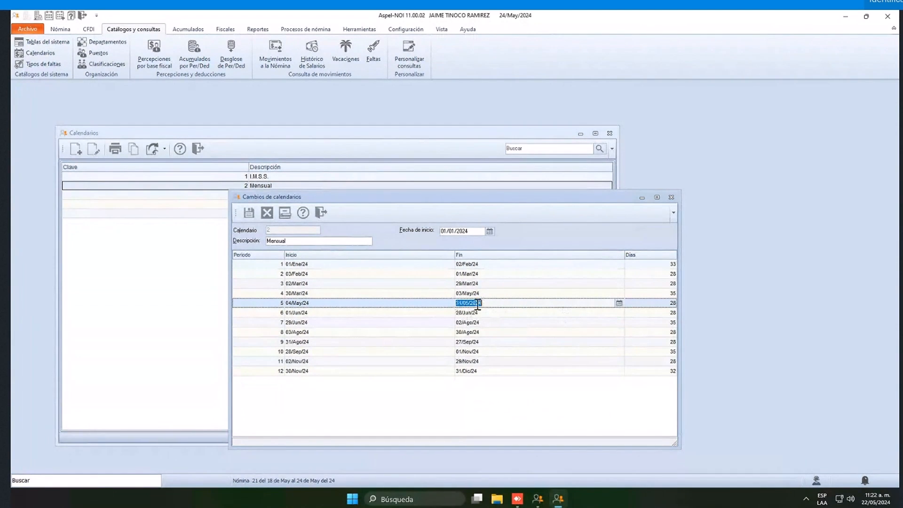
{"action": "left_click", "coordinate": [321, 213]}
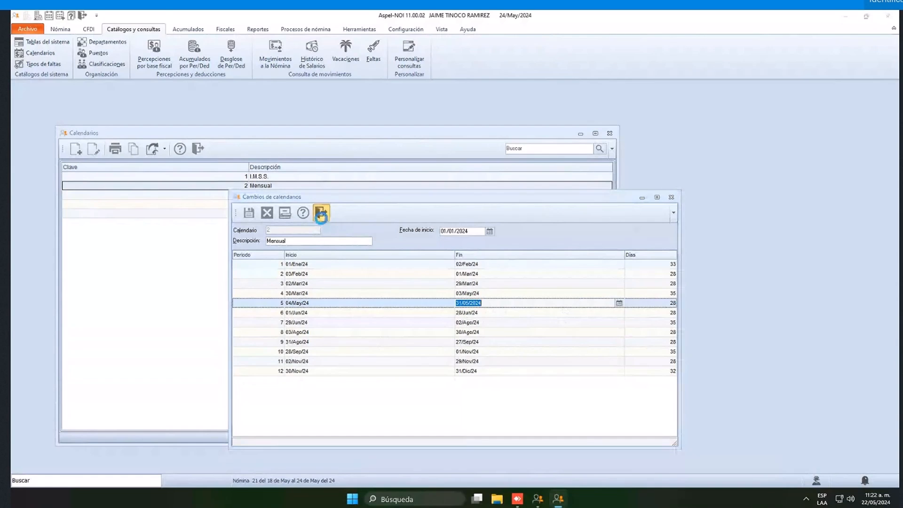
{"action": "left_click", "coordinate": [477, 266]}
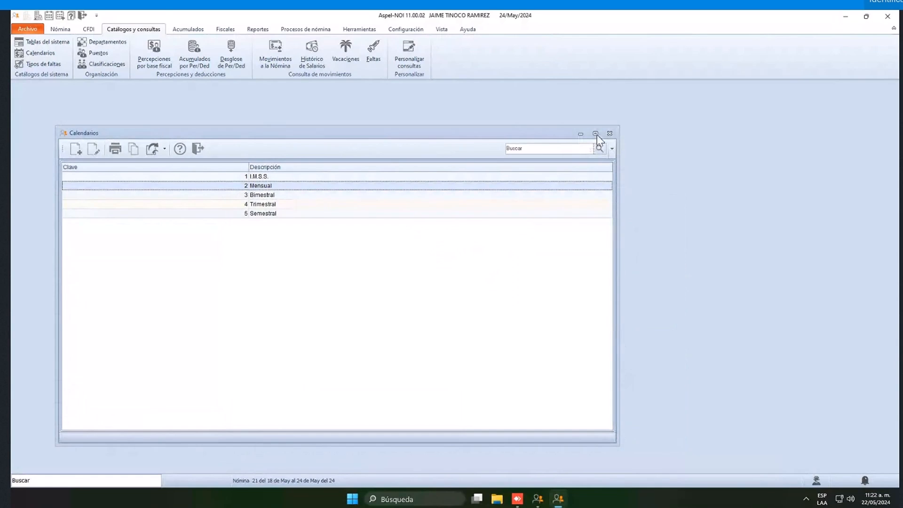
{"action": "left_click", "coordinate": [610, 134]}
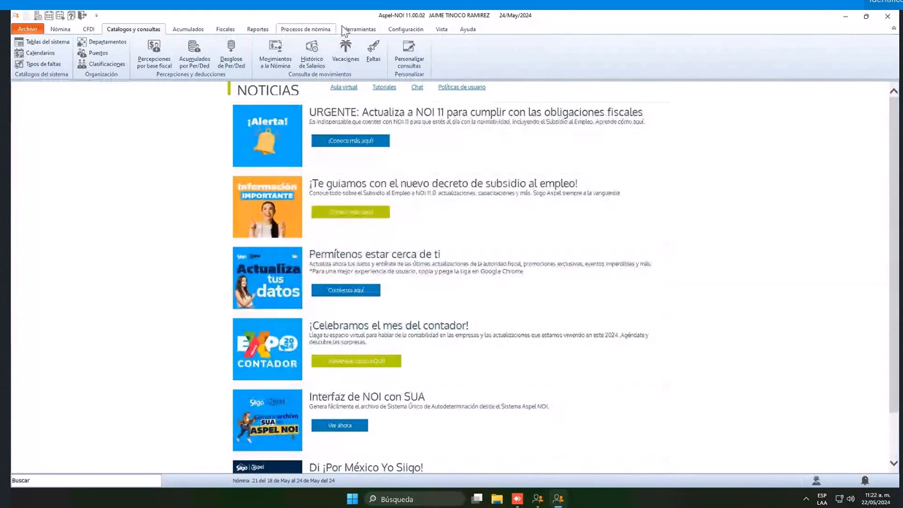
- Create the next payroll period dated 31/05/2024 and close the workers catalogue
{"action": "left_click", "coordinate": [345, 29]}
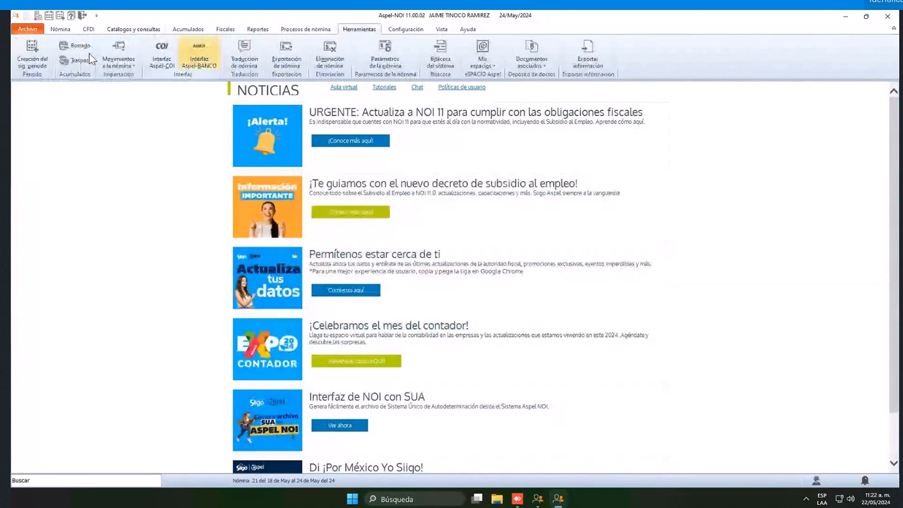
{"action": "left_click", "coordinate": [32, 54]}
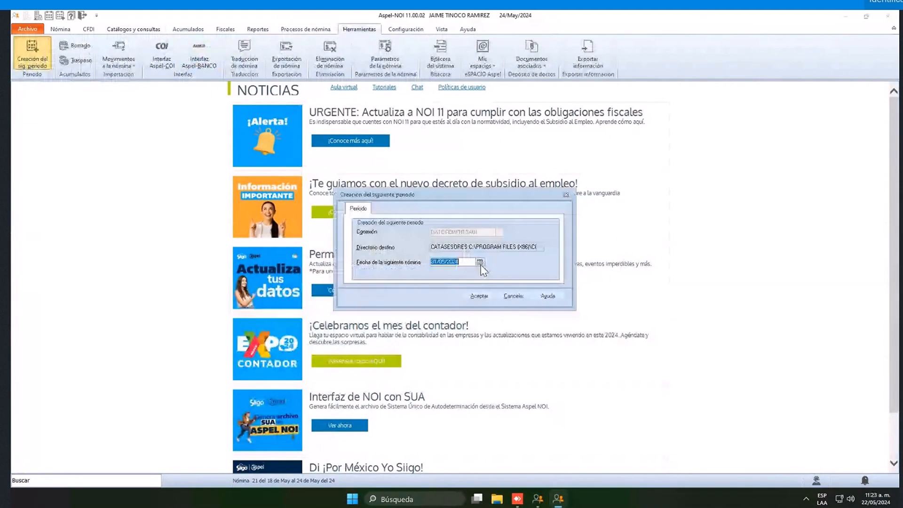
{"action": "left_click", "coordinate": [479, 296]}
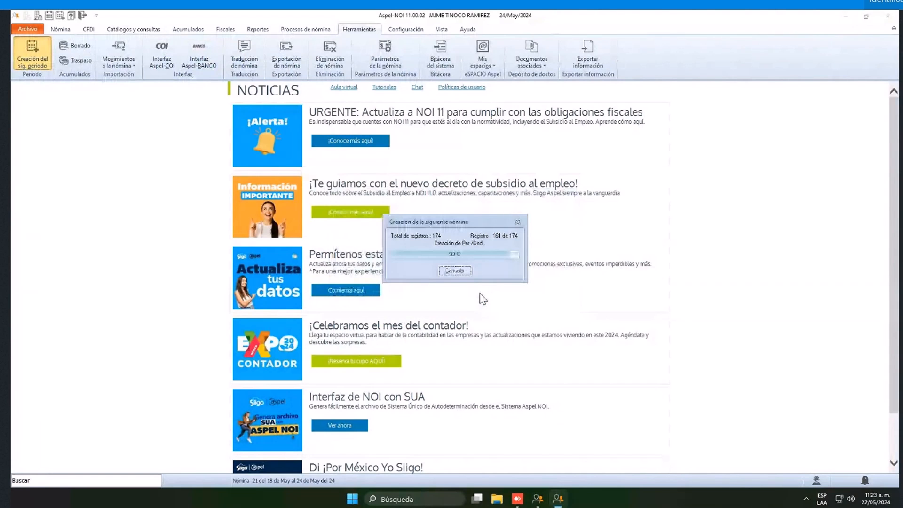
{"action": "left_click", "coordinate": [486, 265]}
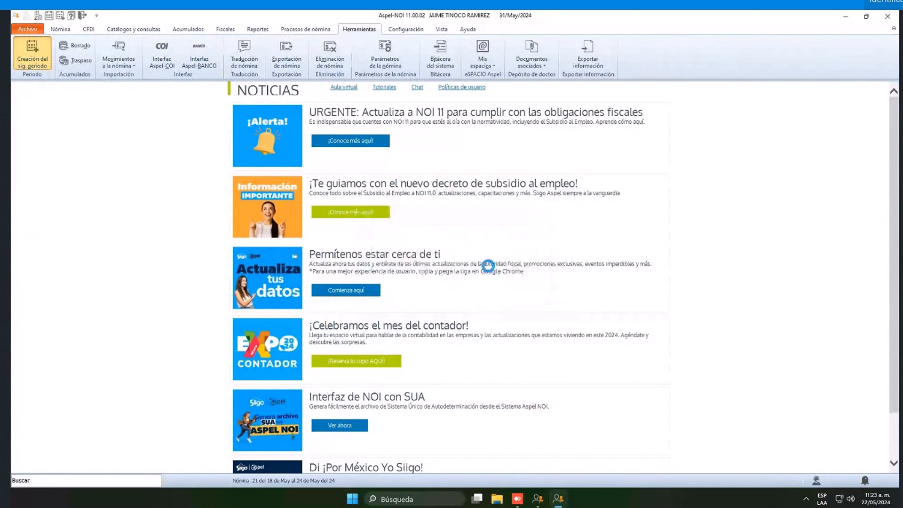
{"action": "left_click", "coordinate": [392, 134]}
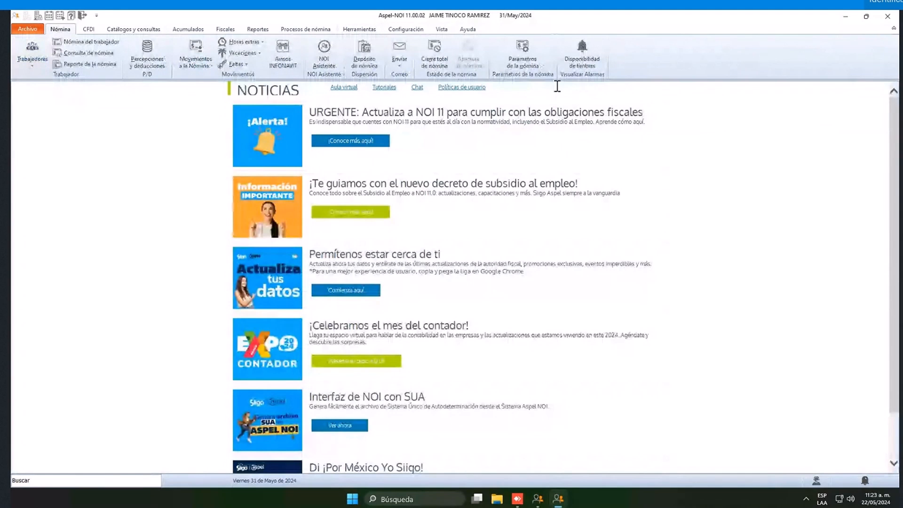
- Set Tipo de cálculo to Ajustado in the 31/05/2024 payroll parameters and accept the change
{"action": "left_click", "coordinate": [526, 61]}
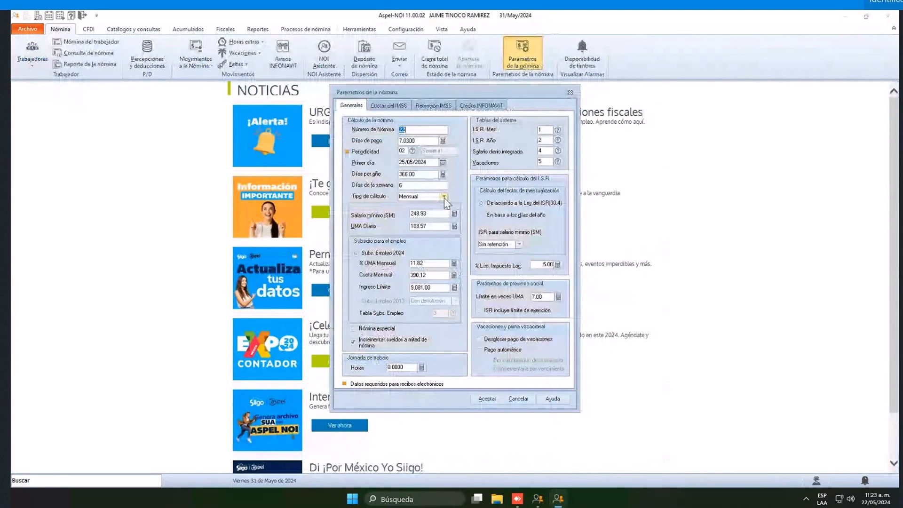
{"action": "left_click", "coordinate": [444, 198]}
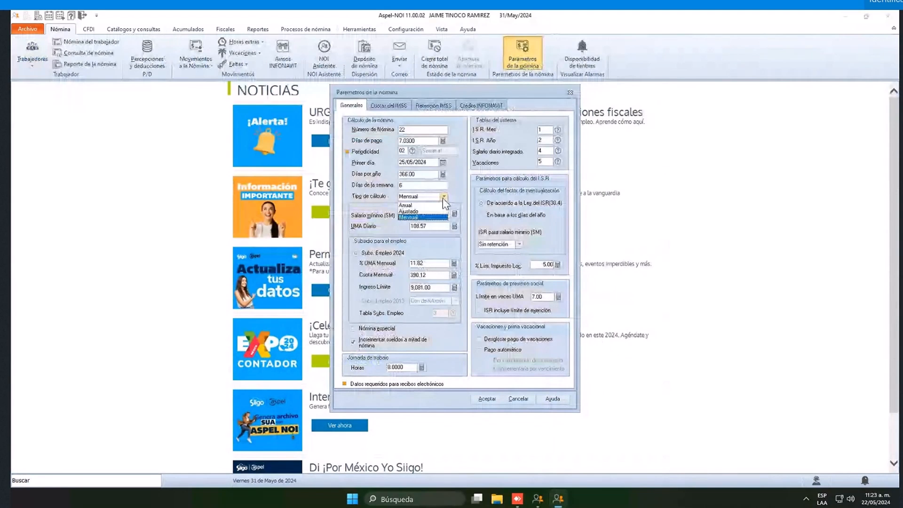
{"action": "left_click", "coordinate": [423, 211]}
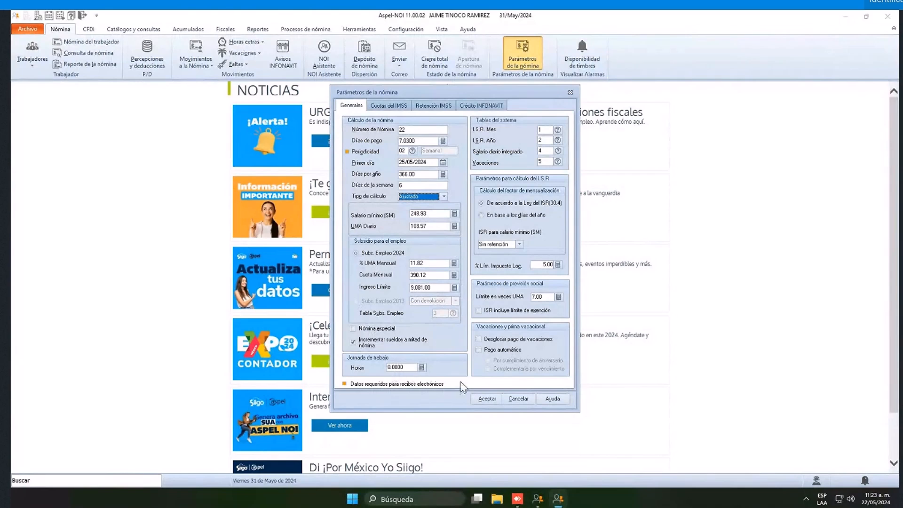
{"action": "left_click", "coordinate": [489, 398]}
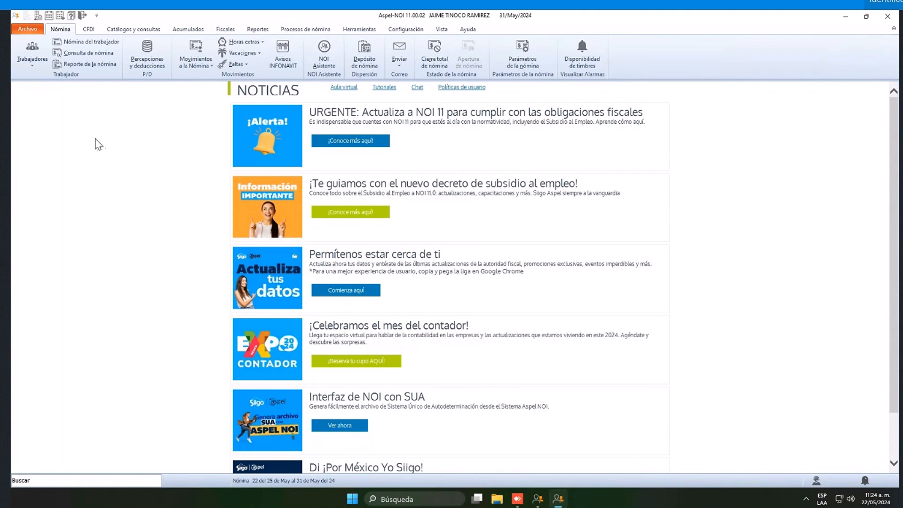
- Open the workers catalogue and review the 31/05/2024 payroll receipt of worker 1, continuing to worker 2's receipt
{"action": "left_click", "coordinate": [33, 51]}
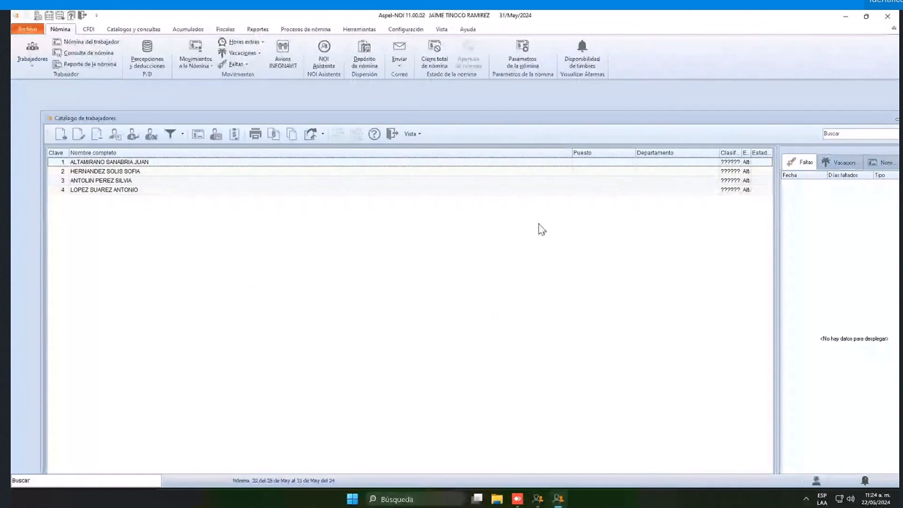
{"action": "left_click", "coordinate": [155, 162]}
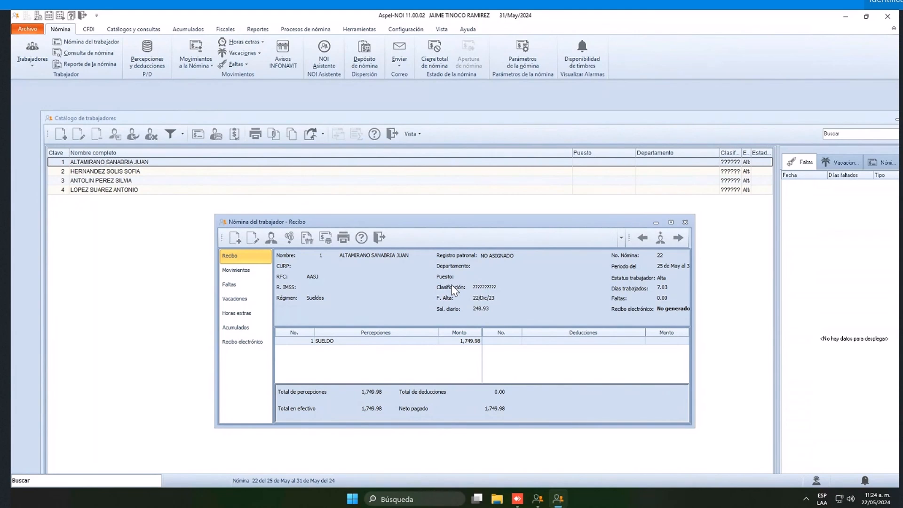
{"action": "left_click", "coordinate": [680, 238]}
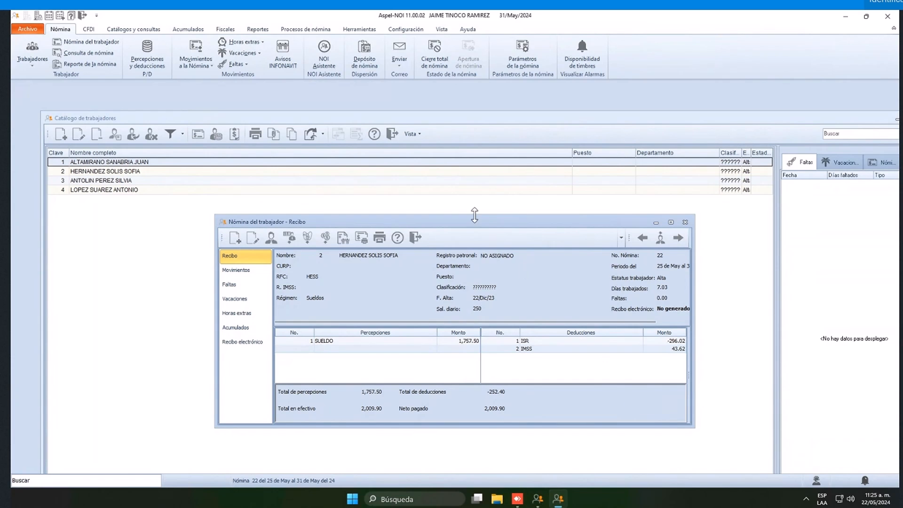
- Enlarge worker 2's receipt window, show its I.S.R. calculation, and review the Gravable Mensual and Impuesto breakdowns
{"action": "left_click_drag", "start_coordinate": [470, 226], "coordinate": [408, 179]}
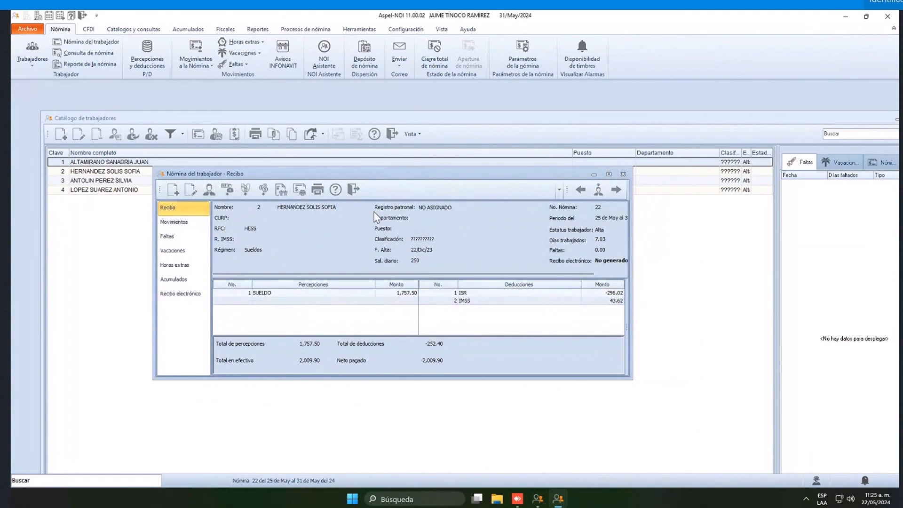
{"action": "left_click_drag", "start_coordinate": [528, 379], "coordinate": [528, 437]}
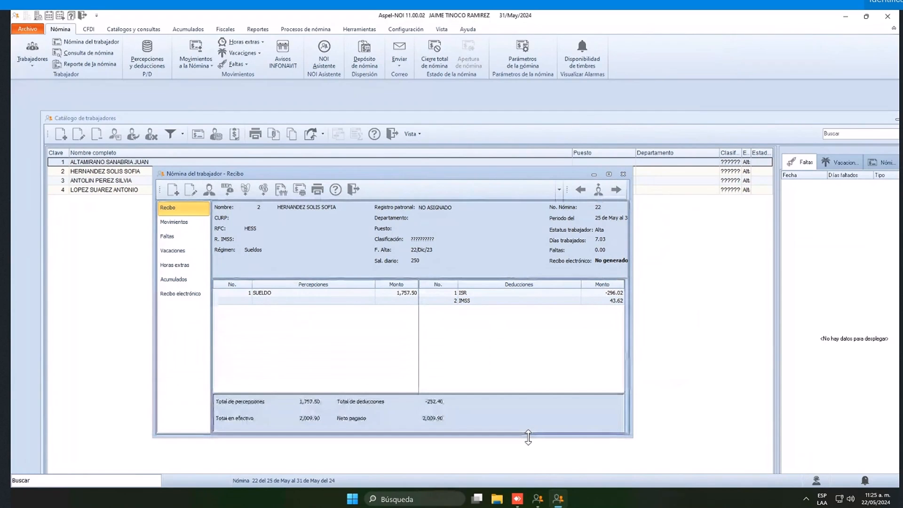
{"action": "left_click", "coordinate": [228, 190]}
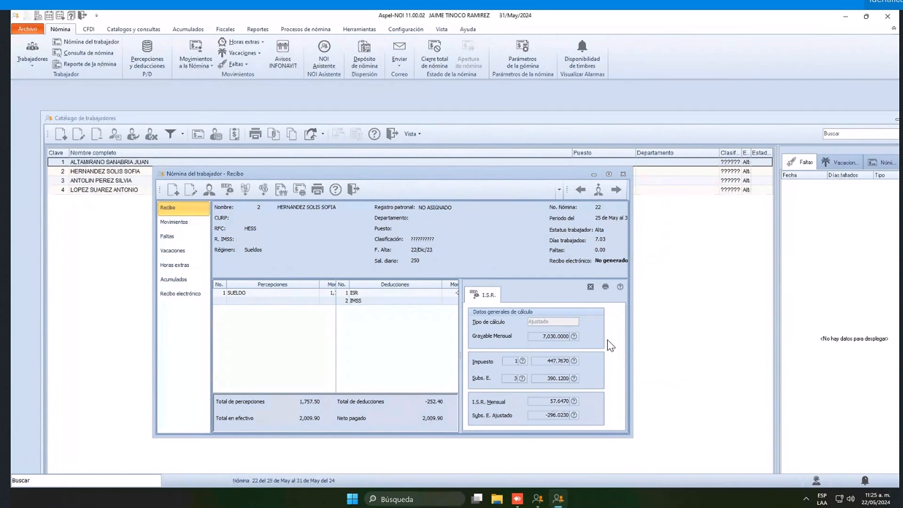
{"action": "left_click", "coordinate": [573, 336]}
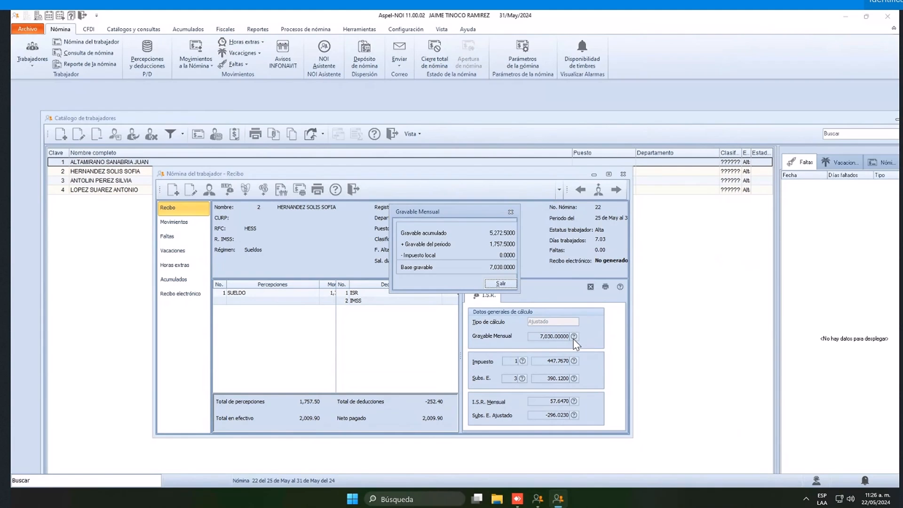
{"action": "left_click", "coordinate": [503, 284]}
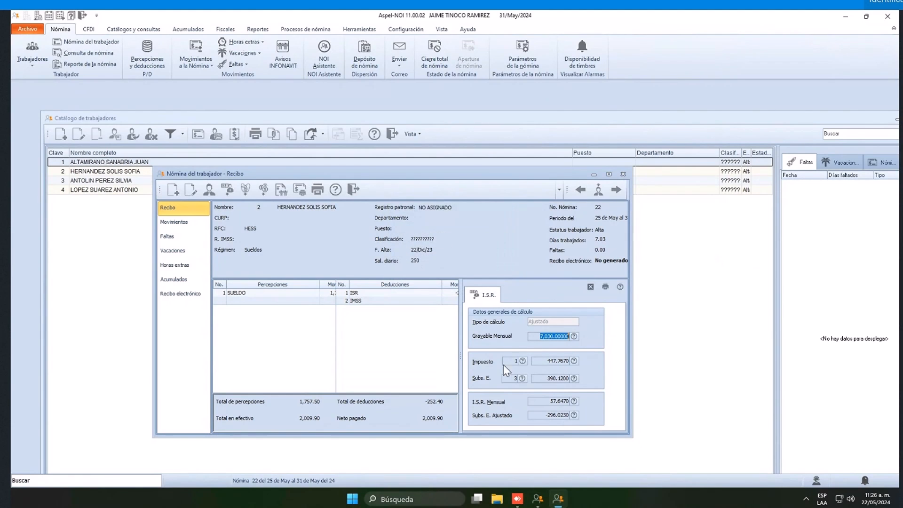
{"action": "left_click", "coordinate": [573, 361]}
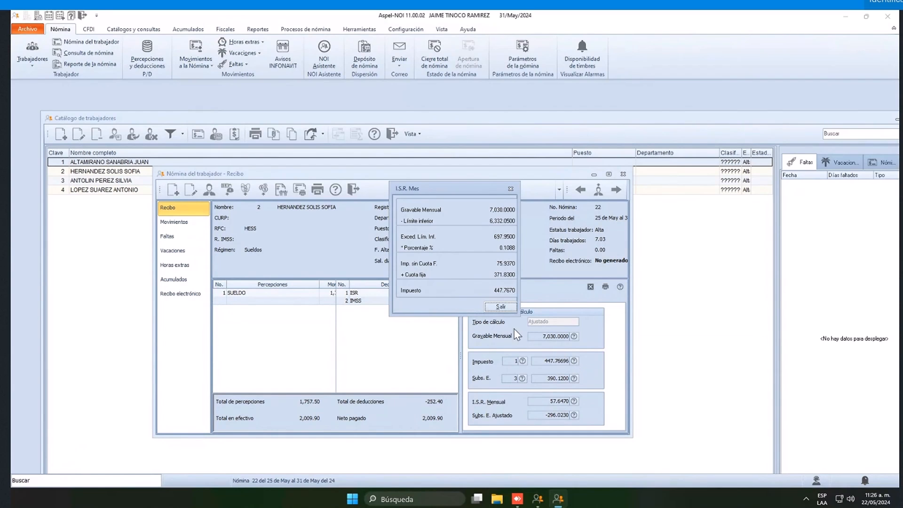
{"action": "left_click", "coordinate": [505, 309]}
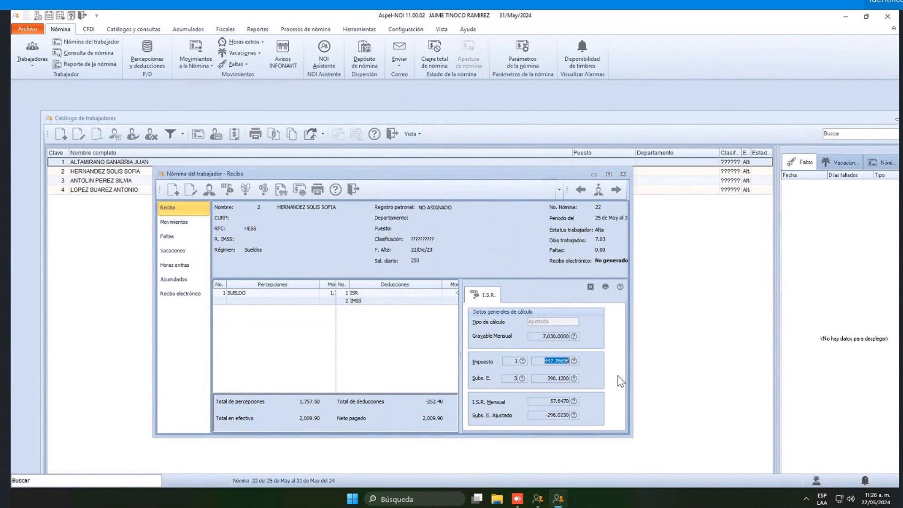
- Review worker 2's Subs. E., I.S.R. Mensual and Subs. E. Ajustado breakdowns, and close the calculation details and receipt
{"action": "left_click", "coordinate": [542, 381]}
{"action": "left_click", "coordinate": [573, 378]}
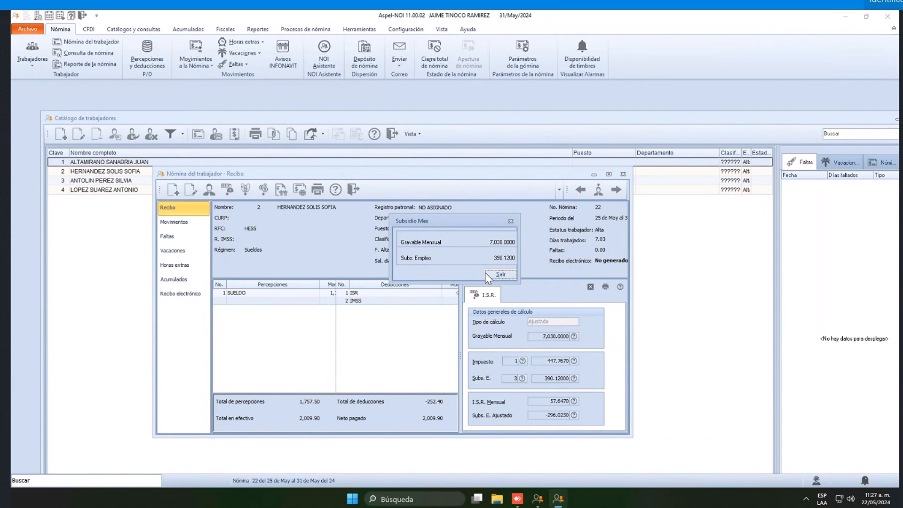
{"action": "left_click", "coordinate": [500, 274]}
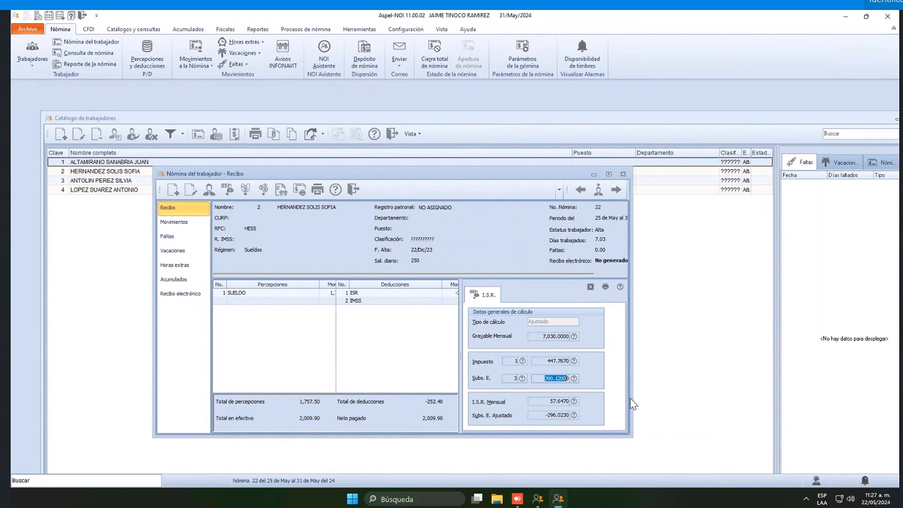
{"action": "left_click", "coordinate": [575, 400]}
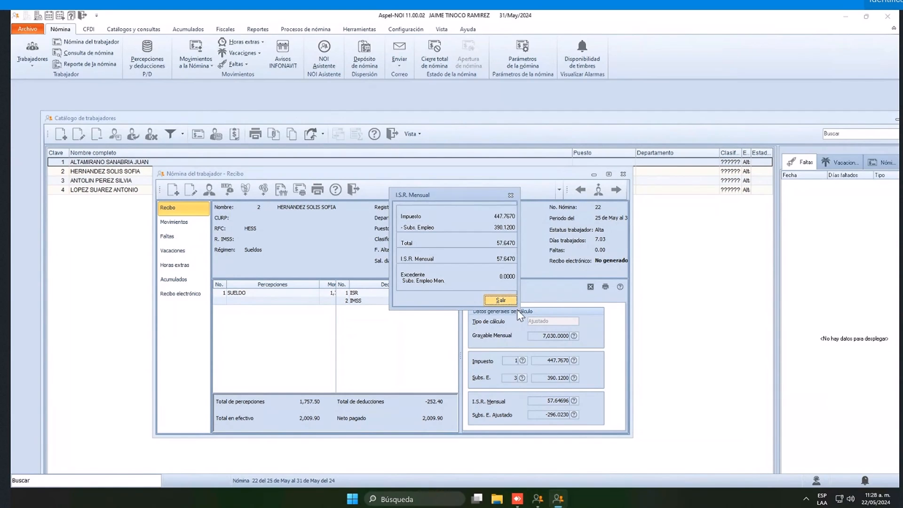
{"action": "left_click", "coordinate": [511, 300]}
{"action": "left_click", "coordinate": [575, 415]}
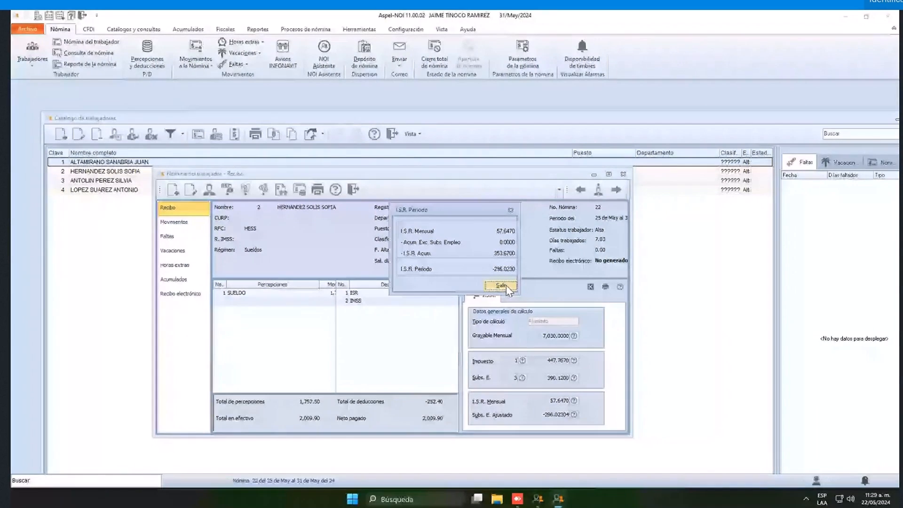
{"action": "left_click", "coordinate": [507, 287]}
{"action": "left_click", "coordinate": [591, 288]}
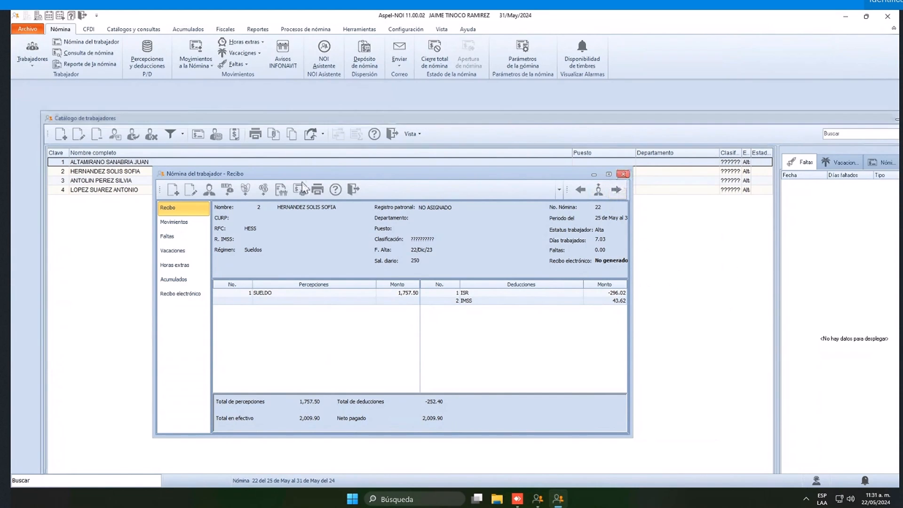
{"action": "left_click", "coordinate": [623, 174]}
- Open worker 3's payroll receipt with its I.S.R. calculation and review the Gravable Mensual and Impuesto breakdowns
{"action": "left_click", "coordinate": [146, 182]}
{"action": "left_click", "coordinate": [198, 134]}
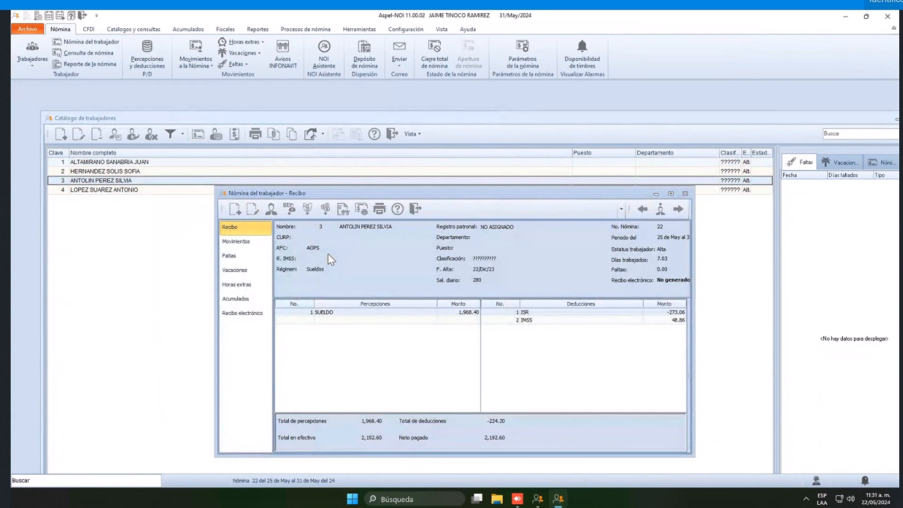
{"action": "left_click", "coordinate": [289, 209]}
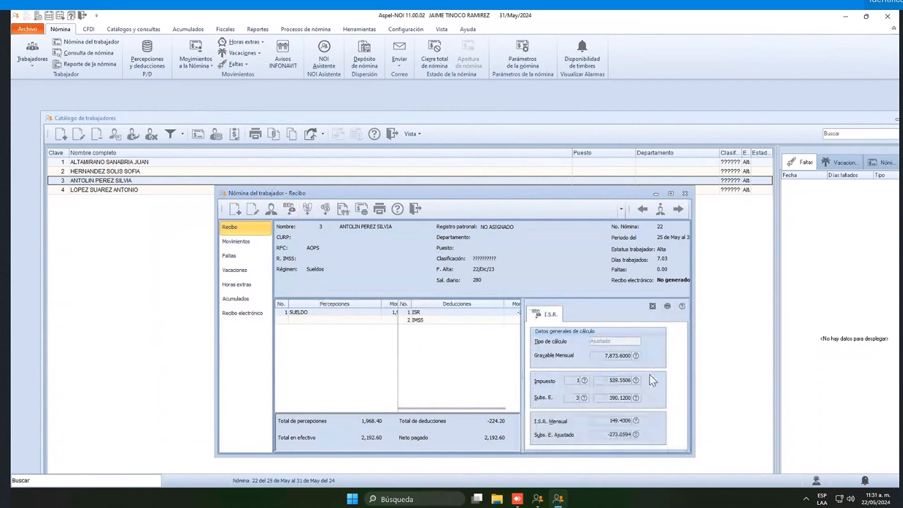
{"action": "left_click", "coordinate": [637, 357]}
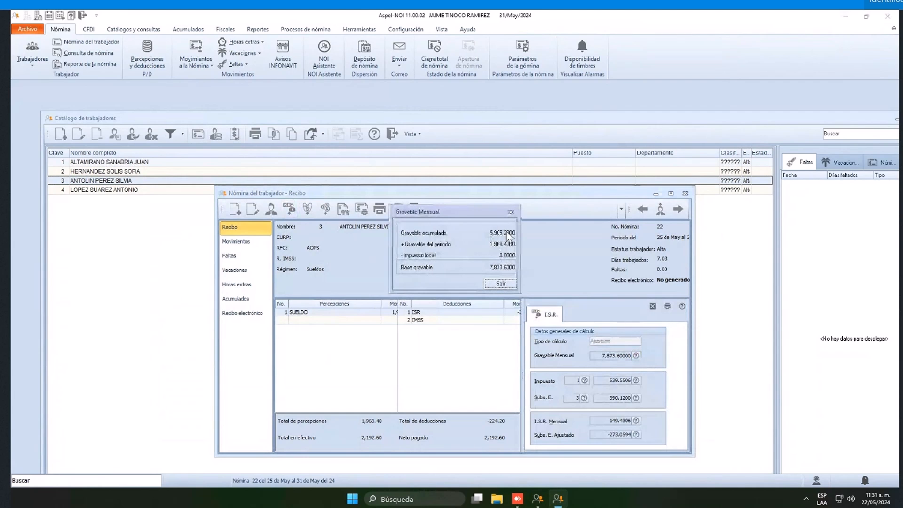
{"action": "left_click", "coordinate": [500, 283]}
{"action": "left_click", "coordinate": [635, 381]}
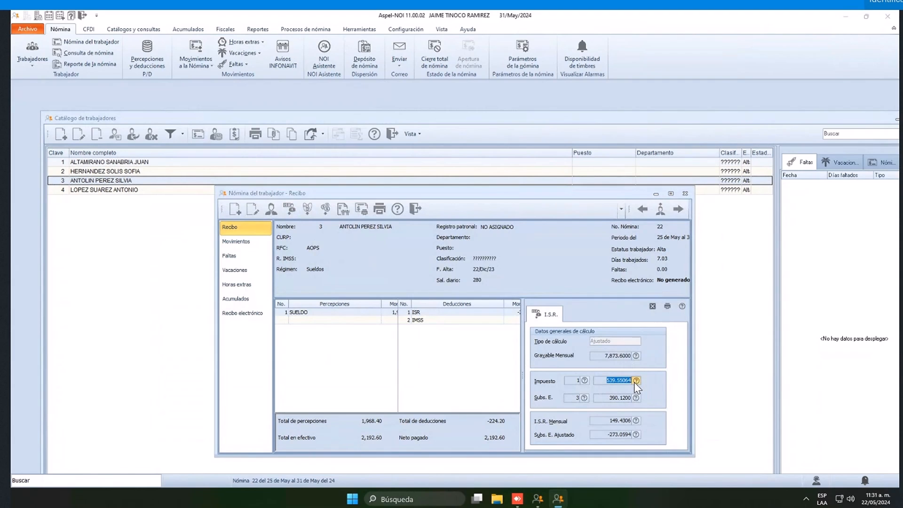
{"action": "left_click", "coordinate": [507, 308]}
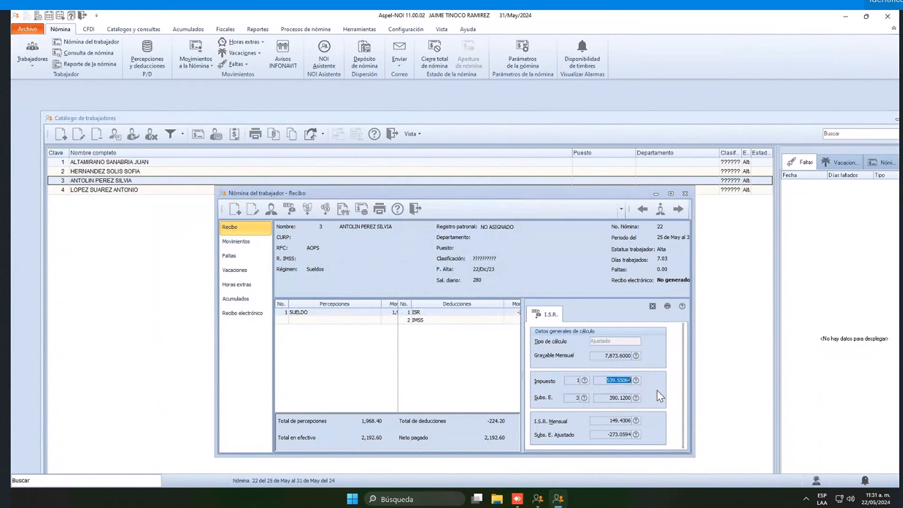
- Check worker 3's Subs. E. amount and the I.S.R. Mensual and Subs. E. Ajustado breakdowns, and close the calculation details
{"action": "left_click_drag", "start_coordinate": [607, 398], "coordinate": [634, 401]}
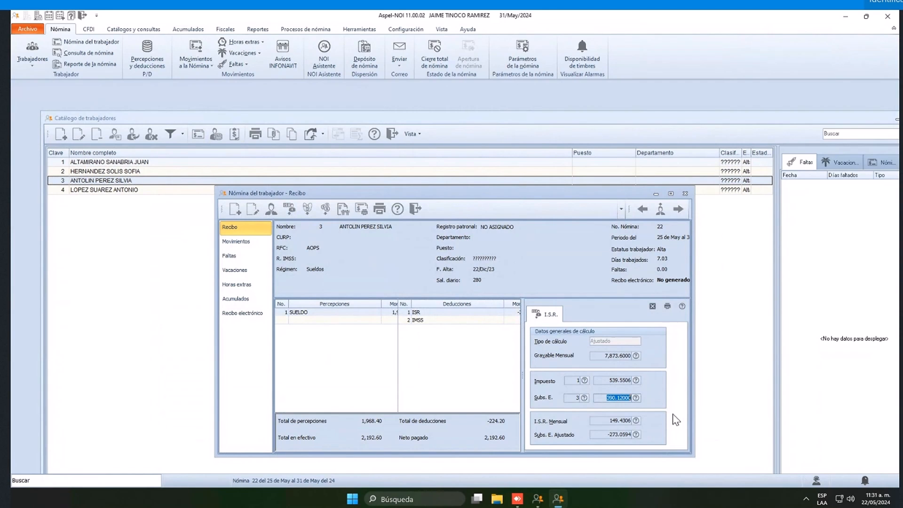
{"action": "left_click", "coordinate": [636, 420]}
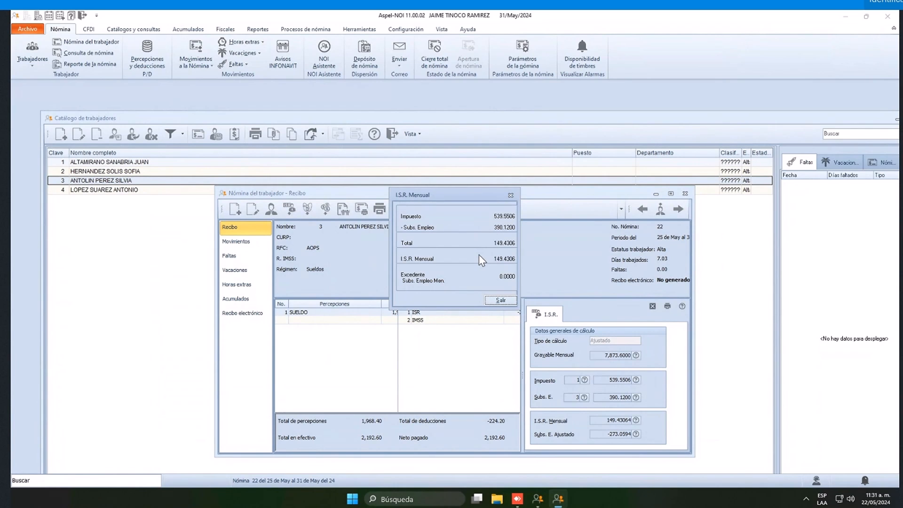
{"action": "left_click", "coordinate": [500, 300]}
{"action": "left_click", "coordinate": [636, 434]}
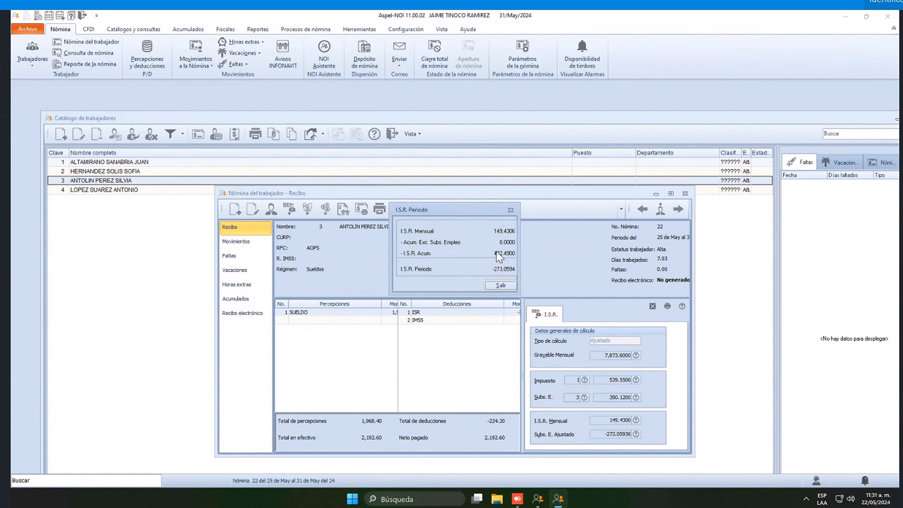
{"action": "left_click", "coordinate": [500, 286]}
{"action": "left_click", "coordinate": [652, 306]}
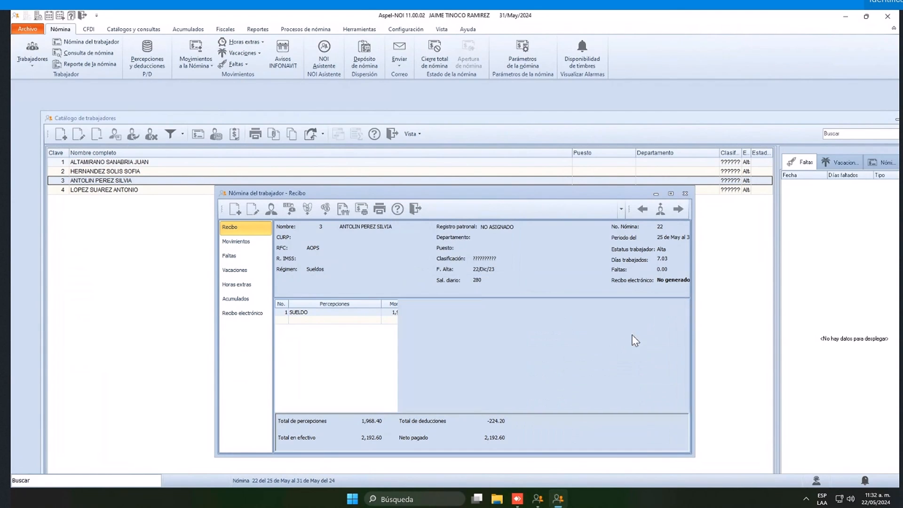
- Go to worker 4's receipt, review its subsidy, I.S.R. Mensual and I.S.R. Ajustado breakdowns, and close the receipt
{"action": "left_click", "coordinate": [682, 213]}
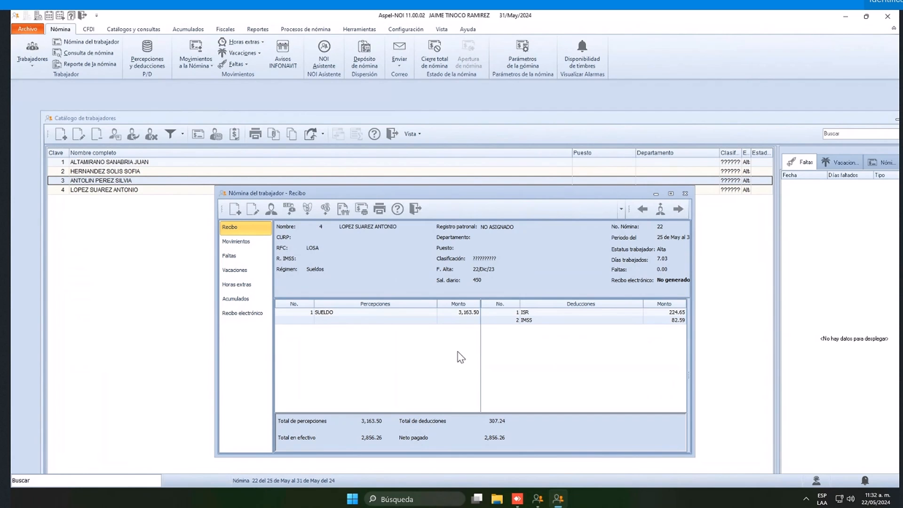
{"action": "left_click", "coordinate": [289, 209]}
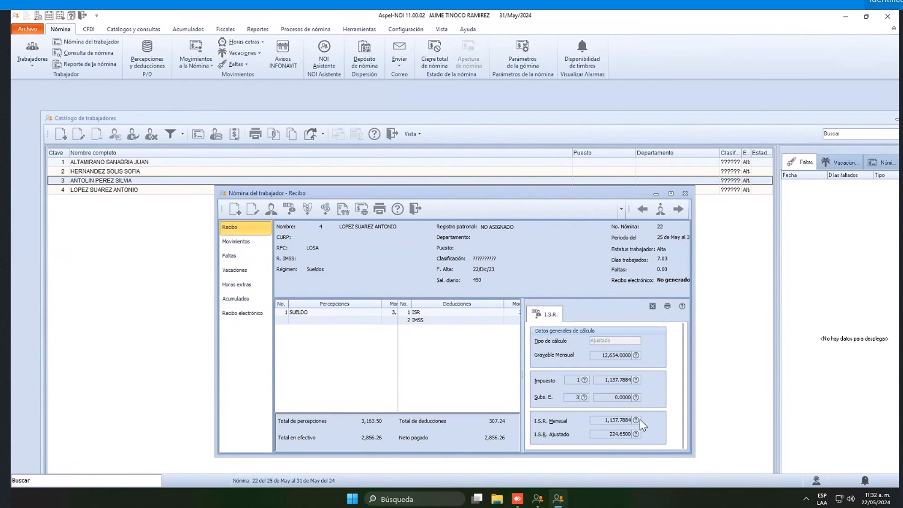
{"action": "double_click", "coordinate": [616, 397]}
{"action": "left_click", "coordinate": [635, 420]}
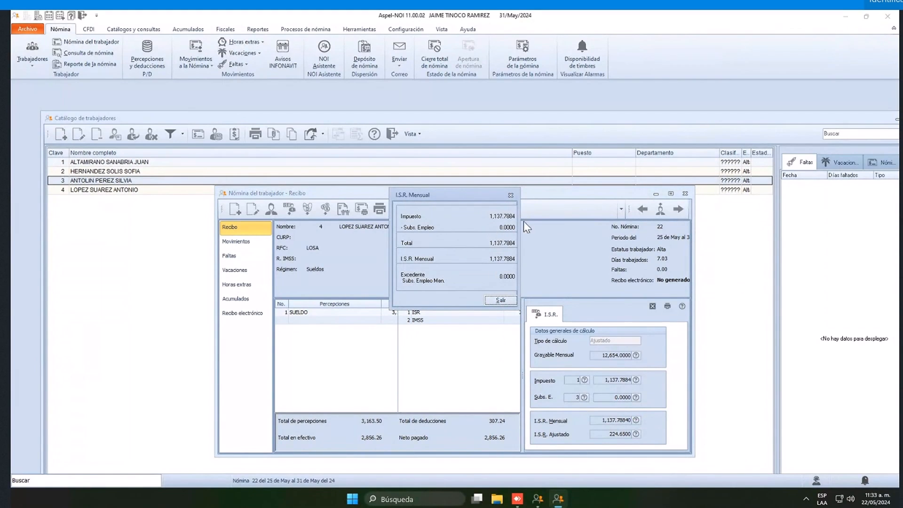
{"action": "left_click", "coordinate": [502, 299]}
{"action": "left_click", "coordinate": [636, 433]}
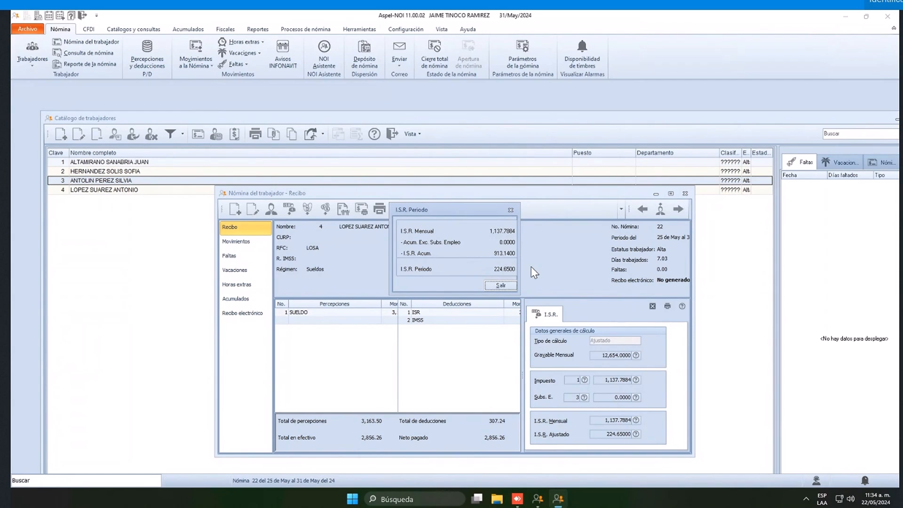
{"action": "left_click", "coordinate": [503, 286]}
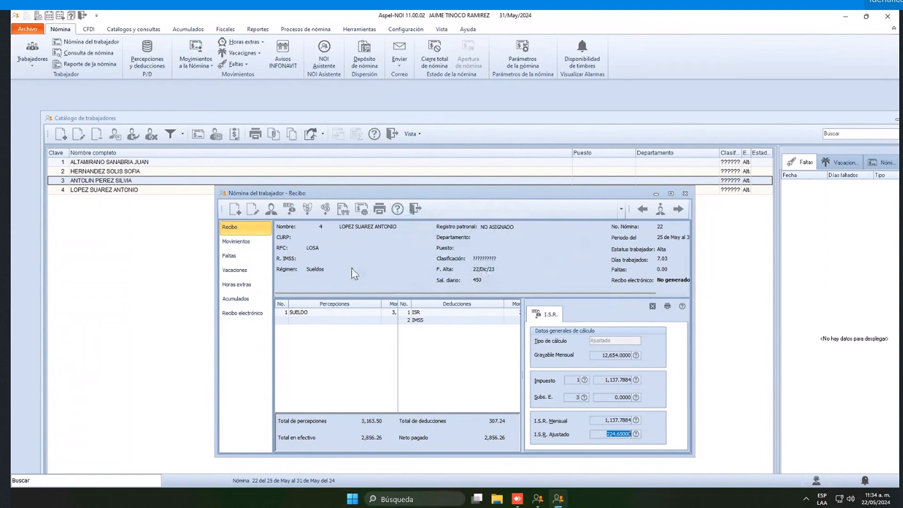
{"action": "left_click", "coordinate": [414, 210]}
- Revisit worker 2's payroll receipt from the workers catalogue, and close both the receipt and the catalogue
{"action": "left_click", "coordinate": [171, 163]}
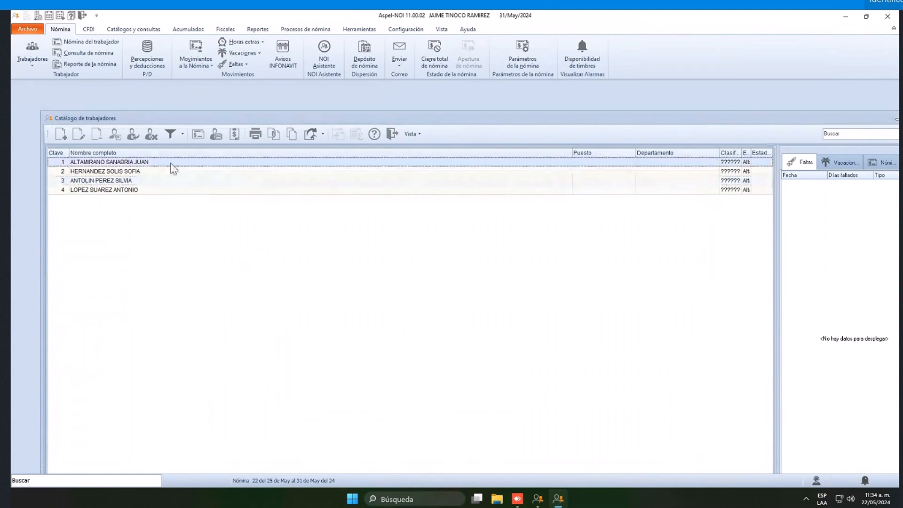
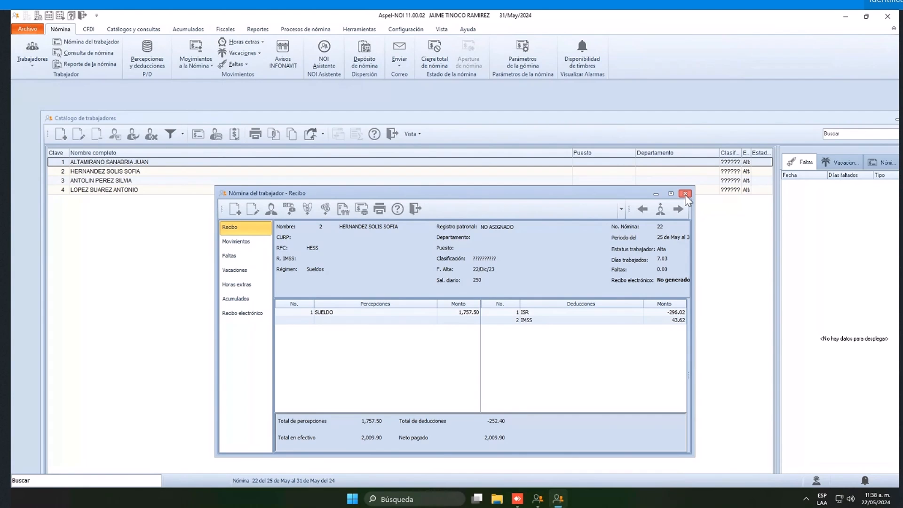
{"action": "left_click", "coordinate": [685, 194]}
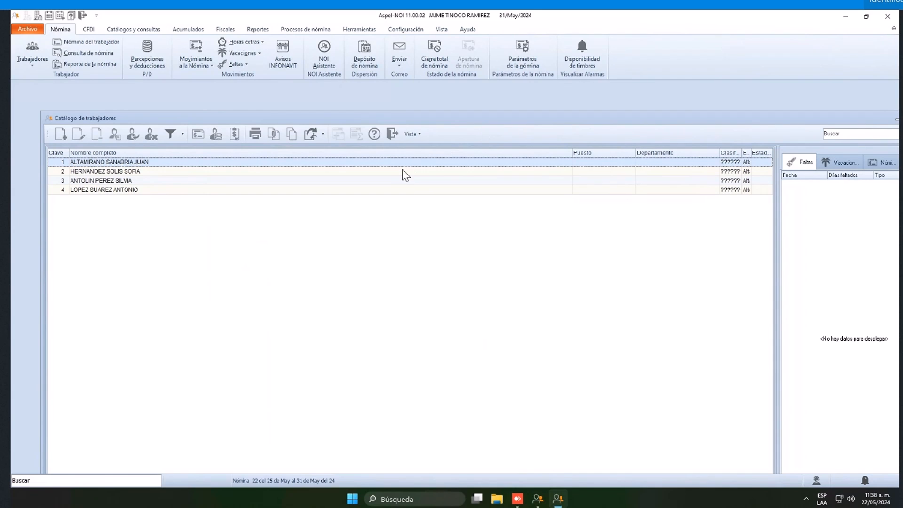
{"action": "left_click", "coordinate": [393, 135]}
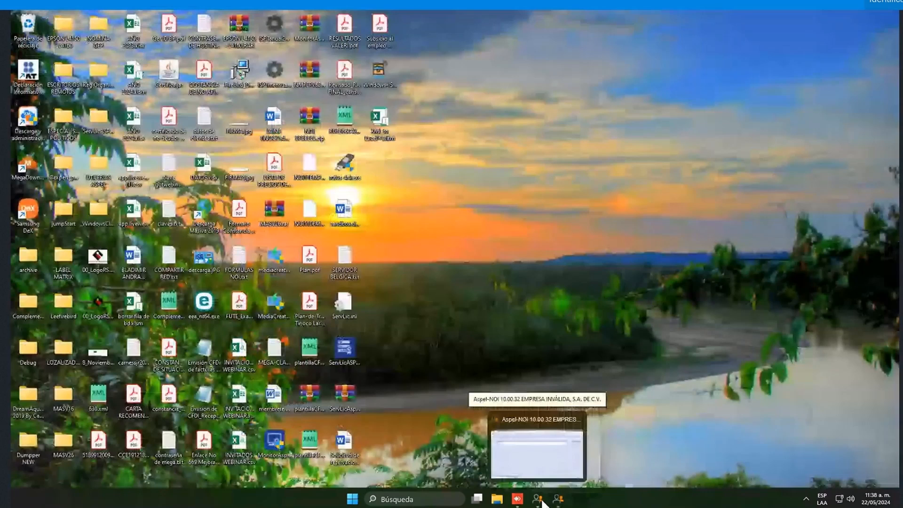
- Switch to Aspel NOI 10 and change the period administrator's database connection to EJEMPLOS
{"action": "left_click", "coordinate": [541, 500]}
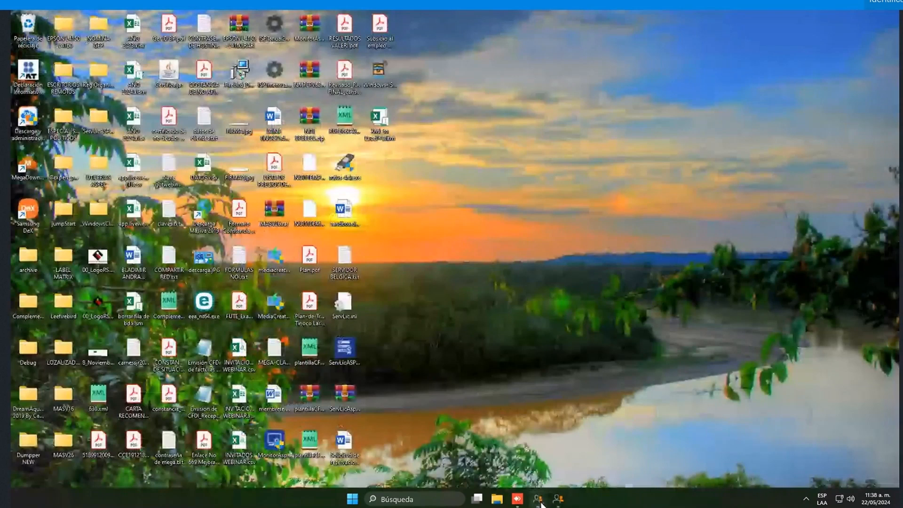
{"action": "left_click", "coordinate": [360, 107]}
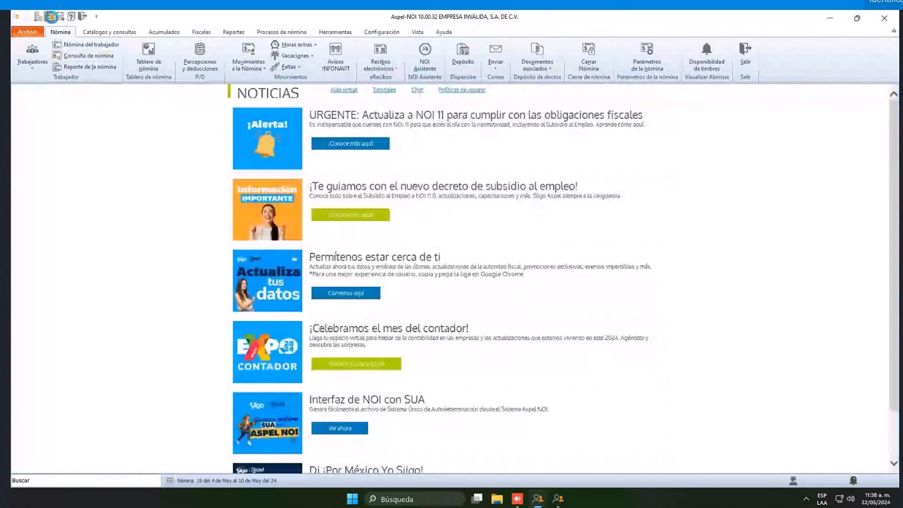
{"action": "left_click", "coordinate": [50, 17]}
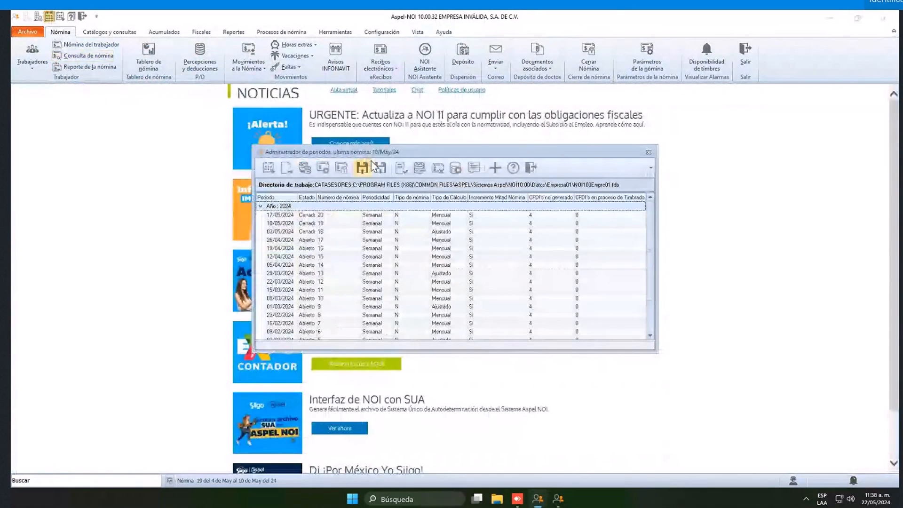
{"action": "left_click", "coordinate": [454, 169]}
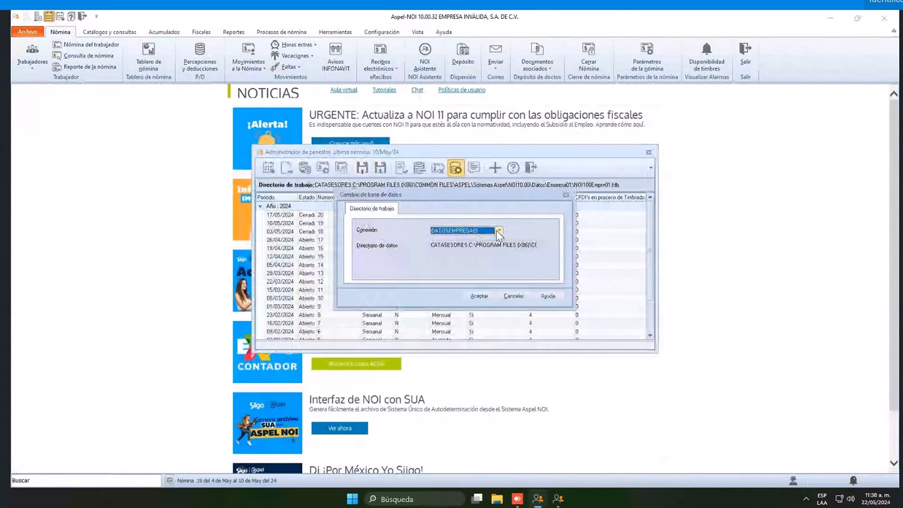
{"action": "left_click", "coordinate": [499, 230]}
{"action": "left_click", "coordinate": [471, 239]}
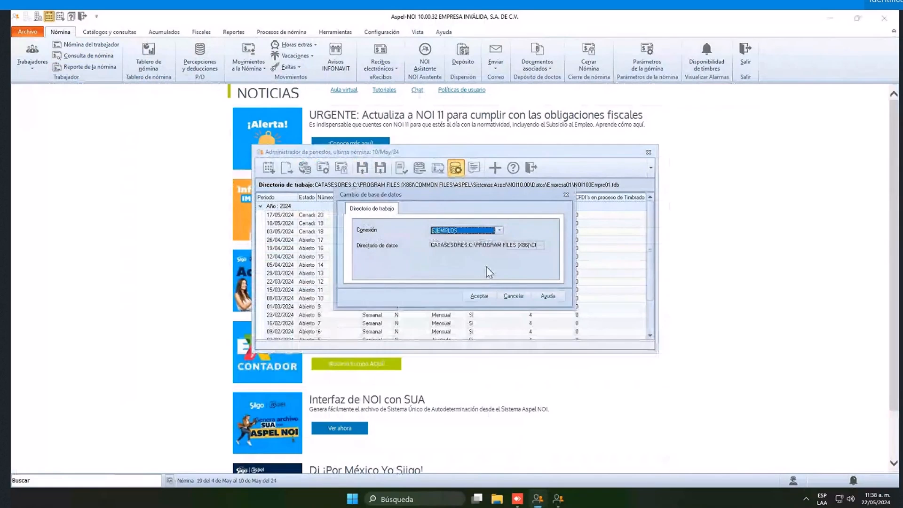
{"action": "left_click", "coordinate": [479, 296]}
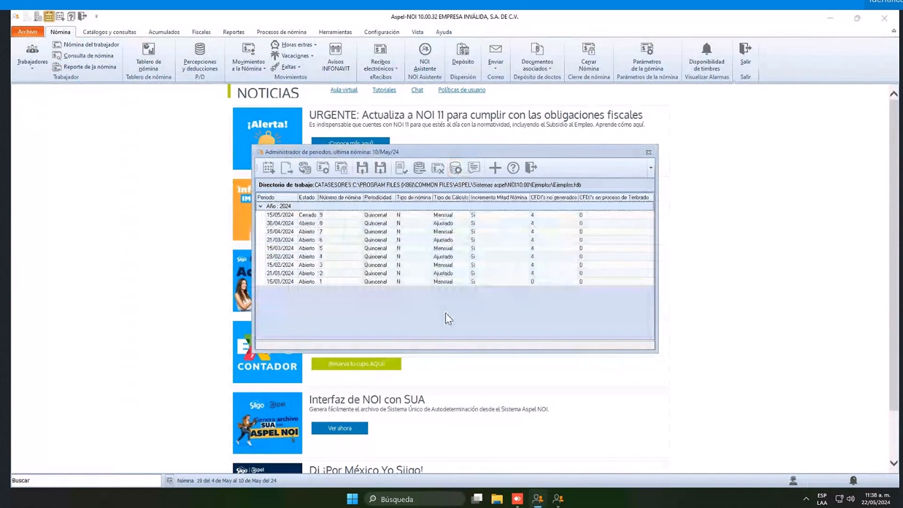
- Open the 15/05/2024 payroll period, view its workers catalogue and close the catalogue
{"action": "left_click", "coordinate": [287, 217]}
{"action": "double_click", "coordinate": [287, 218]}
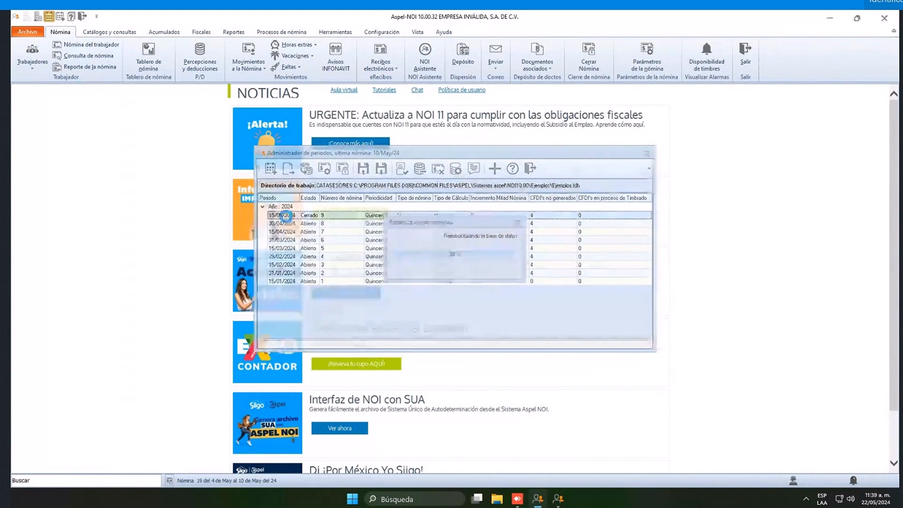
{"action": "left_click", "coordinate": [30, 52]}
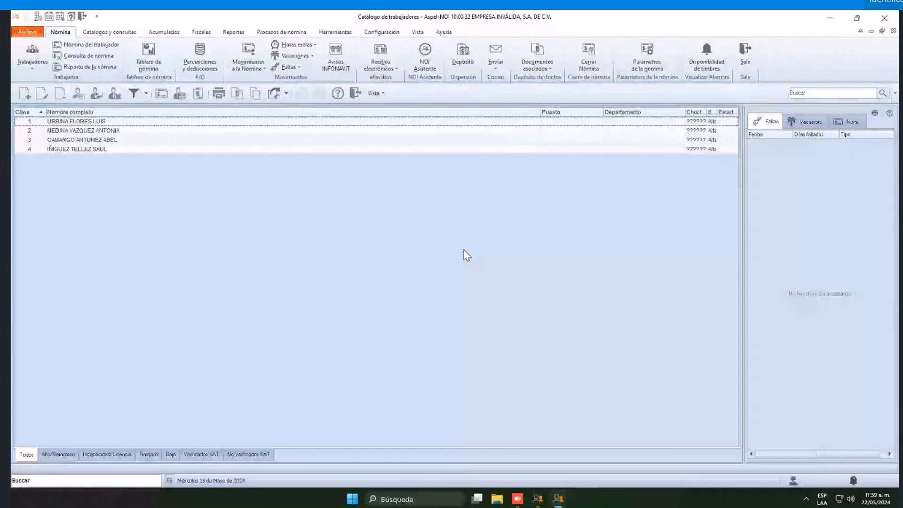
{"action": "left_click", "coordinate": [355, 93]}
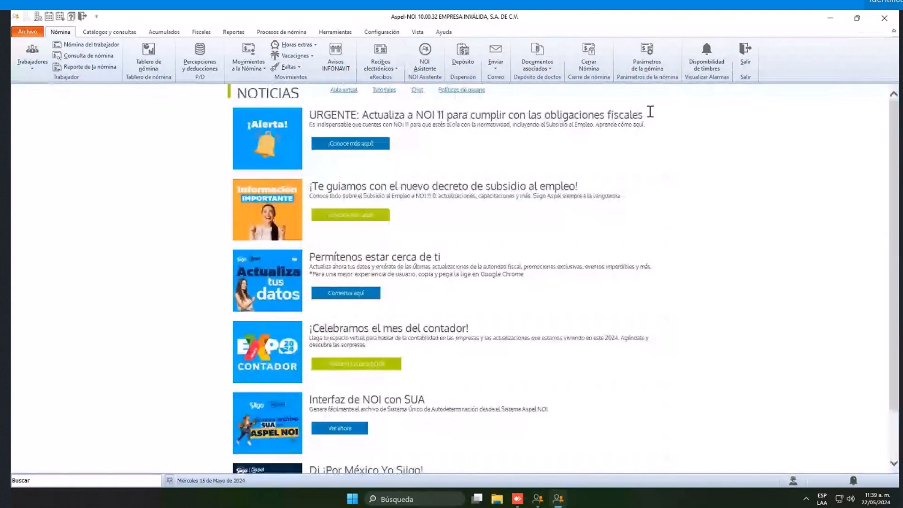
- Check the Cálculo del Subs. Empleo options in the payroll parameters, try to apply Sin devolución, and cancel out of the parameters
{"action": "left_click", "coordinate": [646, 56]}
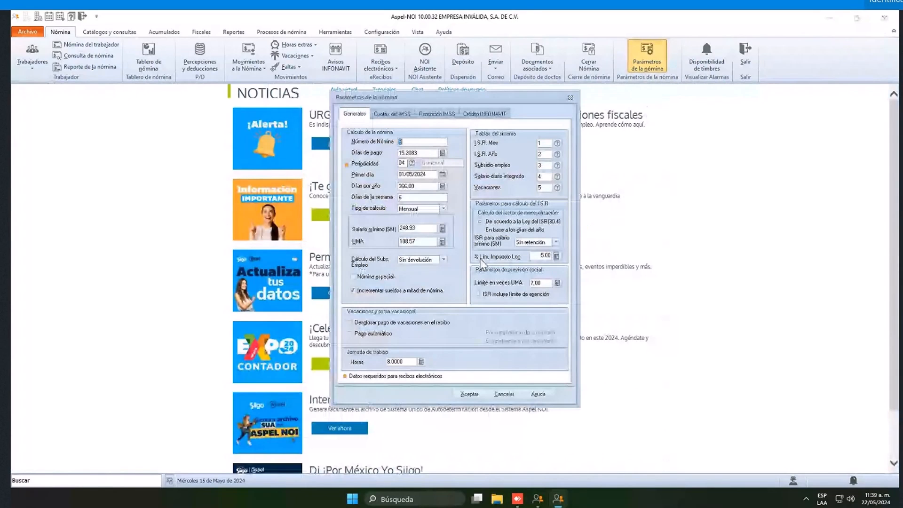
{"action": "left_click", "coordinate": [424, 260]}
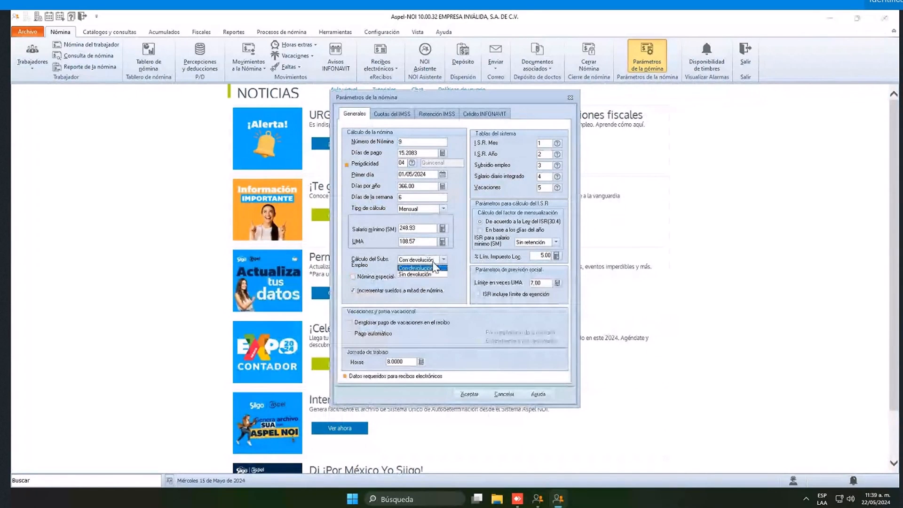
{"action": "left_click", "coordinate": [422, 274]}
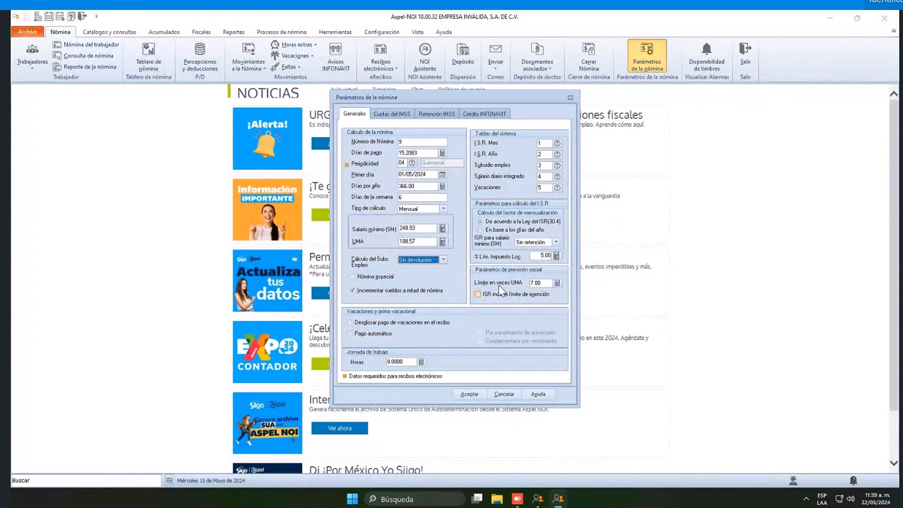
{"action": "left_click", "coordinate": [467, 394]}
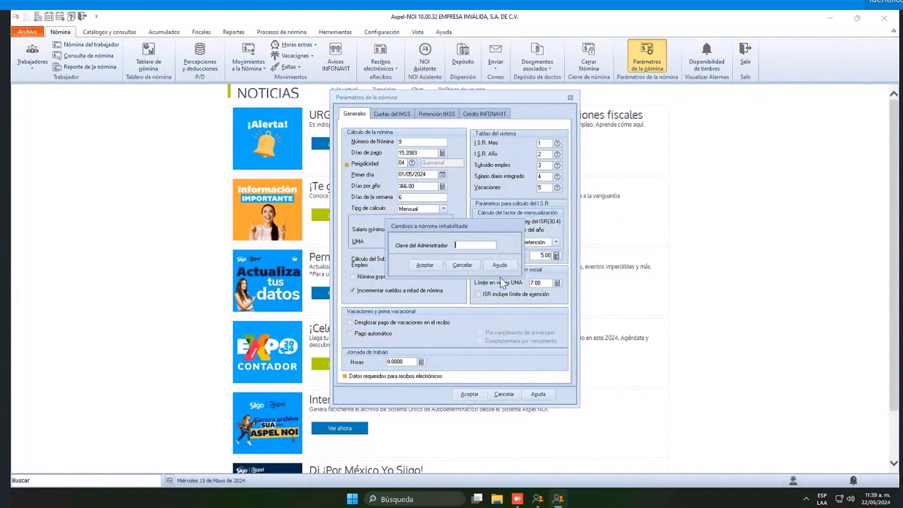
{"action": "left_click", "coordinate": [465, 271]}
{"action": "left_click", "coordinate": [510, 394]}
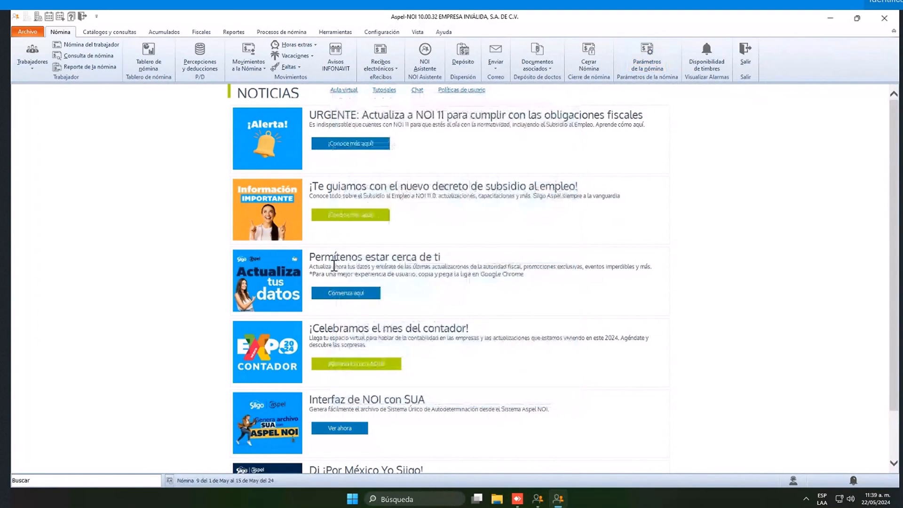
- Open worker 1's payroll receipt in a reduced window over the workers catalogue, review its perceptions and deductions, and close it
{"action": "left_click", "coordinate": [32, 53]}
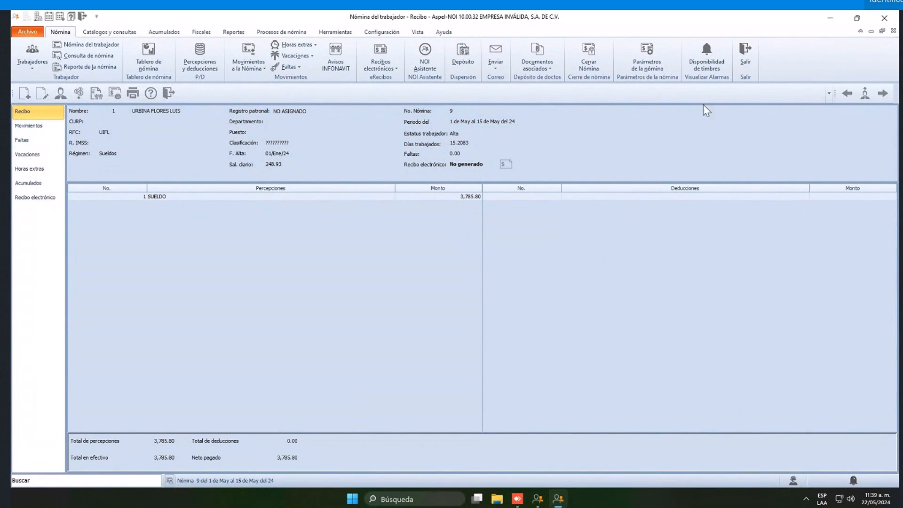
{"action": "left_click", "coordinate": [881, 30]}
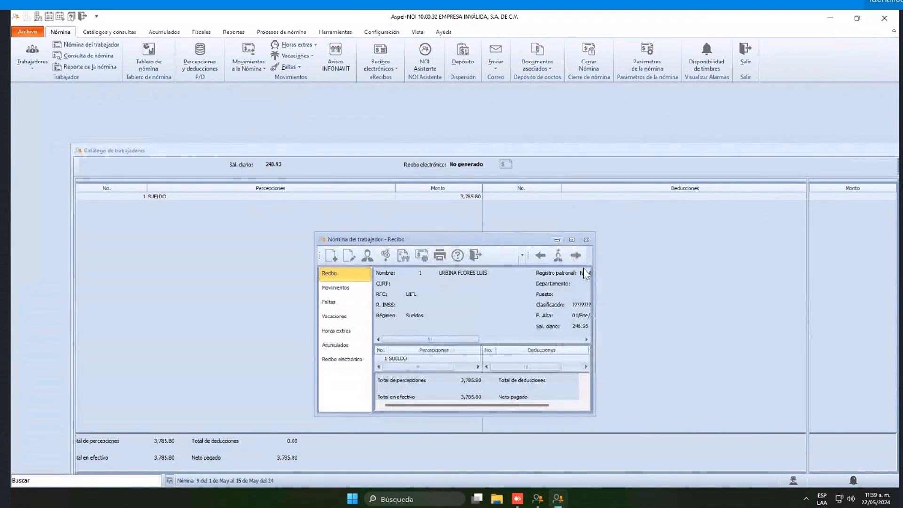
{"action": "left_click_drag", "start_coordinate": [595, 281], "coordinate": [745, 268]}
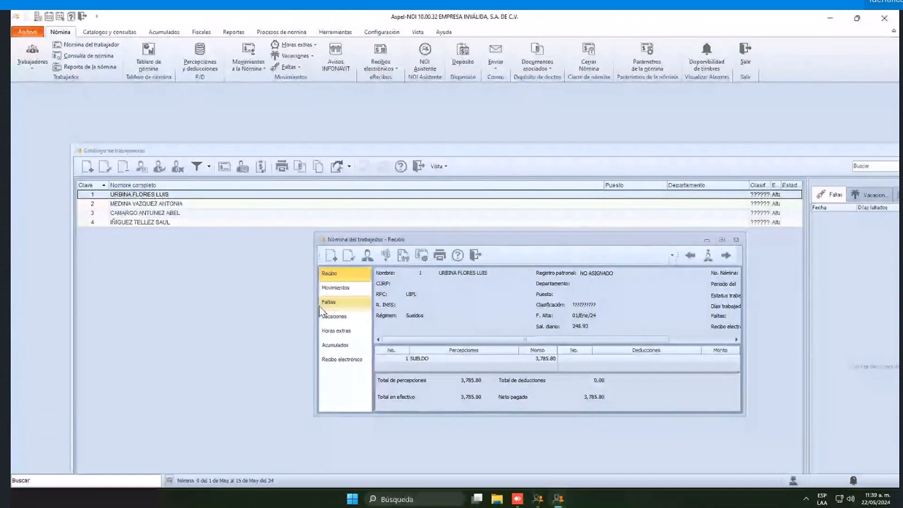
{"action": "left_click_drag", "start_coordinate": [316, 308], "coordinate": [245, 290]}
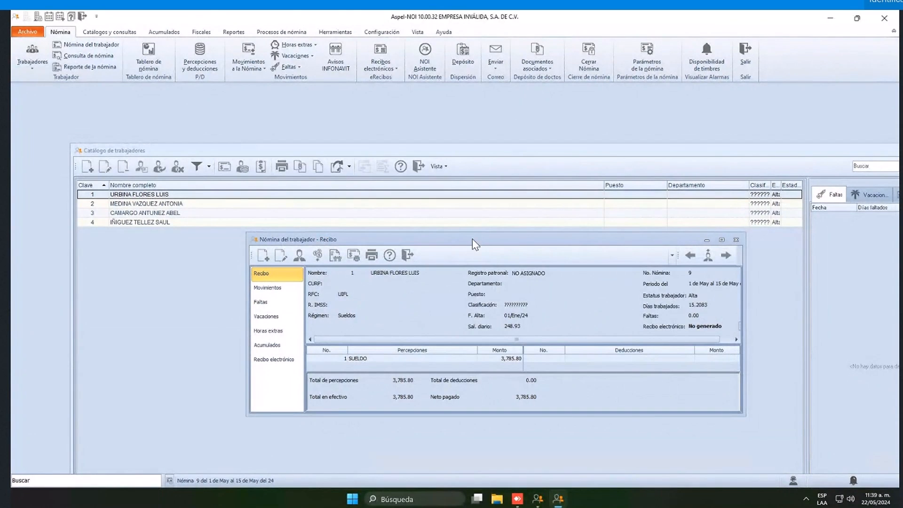
{"action": "left_click_drag", "start_coordinate": [474, 241], "coordinate": [436, 203]}
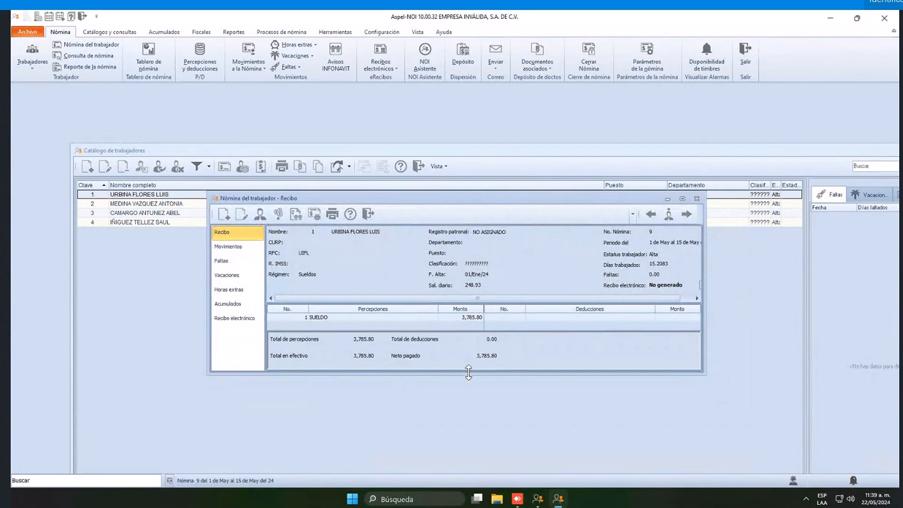
{"action": "left_click_drag", "start_coordinate": [468, 372], "coordinate": [468, 399]}
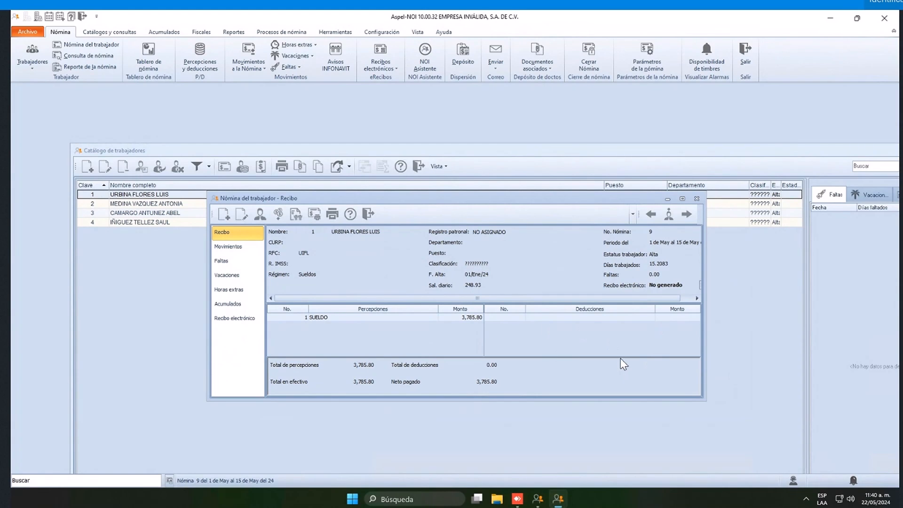
{"action": "left_click", "coordinate": [697, 198]}
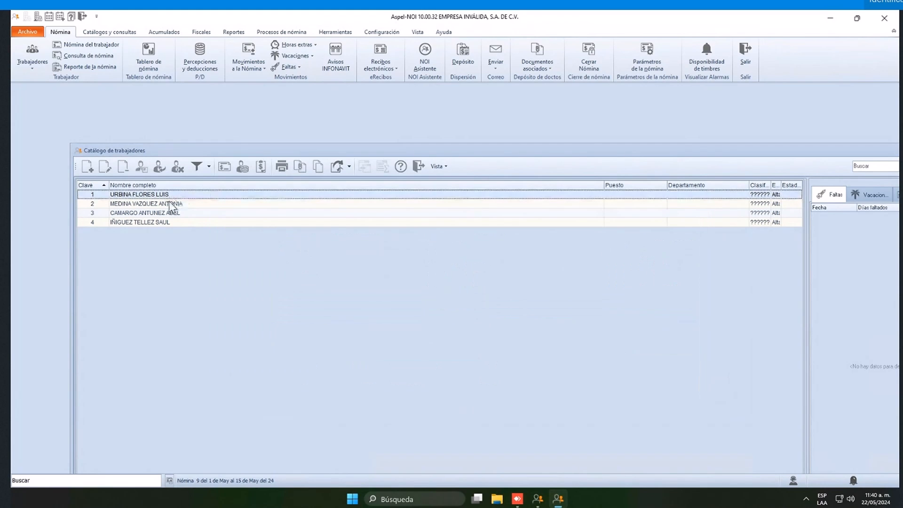
- Open worker 2's payroll receipt in a reduced window widened to show the ISR and IMSS deductions, review it, and close it
{"action": "left_click", "coordinate": [181, 203]}
{"action": "left_click", "coordinate": [225, 167]}
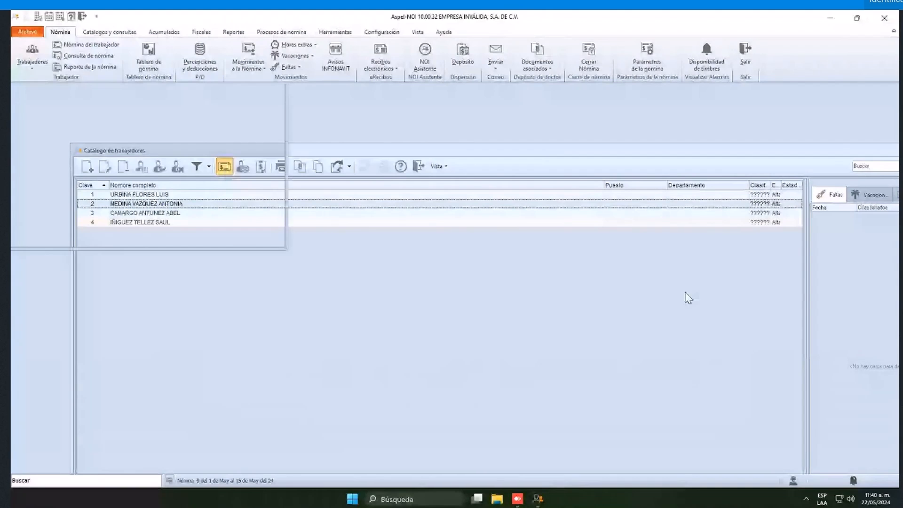
{"action": "left_click", "coordinate": [881, 31]}
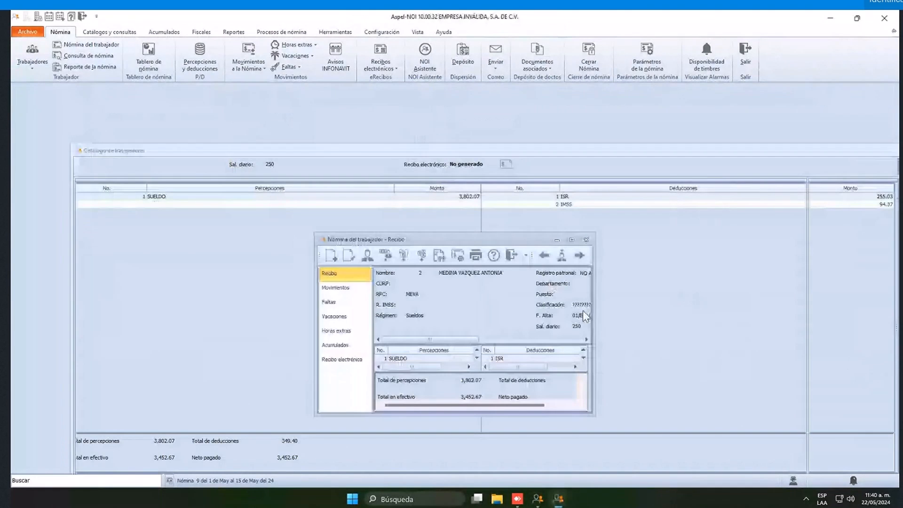
{"action": "left_click_drag", "start_coordinate": [722, 308], "coordinate": [723, 307]}
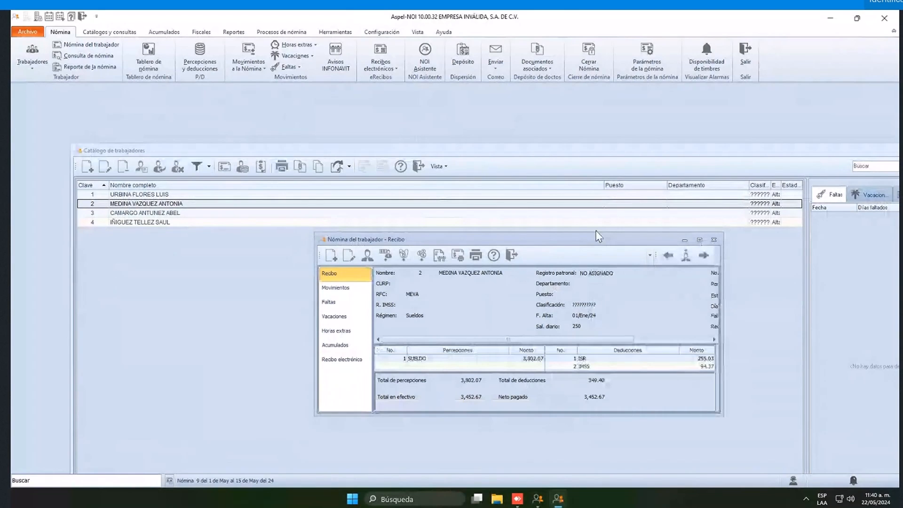
{"action": "key", "text": "Escape"}
{"action": "left_click", "coordinate": [224, 166]}
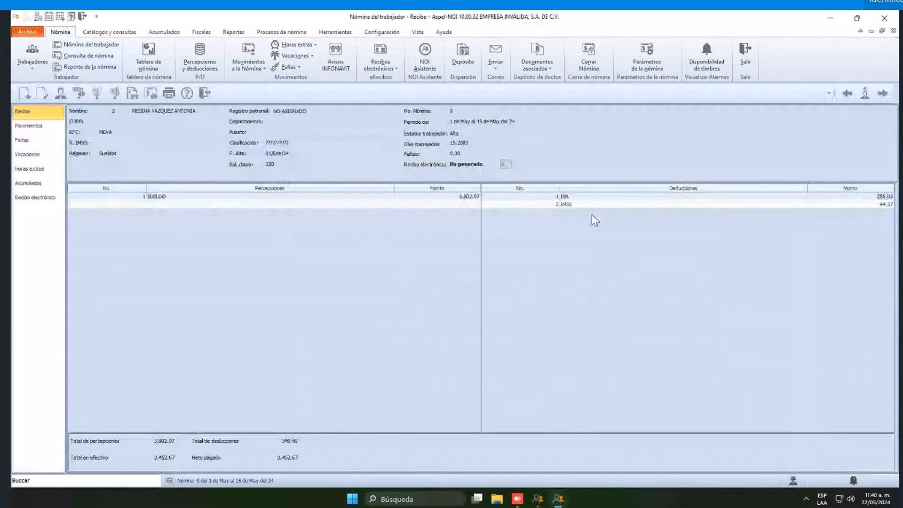
{"action": "left_click", "coordinate": [882, 31]}
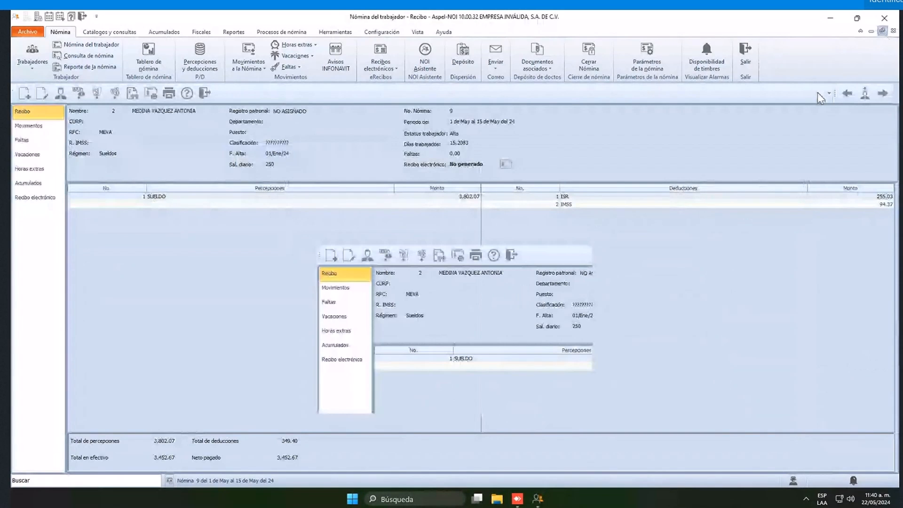
{"action": "left_click_drag", "start_coordinate": [597, 308], "coordinate": [705, 307]}
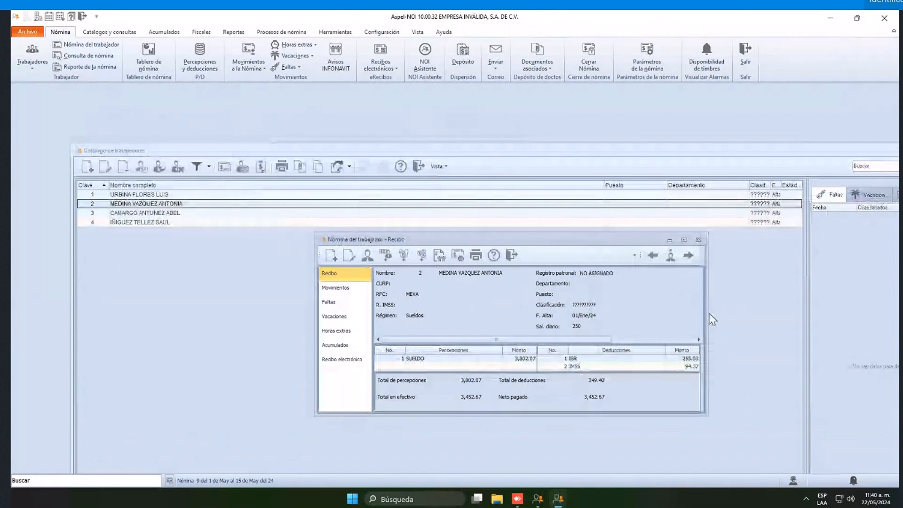
{"action": "left_click_drag", "start_coordinate": [705, 311], "coordinate": [754, 311]}
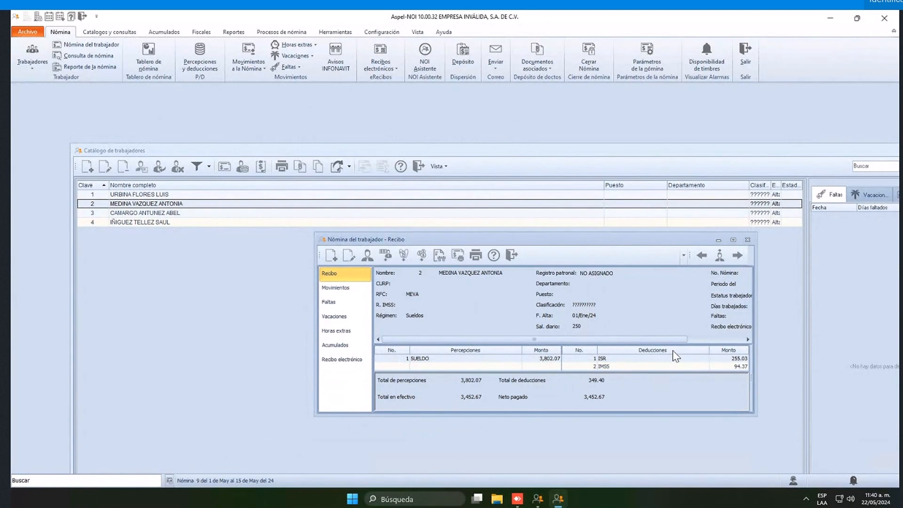
{"action": "left_click", "coordinate": [747, 239]}
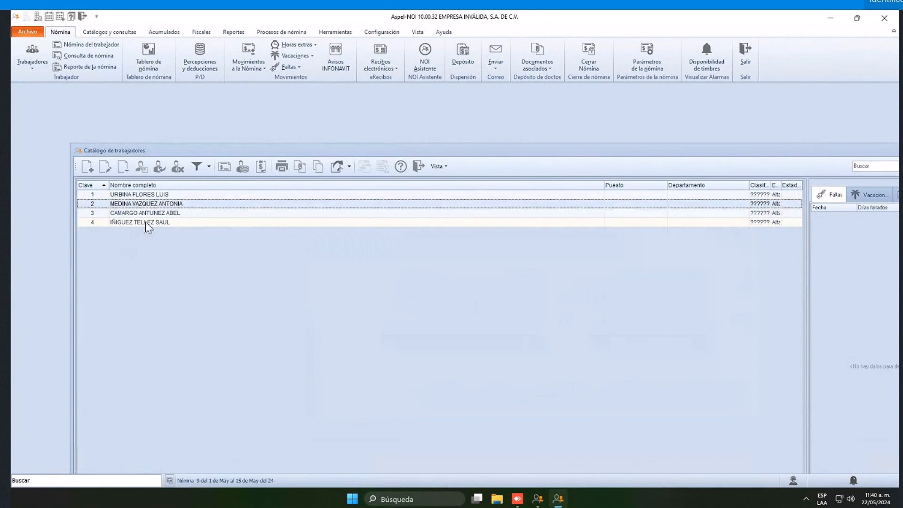
- Review worker 4's perceptions and deductions in an enlarged receipt window, and close it, the catalogue and worker 2's remaining receipt
{"action": "left_click", "coordinate": [144, 225]}
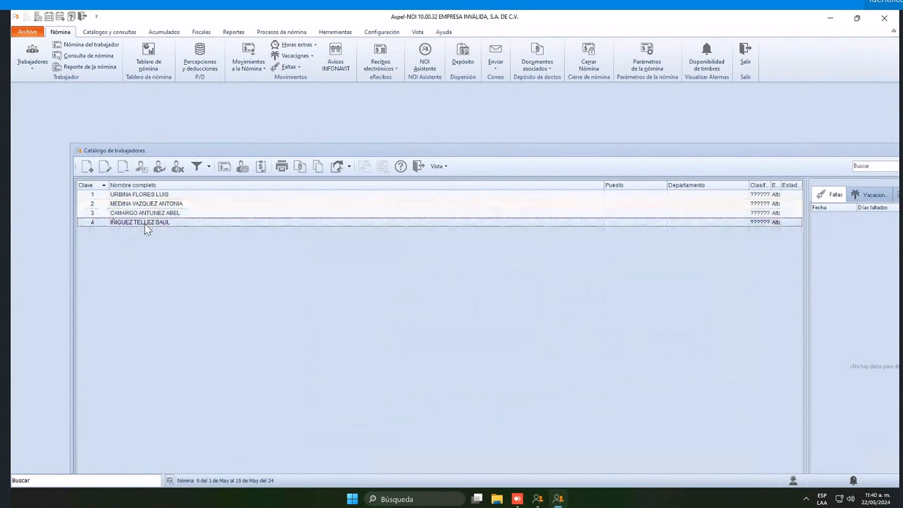
{"action": "left_click", "coordinate": [224, 166]}
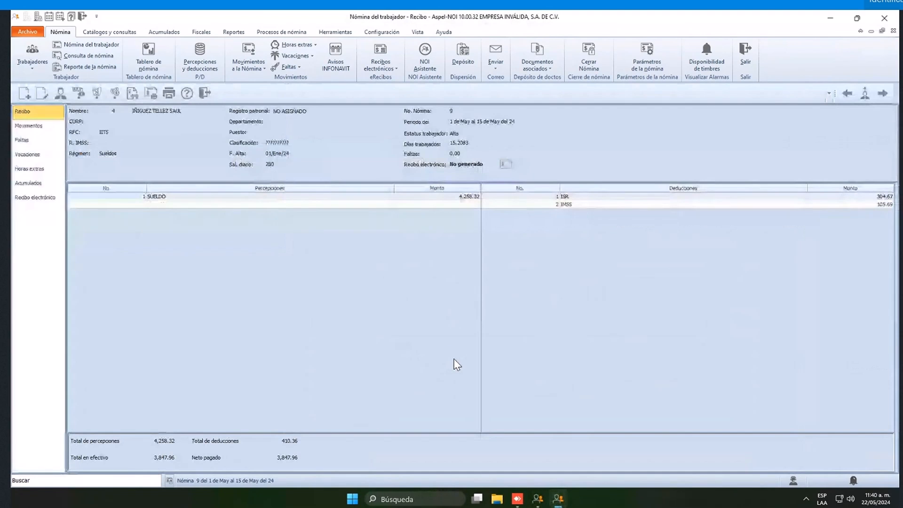
{"action": "left_click", "coordinate": [882, 31]}
{"action": "left_click_drag", "start_coordinate": [595, 329], "coordinate": [715, 329]}
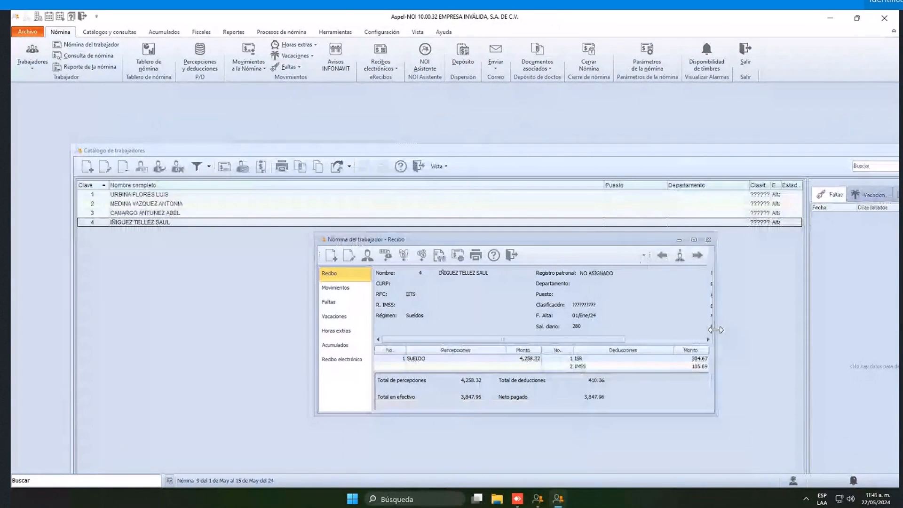
{"action": "left_click_drag", "start_coordinate": [556, 417], "coordinate": [556, 449]}
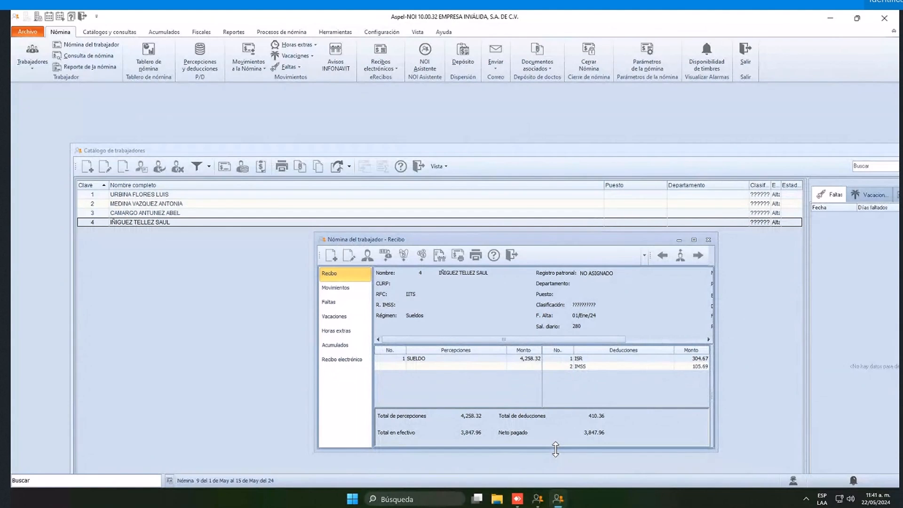
{"action": "left_click", "coordinate": [708, 239]}
{"action": "left_click", "coordinate": [419, 167]}
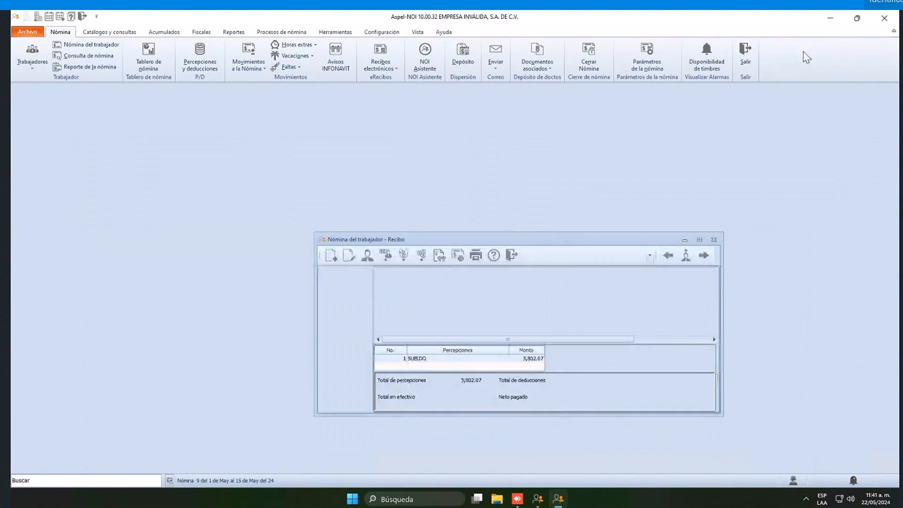
{"action": "left_click", "coordinate": [713, 239]}
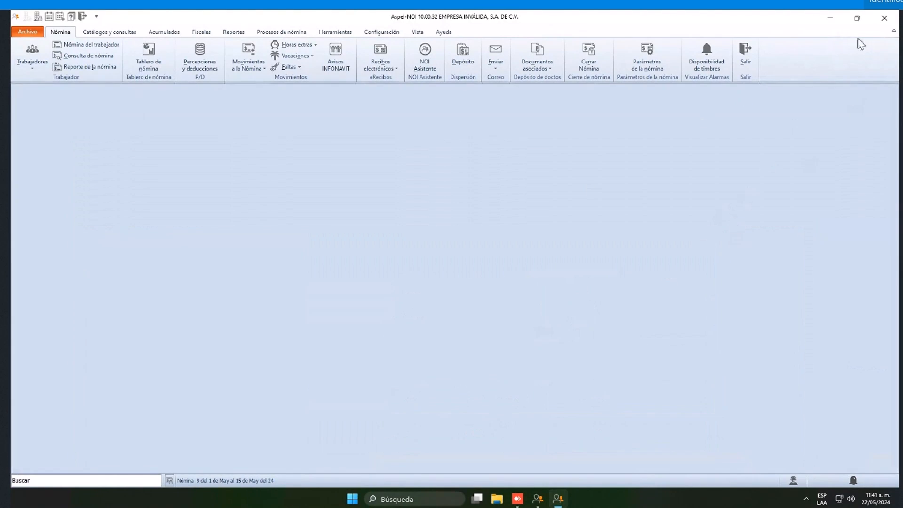
- Switch the period administrator to the EJEMPLOS database and open the 15/05/2024 payroll
{"action": "left_click", "coordinate": [832, 18]}
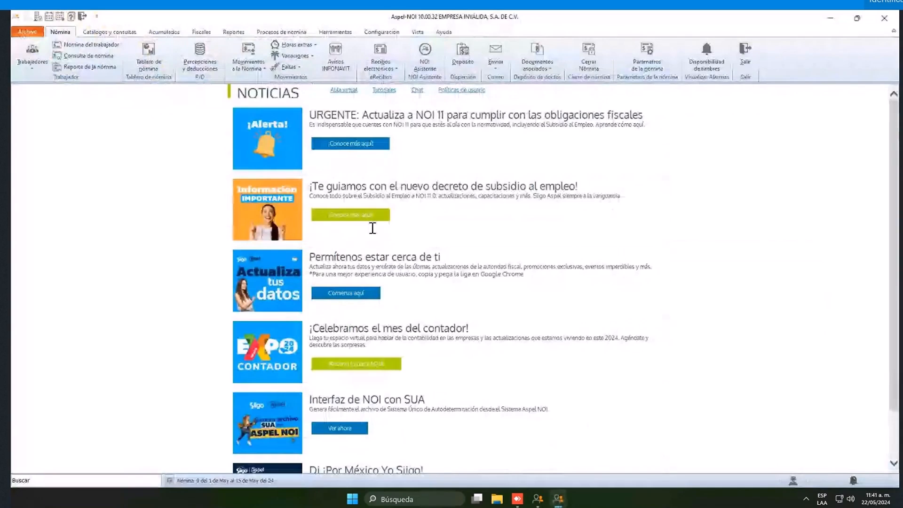
{"action": "left_click", "coordinate": [49, 17]}
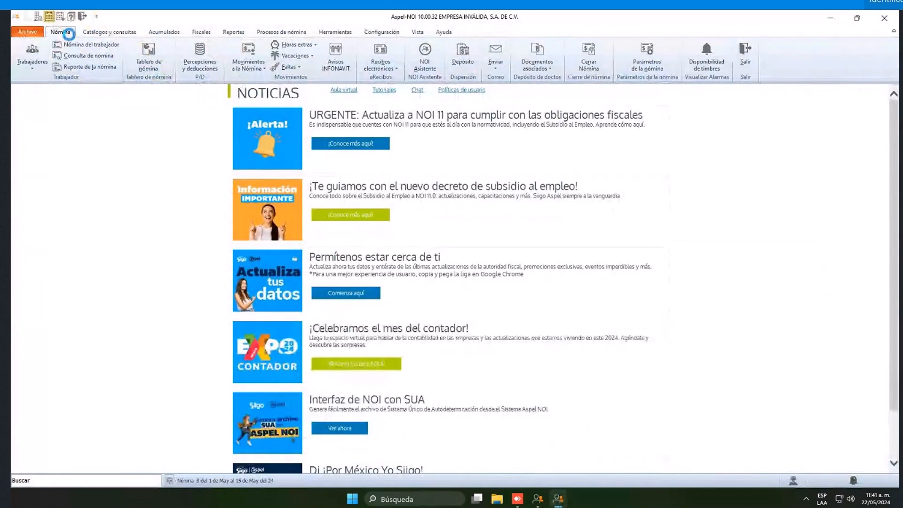
{"action": "left_click", "coordinate": [455, 168]}
{"action": "left_click", "coordinate": [500, 230]}
{"action": "left_click", "coordinate": [482, 237]}
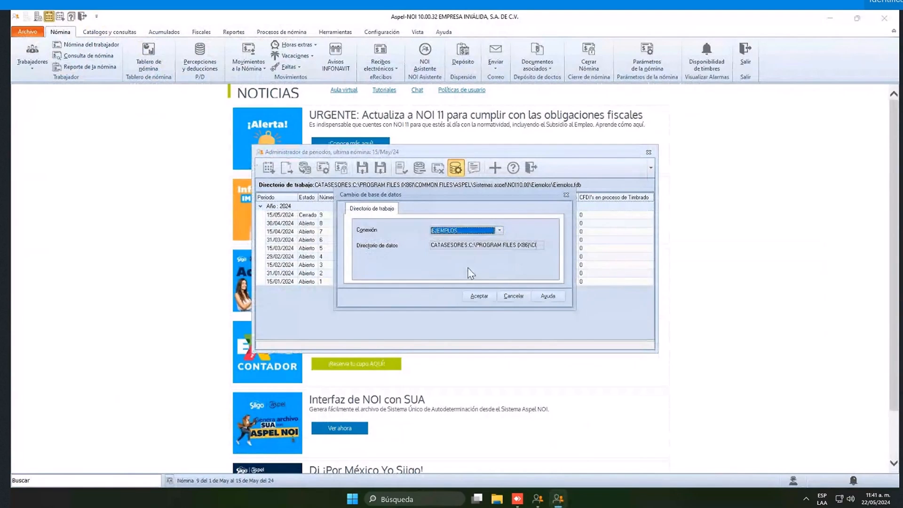
{"action": "left_click", "coordinate": [472, 296]}
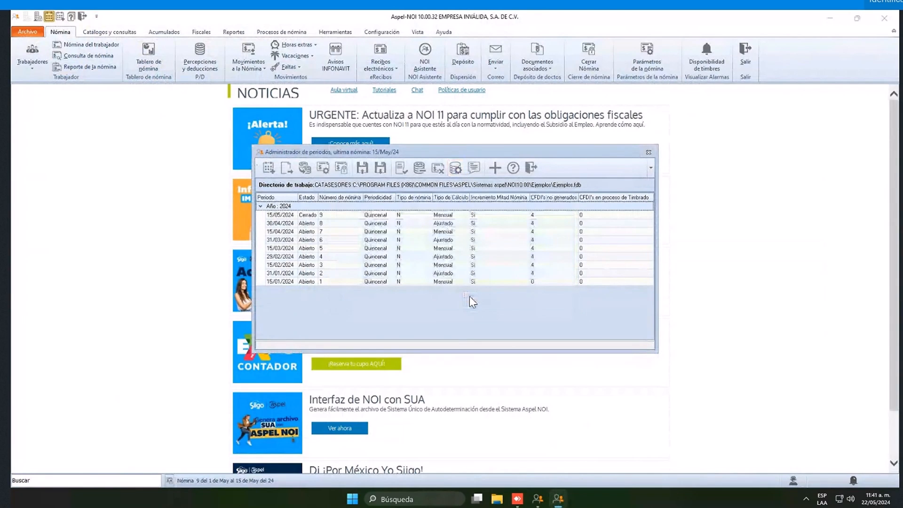
{"action": "double_click", "coordinate": [286, 215]}
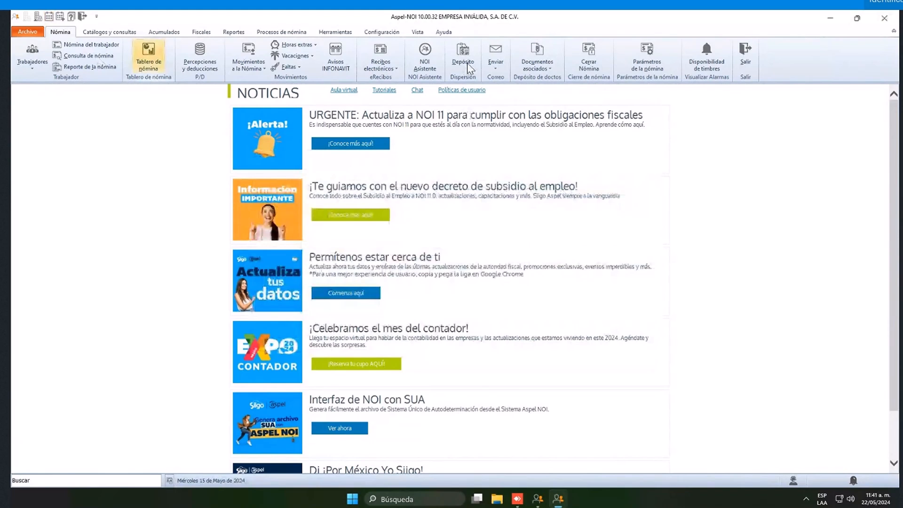
- Check the Con devolución and Sin devolución subsidy options in the 15/05/2024 payroll parameters, and close them without saving
{"action": "left_click", "coordinate": [647, 57]}
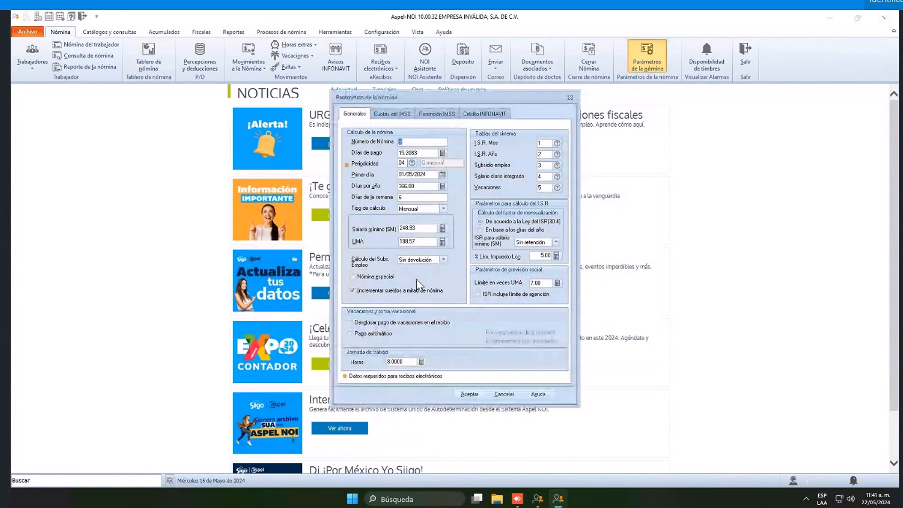
{"action": "left_click", "coordinate": [425, 259]}
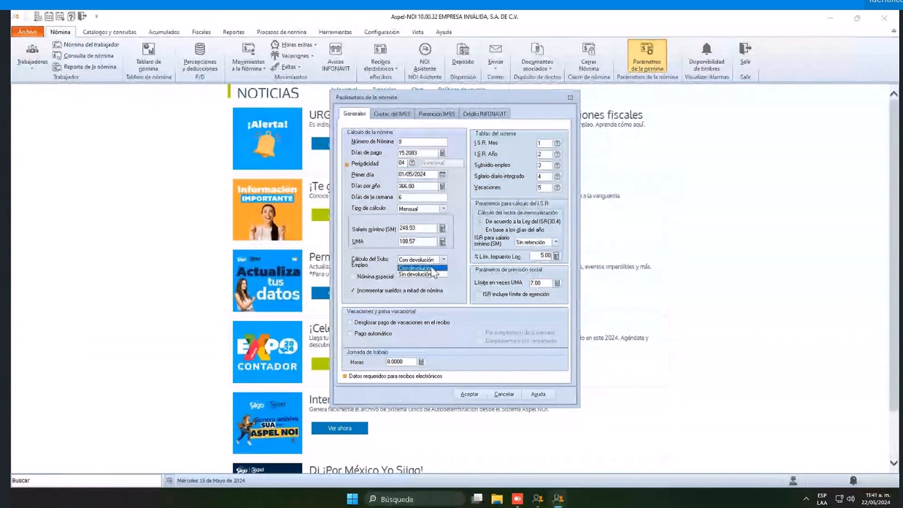
{"action": "left_click", "coordinate": [432, 273]}
{"action": "left_click", "coordinate": [501, 394]}
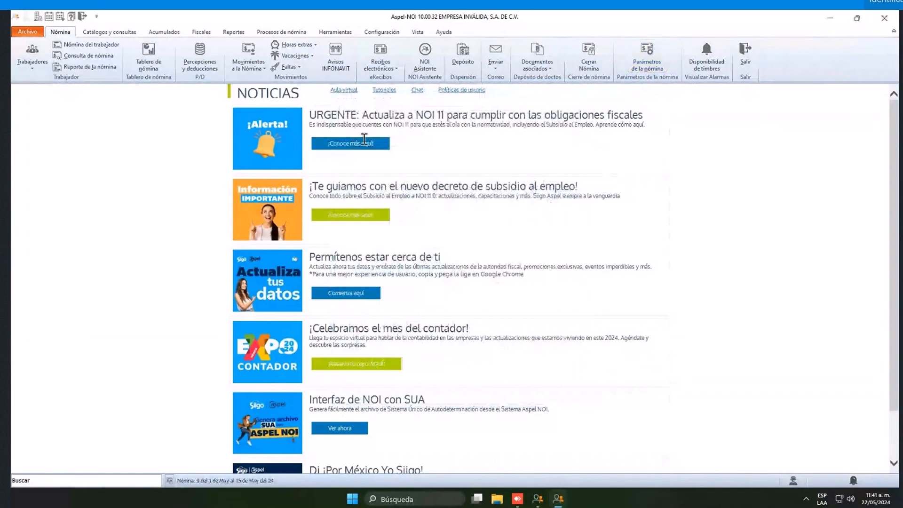
- Create the next payroll period dated 31/05/2024, authorize it with the user password, and switch to it
{"action": "left_click", "coordinate": [334, 35]}
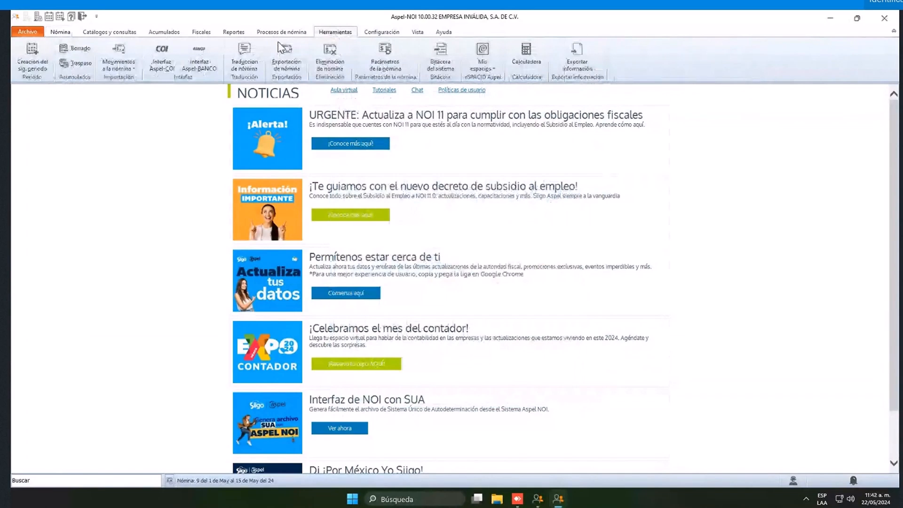
{"action": "left_click", "coordinate": [41, 56]}
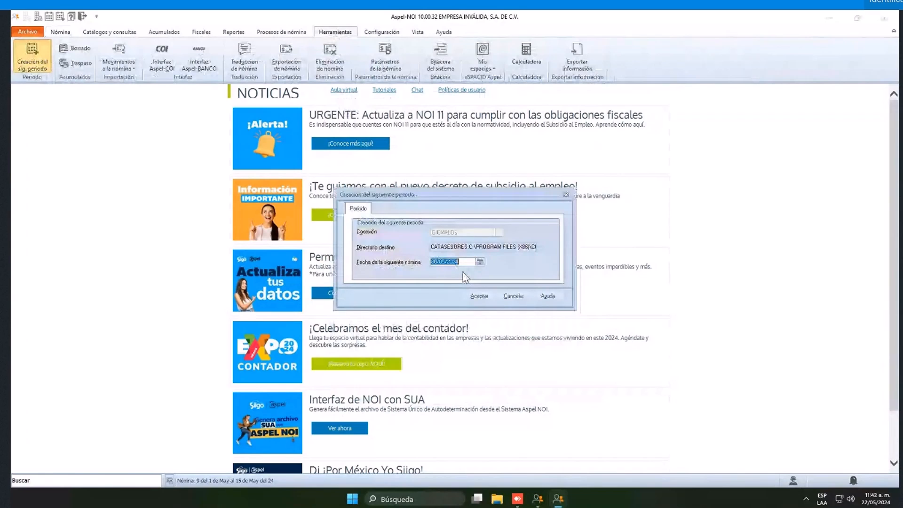
{"action": "type", "text": "31/05/2024"}
{"action": "left_click", "coordinate": [481, 294]}
{"action": "type", "text": "******"}
{"action": "key", "text": "Return"}
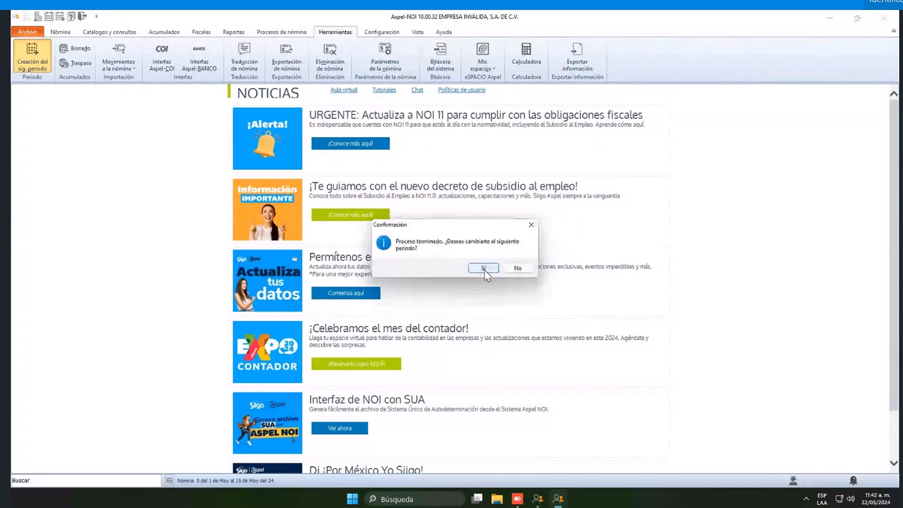
{"action": "left_click", "coordinate": [483, 268]}
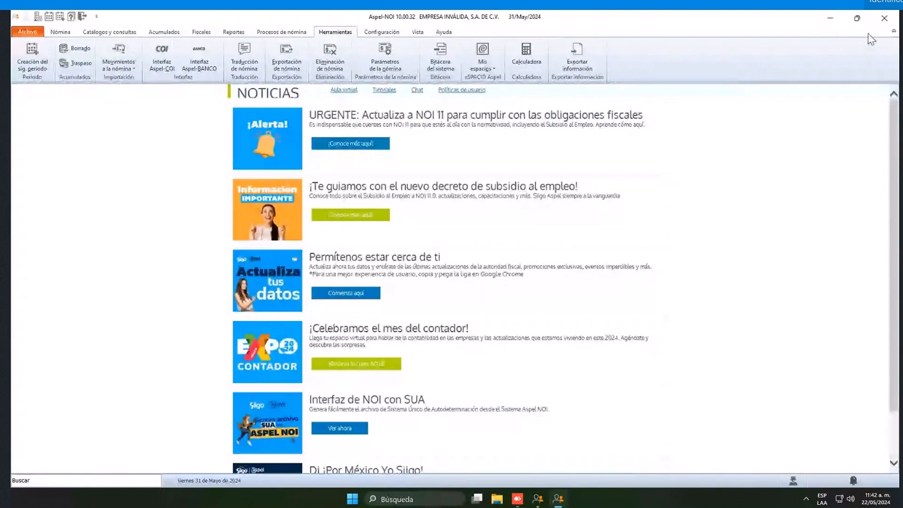
- Switch to Aspel NOI 11, open the 15/05/2024 payroll of the EJEMPLOS database, and cancel out of its payroll parameters
{"action": "left_click", "coordinate": [834, 21]}
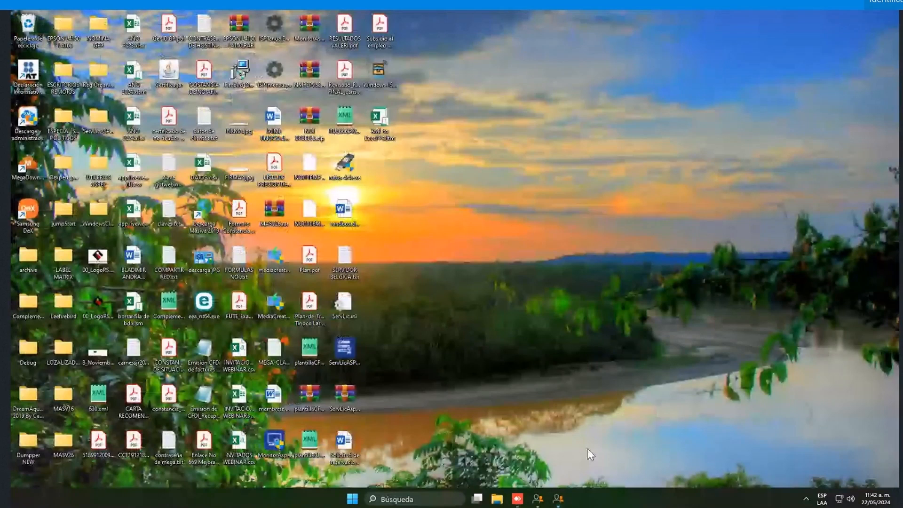
{"action": "mouse_move", "coordinate": [564, 504]}
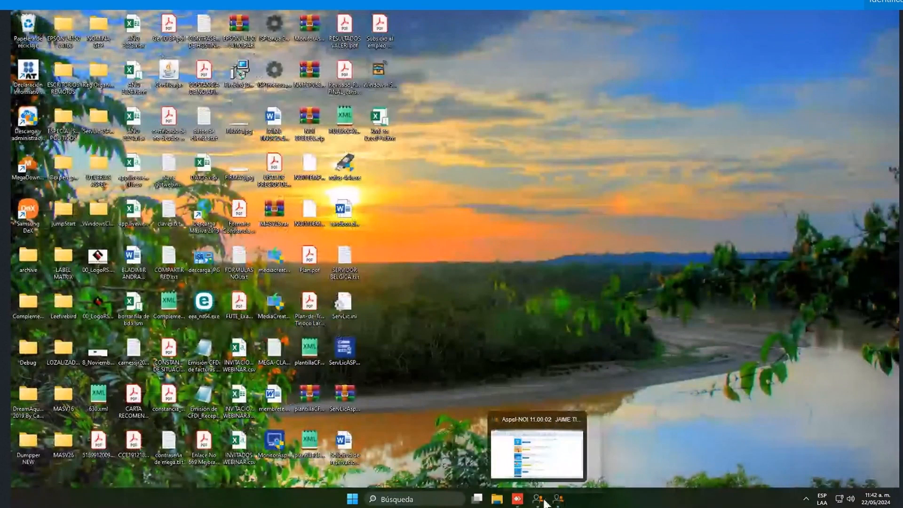
{"action": "left_click", "coordinate": [545, 502]}
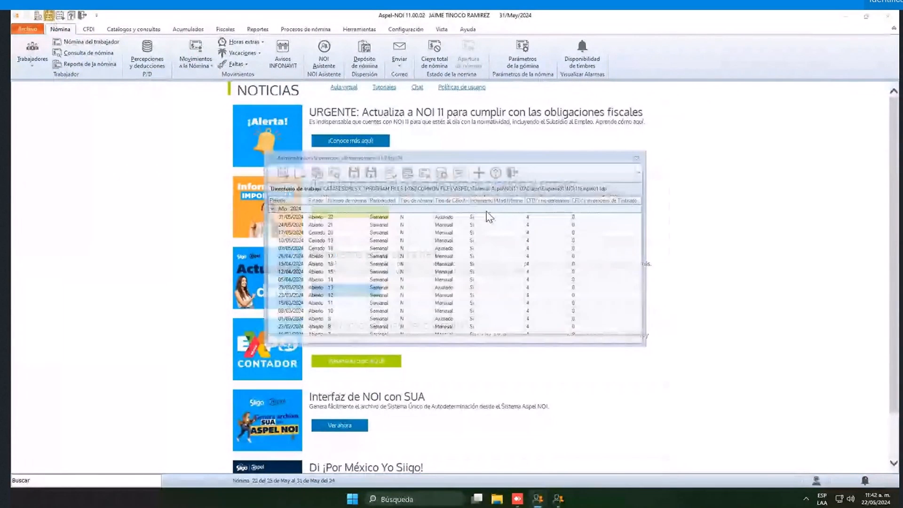
{"action": "left_click", "coordinate": [441, 168]}
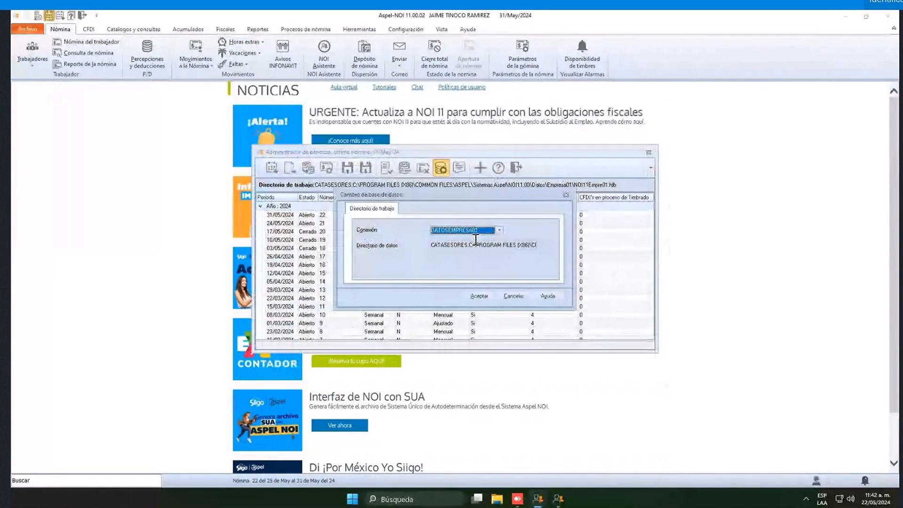
{"action": "left_click", "coordinate": [499, 230]}
{"action": "left_click", "coordinate": [458, 238]}
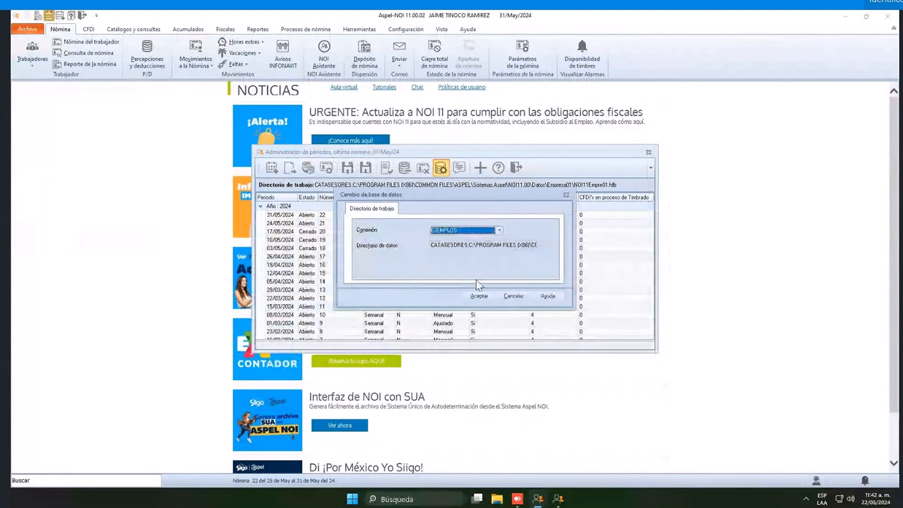
{"action": "left_click", "coordinate": [479, 296]}
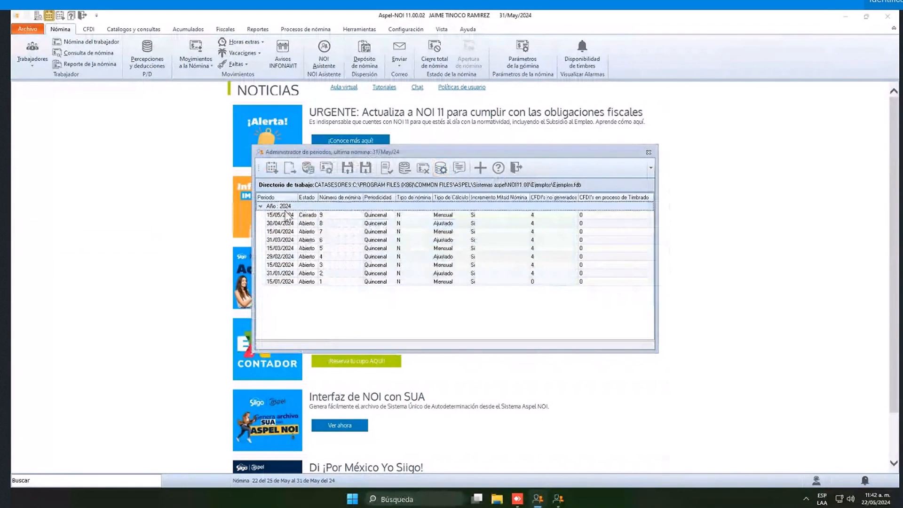
{"action": "double_click", "coordinate": [282, 215]}
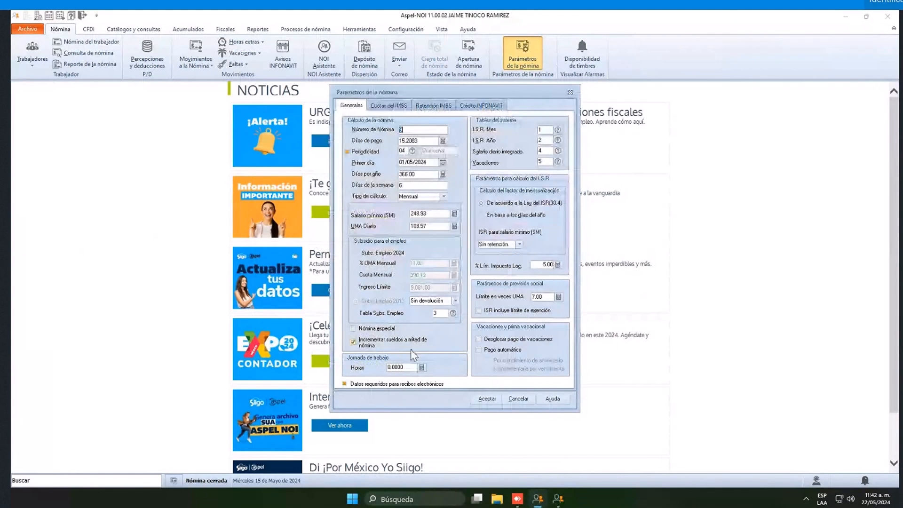
{"action": "left_click", "coordinate": [517, 400]}
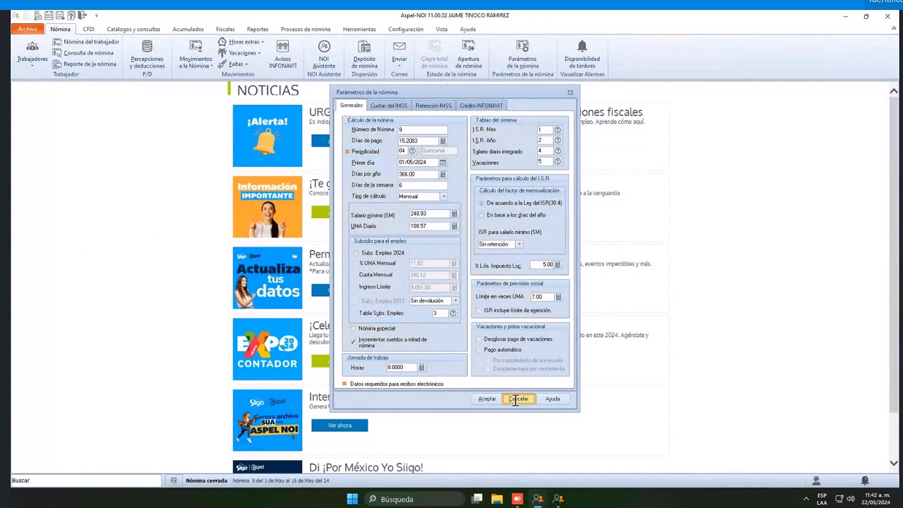
- Create and switch to the 31/05/2024 period using the user password, accepting the subsidy notice and closing the workers catalogue
{"action": "left_click", "coordinate": [358, 30]}
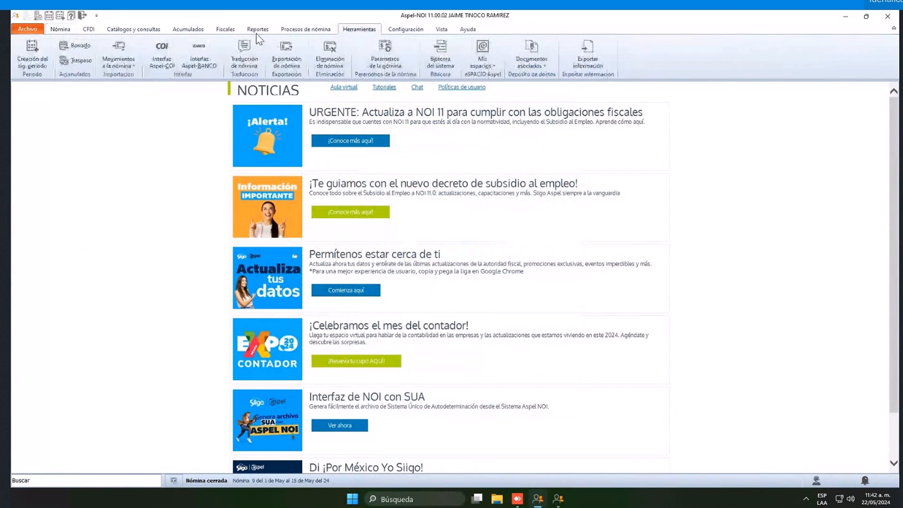
{"action": "left_click", "coordinate": [32, 54]}
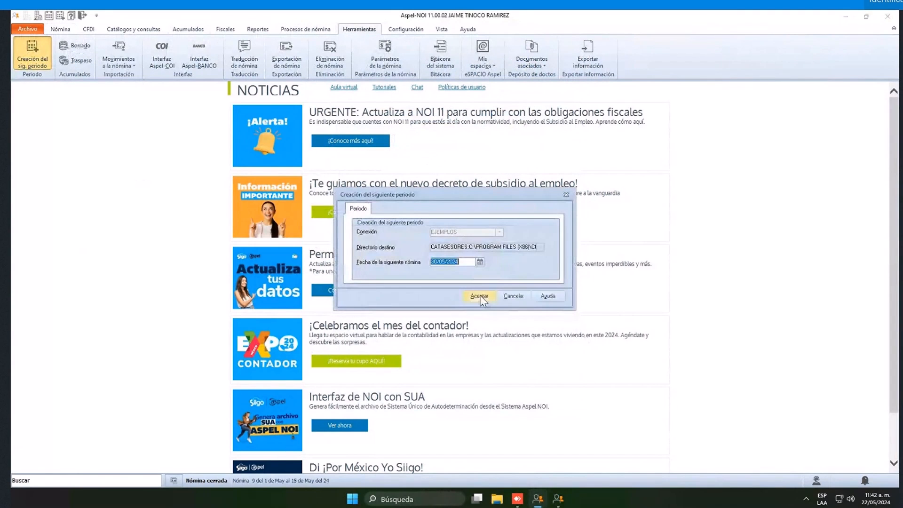
{"action": "type", "text": "31/05/24"}
{"action": "left_click", "coordinate": [480, 295]}
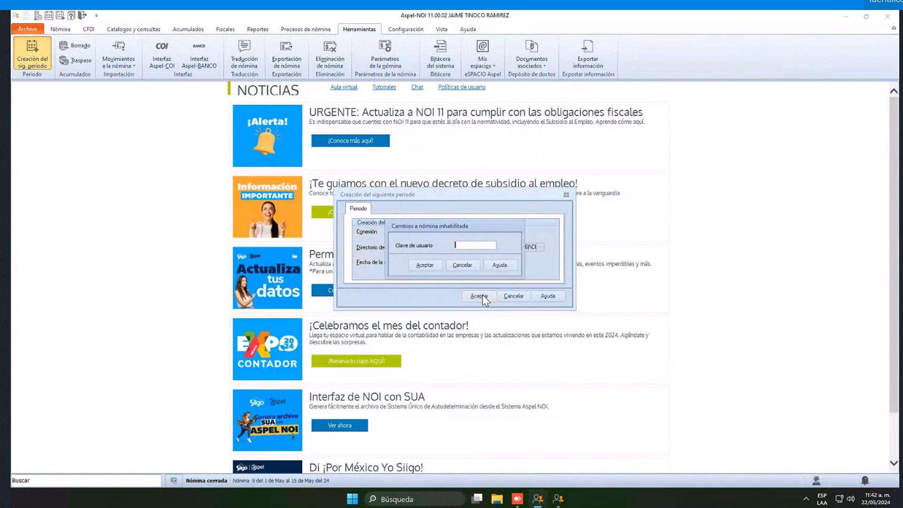
{"action": "type", "text": "******"}
{"action": "key", "text": "Return"}
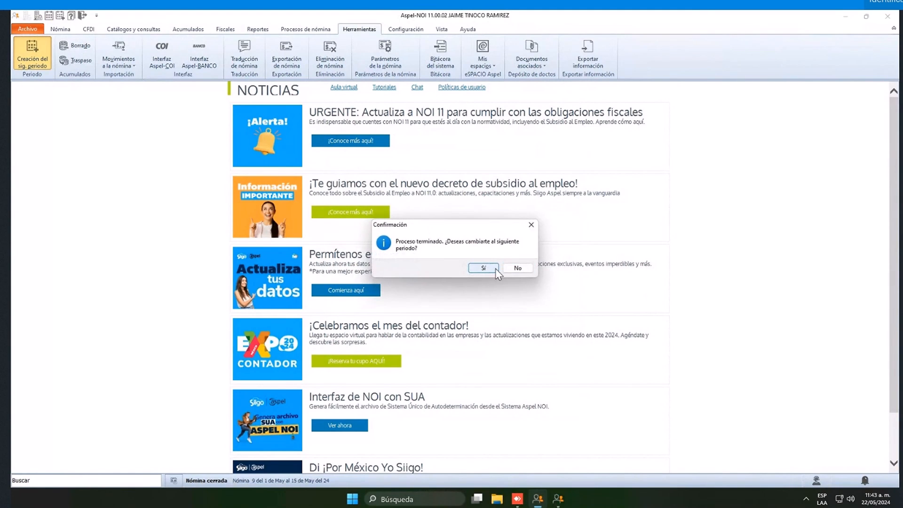
{"action": "left_click", "coordinate": [465, 266]}
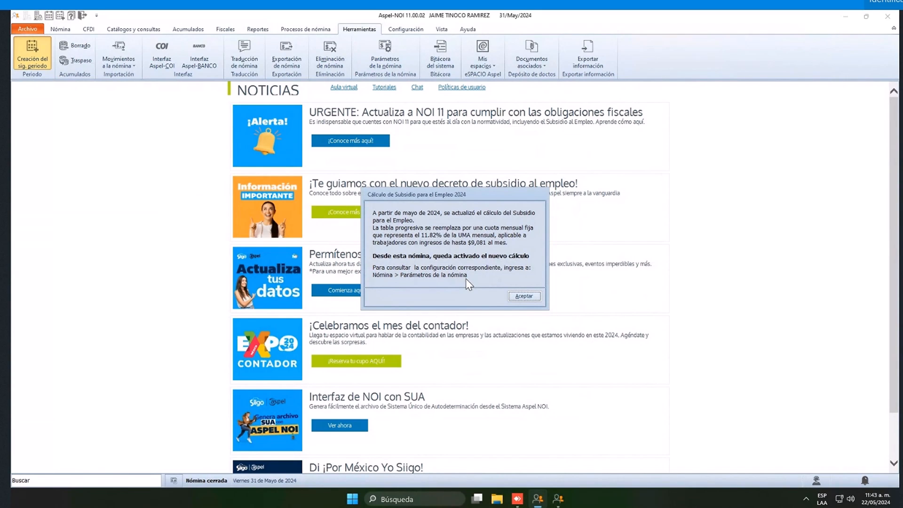
{"action": "left_click", "coordinate": [523, 296]}
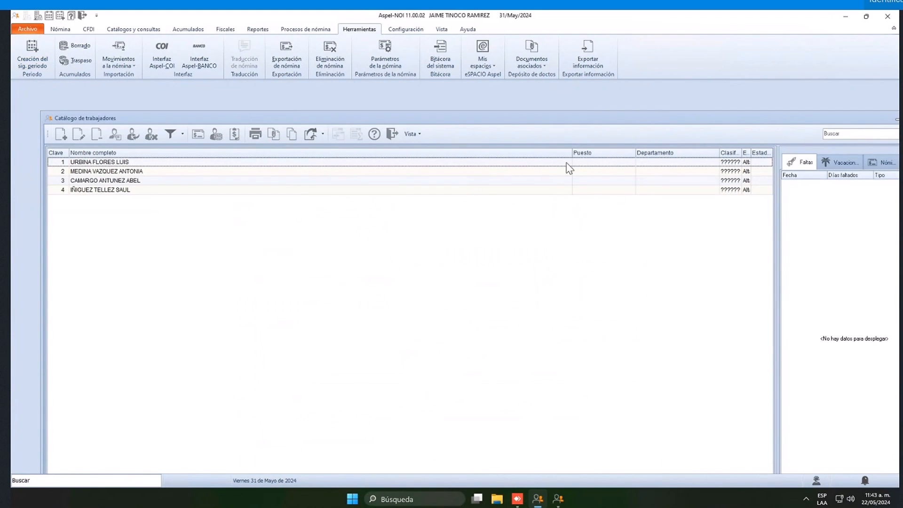
{"action": "left_click", "coordinate": [390, 134]}
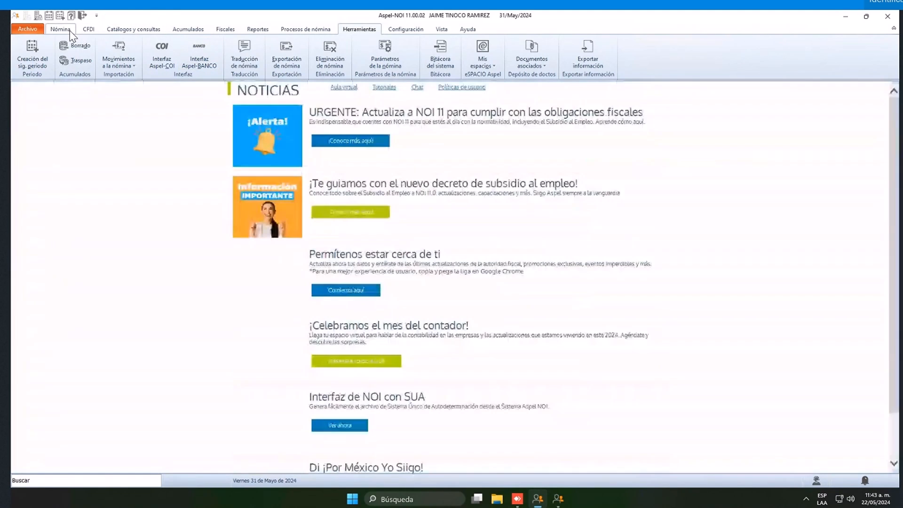
- Review the Subs. Empleo 2024 percentage, monthly quota and income limit in the payroll parameters, and accept them
{"action": "left_click", "coordinate": [69, 30]}
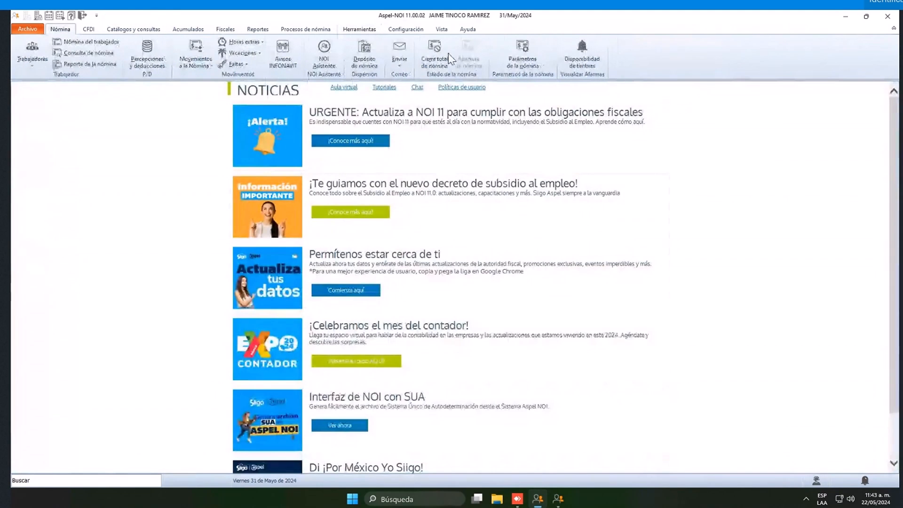
{"action": "left_click", "coordinate": [523, 53]}
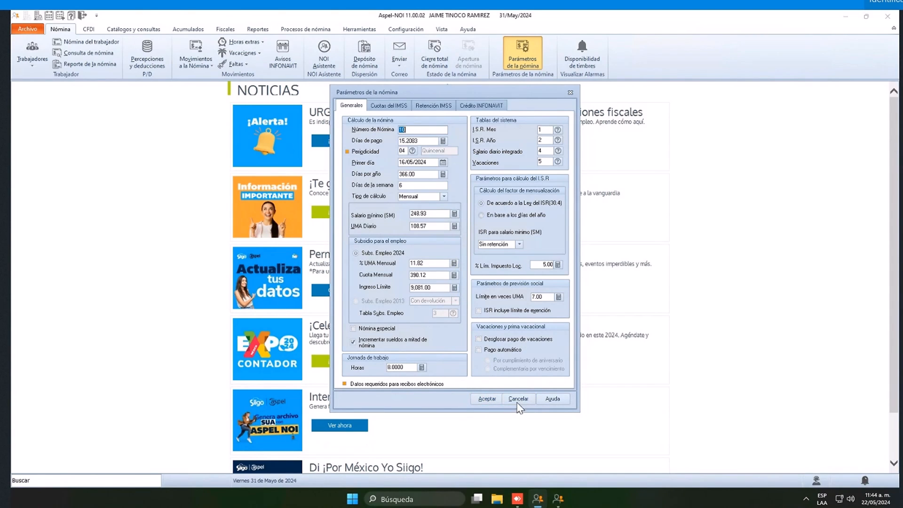
{"action": "left_click", "coordinate": [487, 399]}
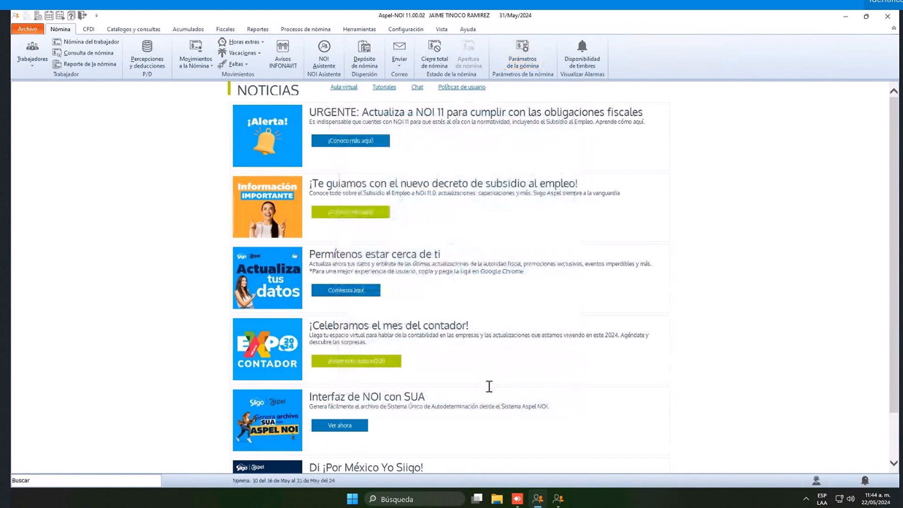
- Review the receipts of workers 1 and 2 and worker 2's ISR calculation, and close the receipt and workers catalogue
{"action": "left_click", "coordinate": [45, 48]}
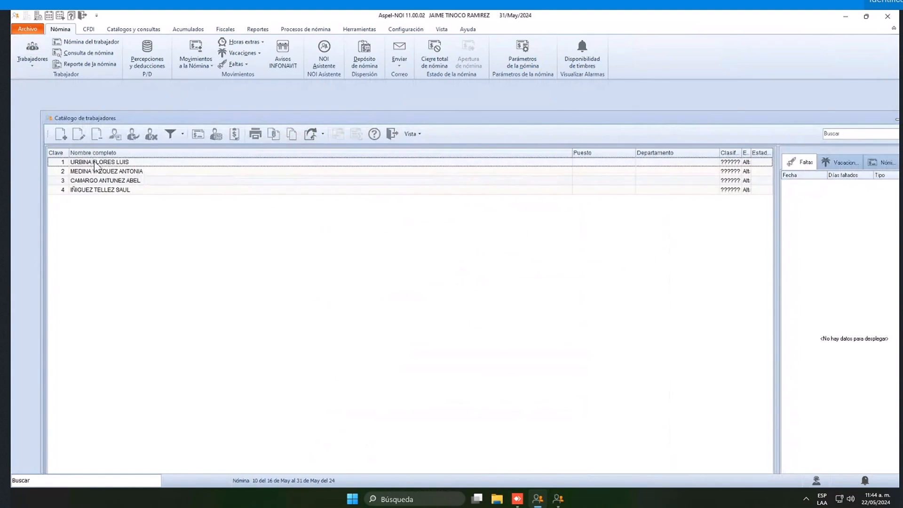
{"action": "left_click", "coordinate": [92, 162]}
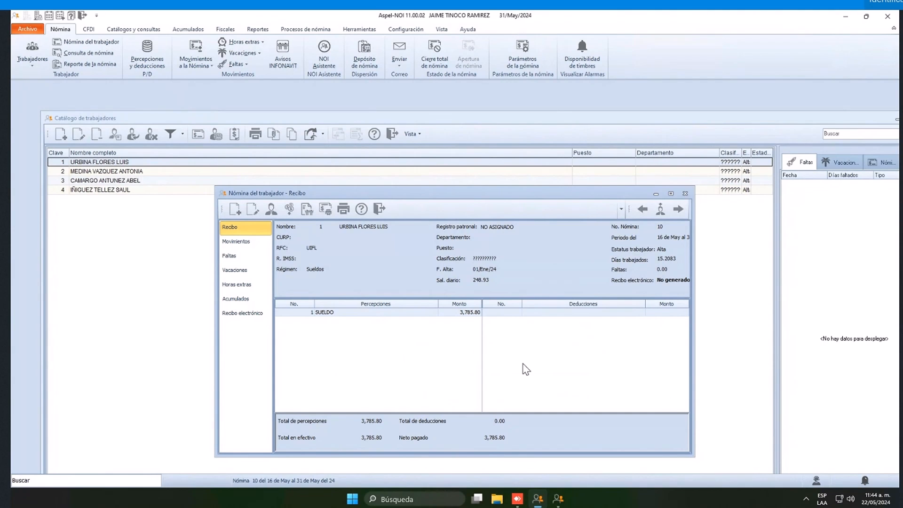
{"action": "left_click", "coordinate": [678, 210]}
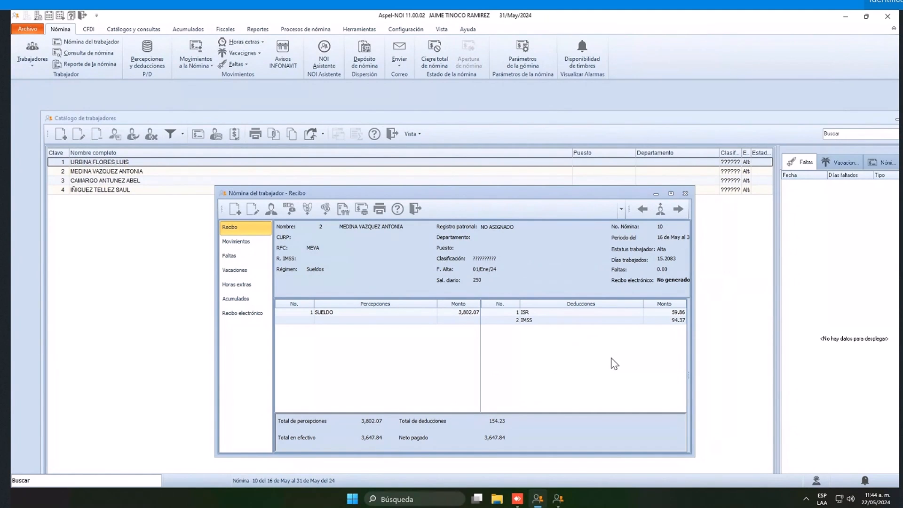
{"action": "left_click", "coordinate": [290, 210]}
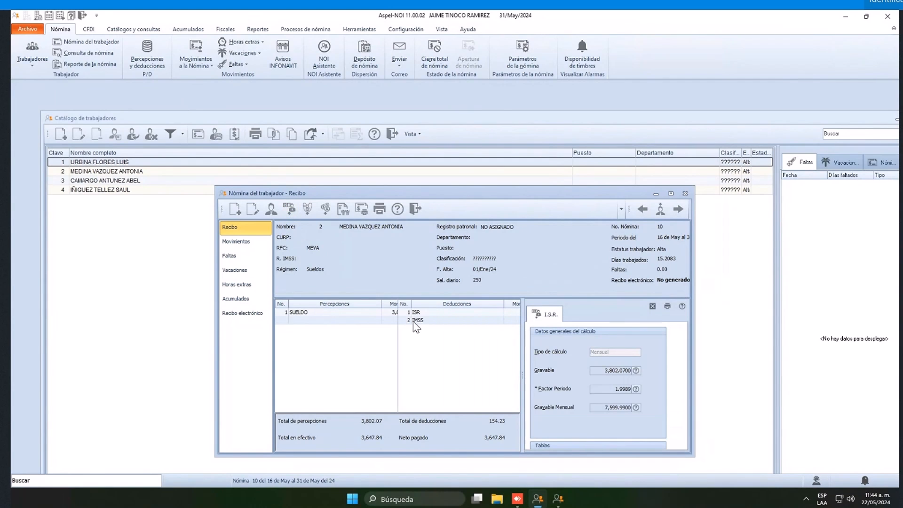
{"action": "left_click", "coordinate": [685, 193]}
{"action": "left_click", "coordinate": [392, 134]}
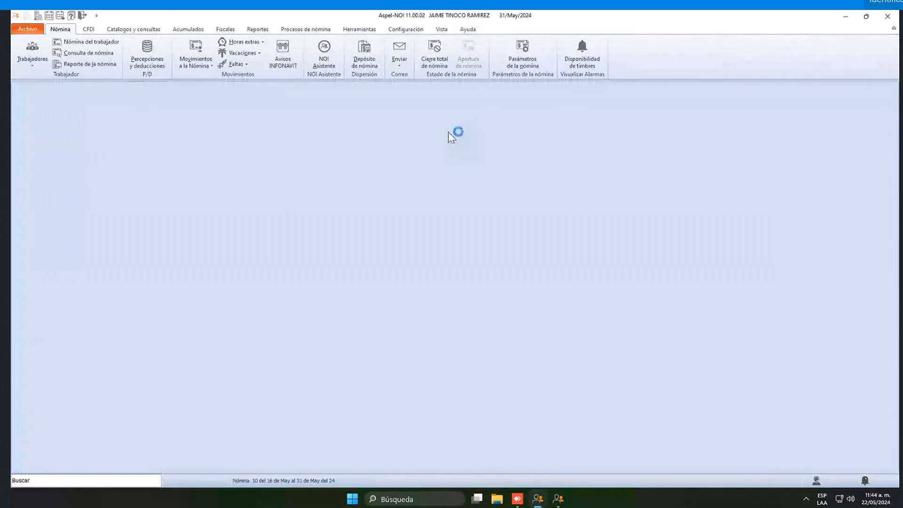
- Set the Tipo de cálculo to Ajustado in the 31/05/2024 payroll parameters and accept them
{"action": "left_click", "coordinate": [517, 52]}
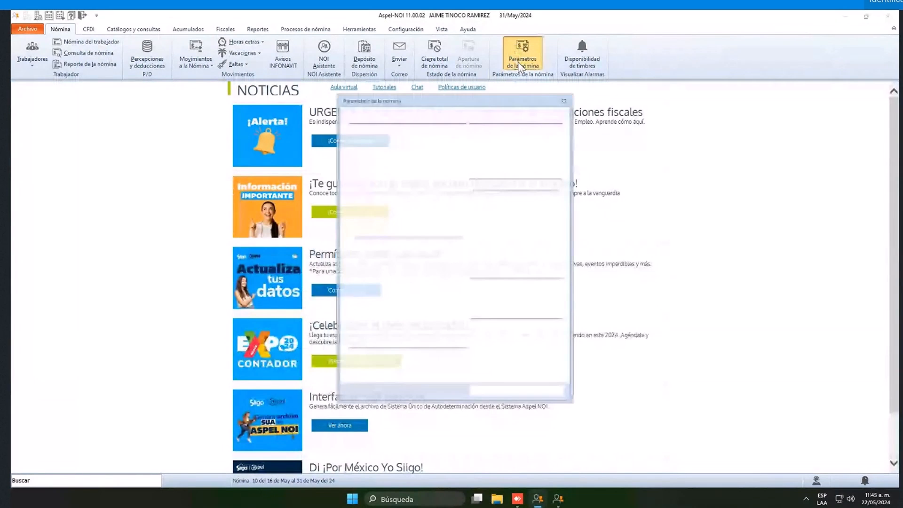
{"action": "left_click", "coordinate": [443, 199]}
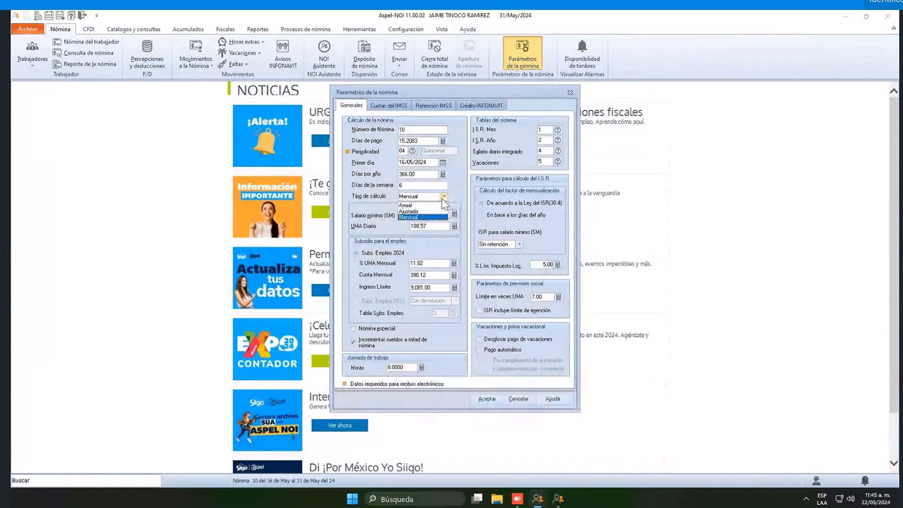
{"action": "left_click", "coordinate": [413, 209]}
{"action": "left_click", "coordinate": [478, 398]}
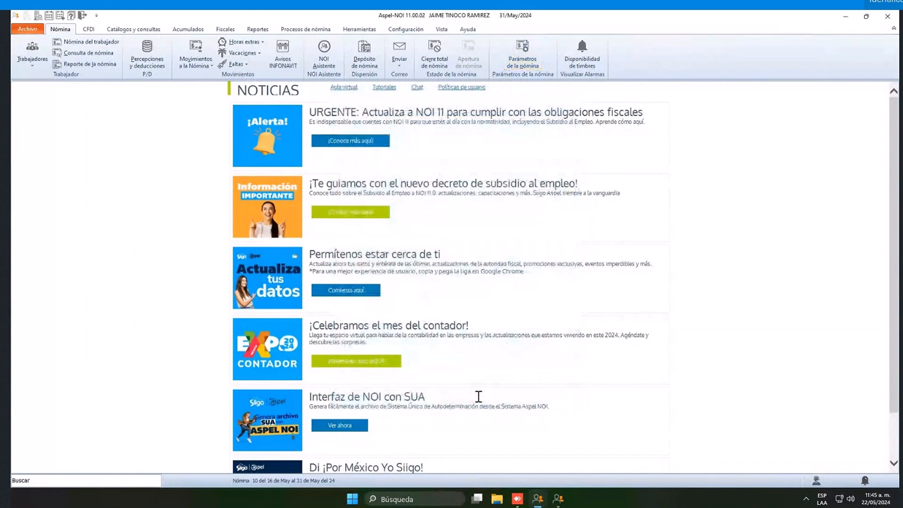
- Review worker 2's receipt and the Gravable Mensual, Impuesto and Subs. E. Ajustado breakdowns of its ISR calculation, and close the calculation
{"action": "left_click", "coordinate": [40, 48]}
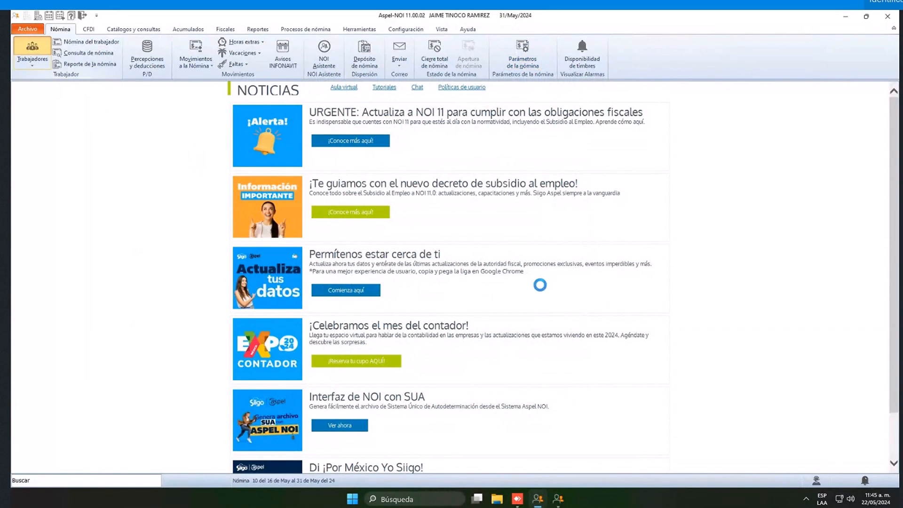
{"action": "left_click", "coordinate": [198, 141]}
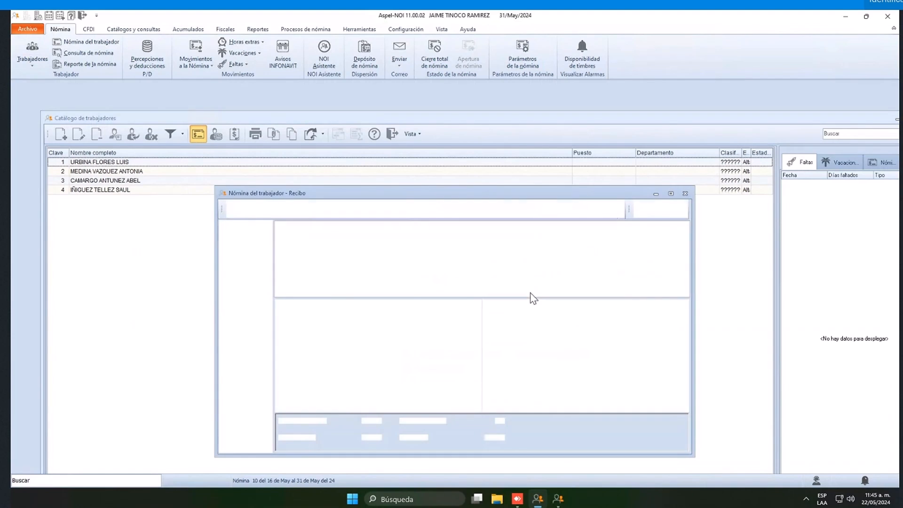
{"action": "left_click", "coordinate": [679, 210]}
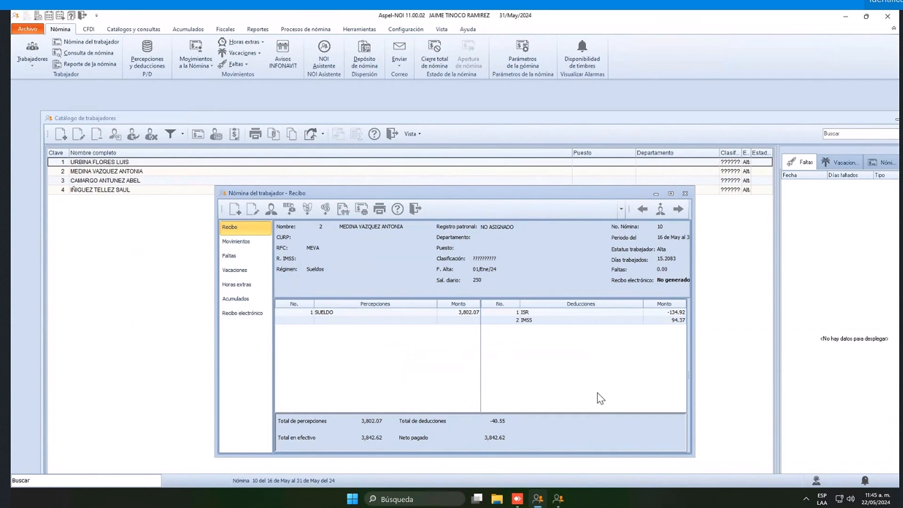
{"action": "left_click", "coordinate": [289, 208]}
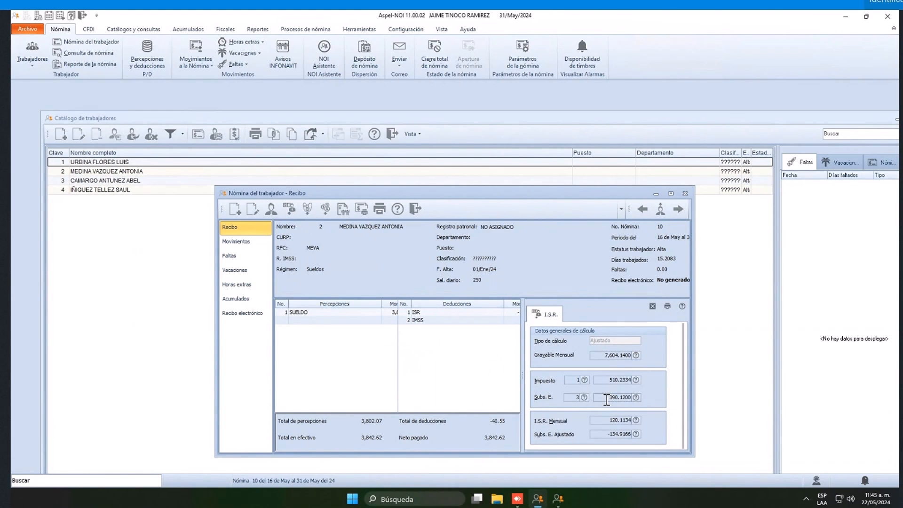
{"action": "left_click", "coordinate": [635, 355]}
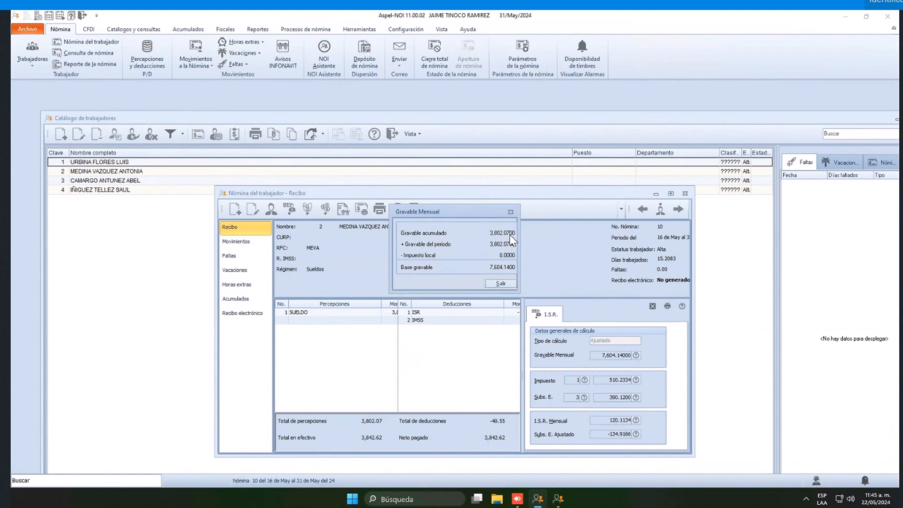
{"action": "left_click", "coordinate": [500, 283]}
{"action": "left_click", "coordinate": [637, 380]}
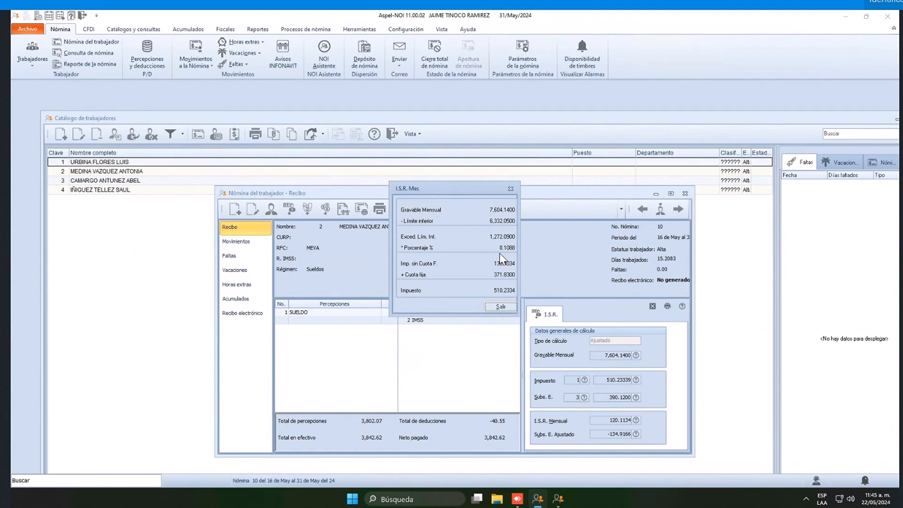
{"action": "left_click", "coordinate": [501, 306]}
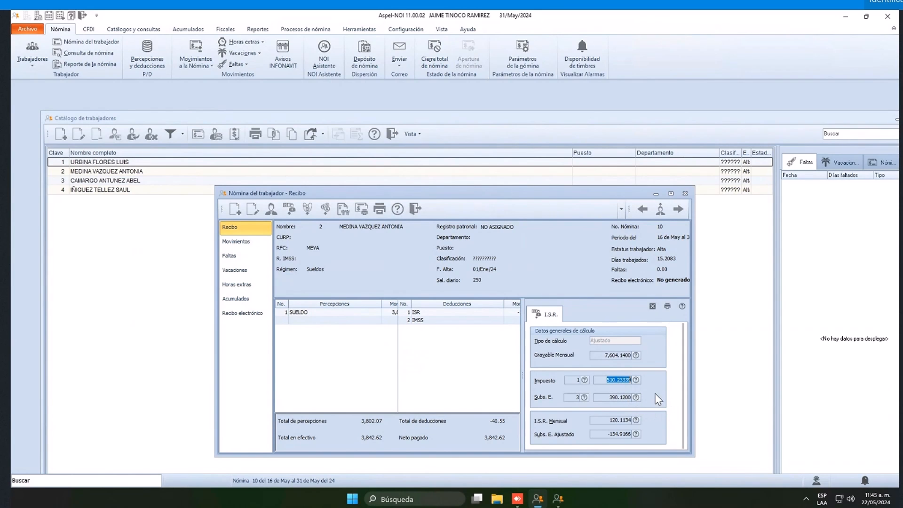
{"action": "left_click", "coordinate": [636, 434]}
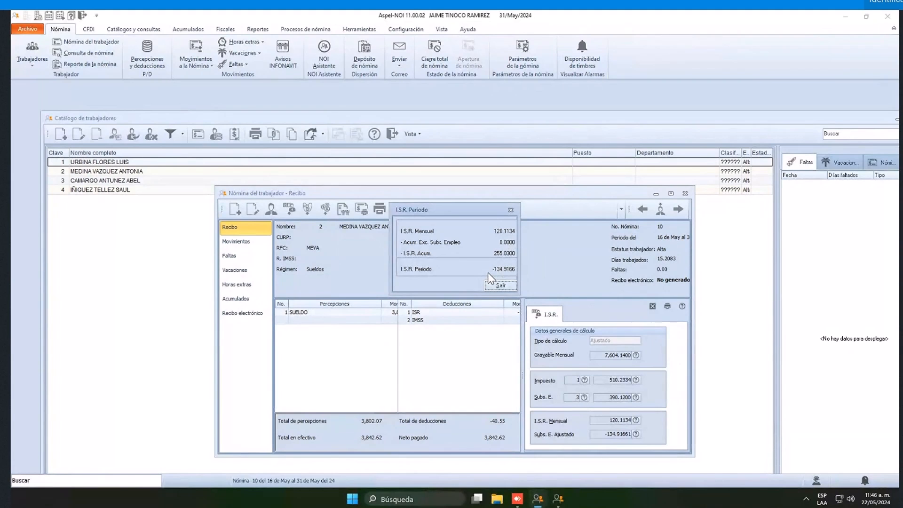
{"action": "left_click", "coordinate": [500, 284]}
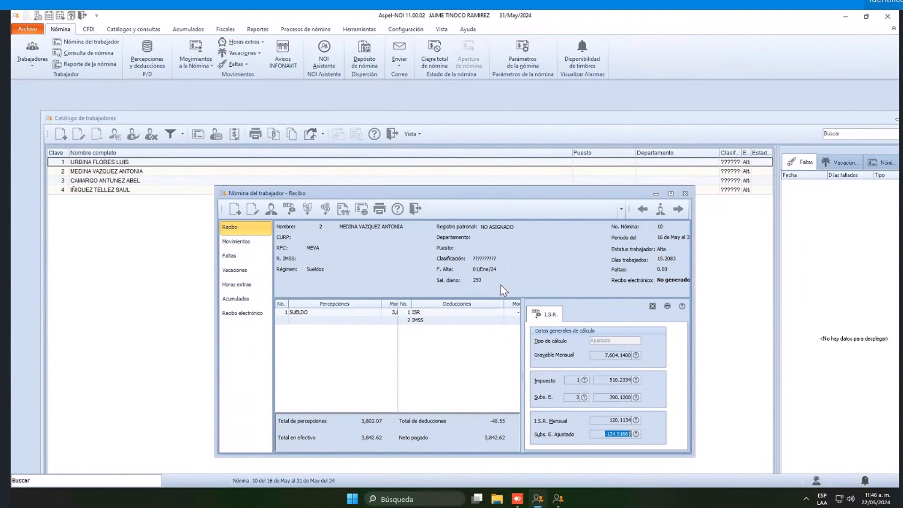
{"action": "left_click", "coordinate": [653, 306]}
- Review worker 3's receipt and its adjusted ISR calculation
{"action": "left_click", "coordinate": [678, 210]}
{"action": "left_click", "coordinate": [678, 210]}
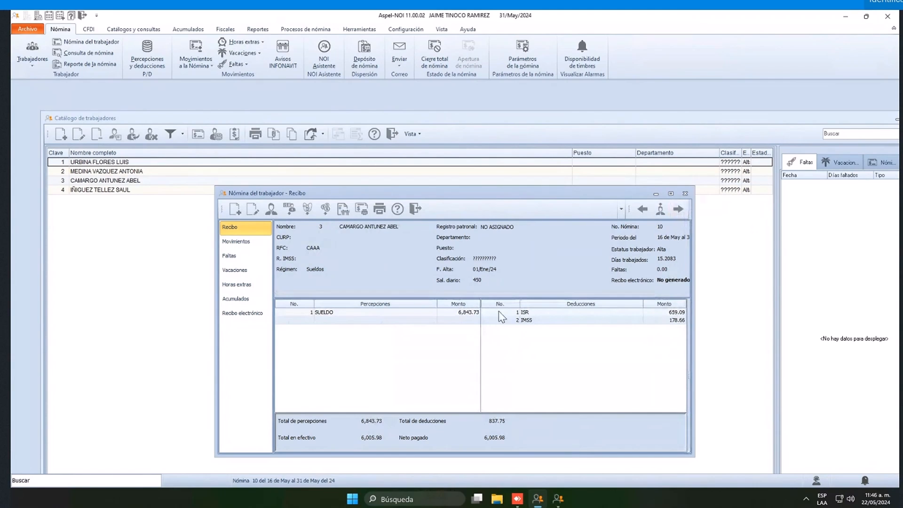
{"action": "left_click", "coordinate": [290, 208]}
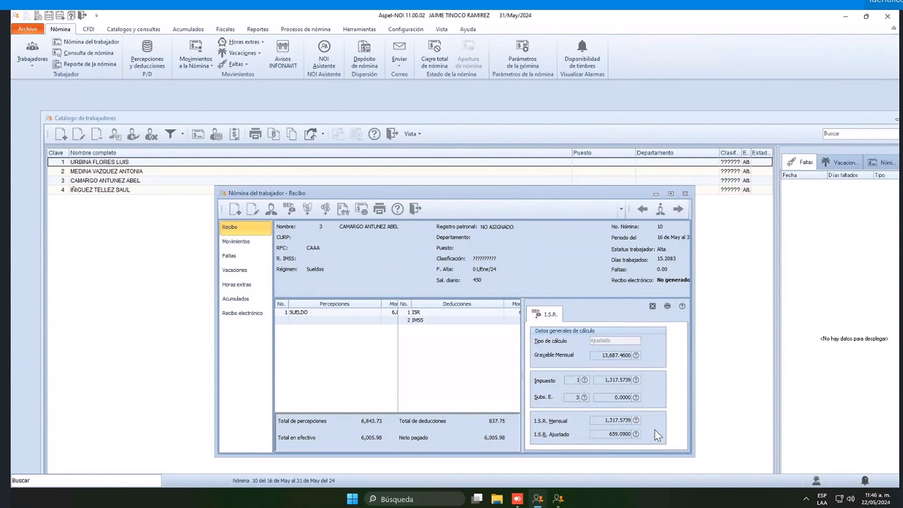
- Review worker 4's ISR calculation with its Gravable Mensual, Impuesto and Subs. E. Ajustado breakdowns, and close the receipt
{"action": "left_click", "coordinate": [678, 210]}
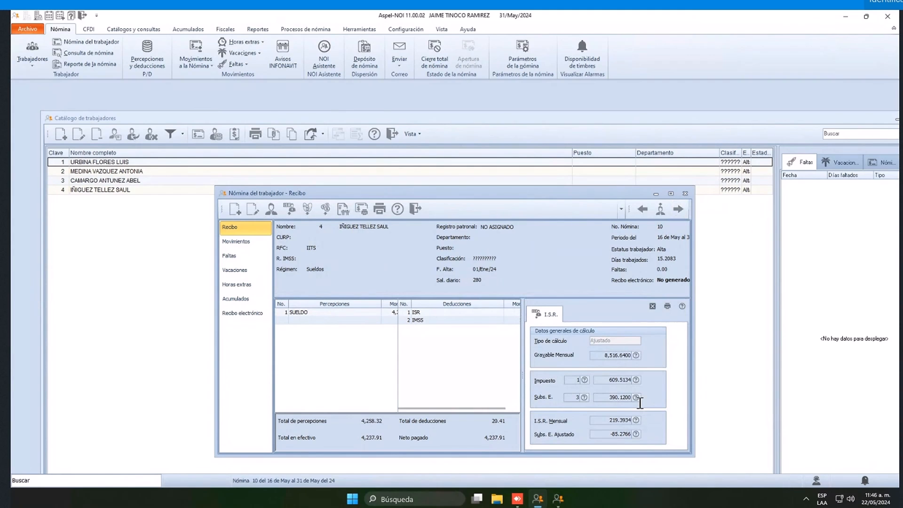
{"action": "left_click", "coordinate": [636, 355]}
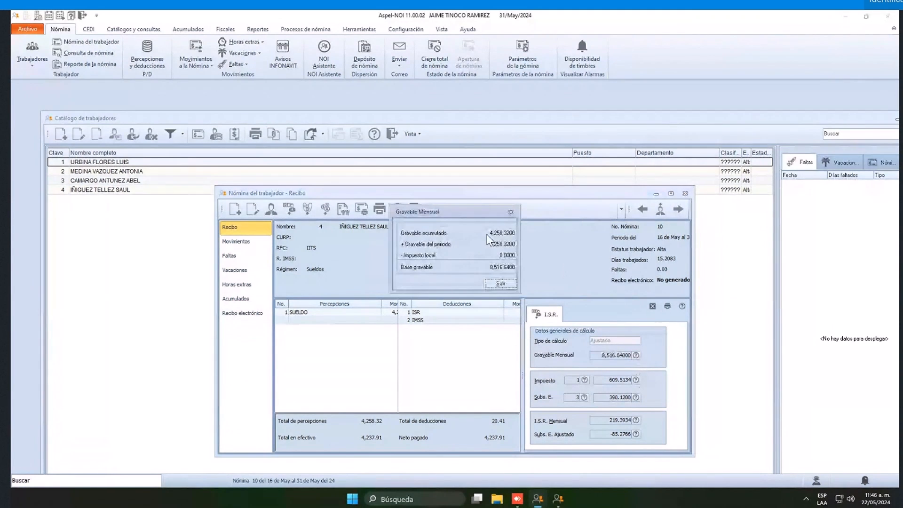
{"action": "left_click", "coordinate": [500, 286]}
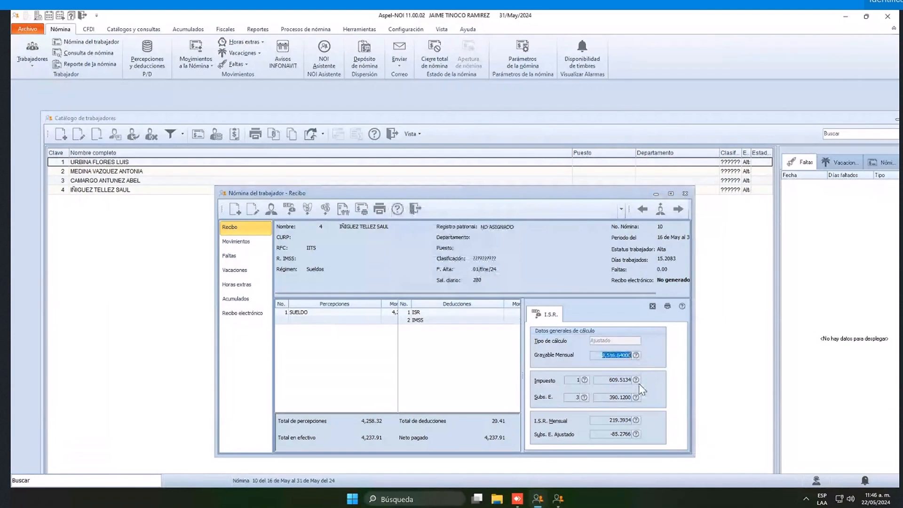
{"action": "key", "text": "Tab"}
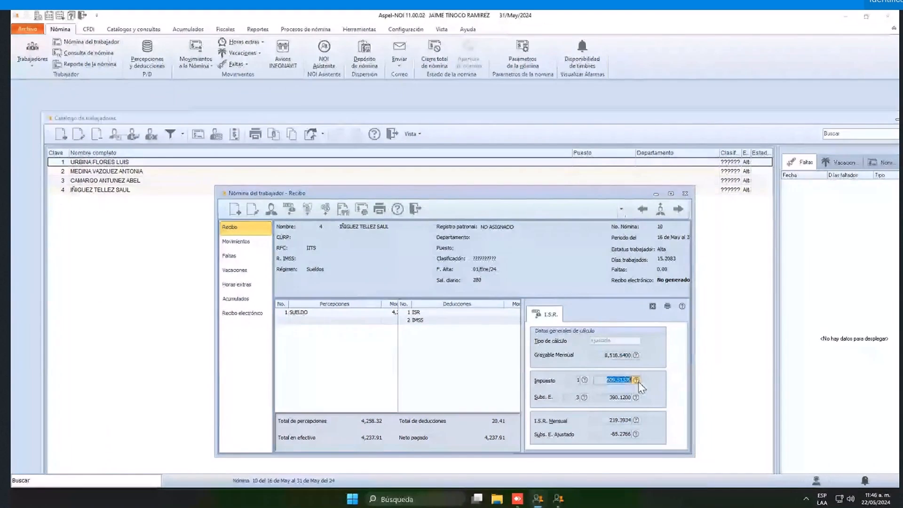
{"action": "left_click", "coordinate": [636, 381]}
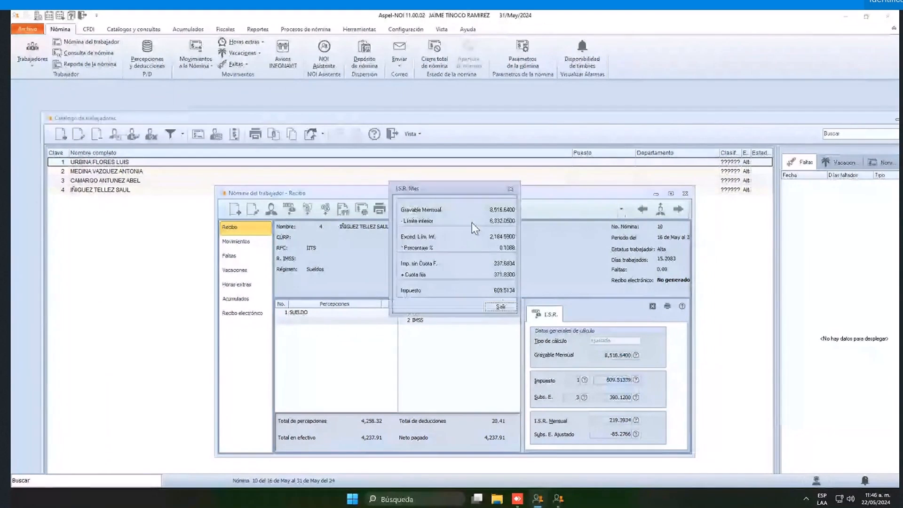
{"action": "left_click", "coordinate": [499, 306]}
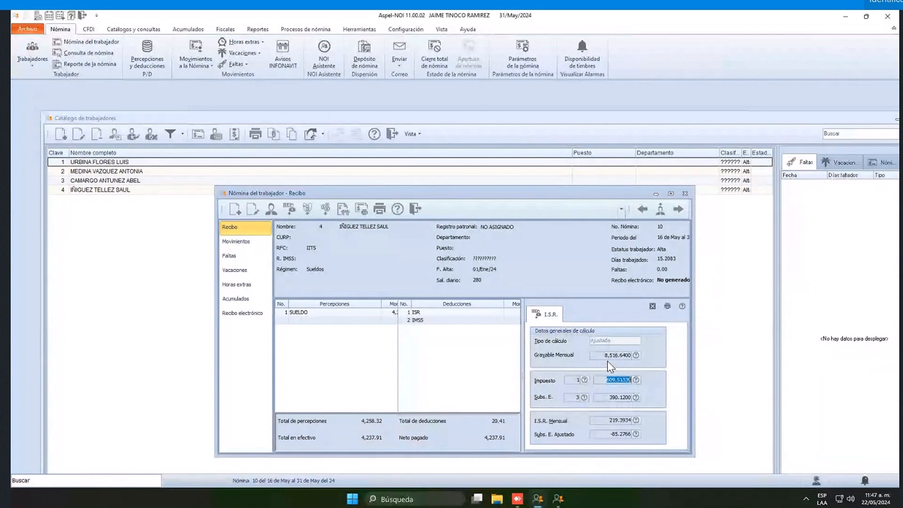
{"action": "left_click", "coordinate": [611, 396]}
{"action": "left_click", "coordinate": [636, 433]}
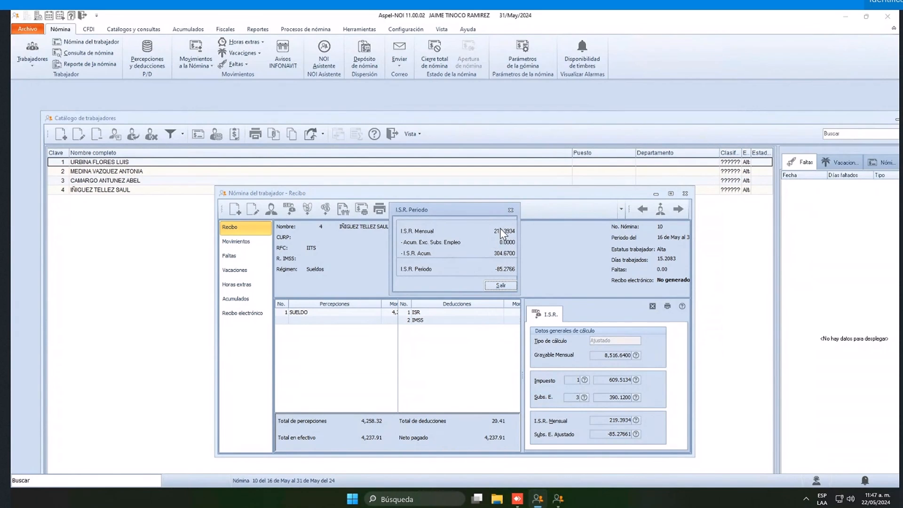
{"action": "left_click", "coordinate": [504, 290]}
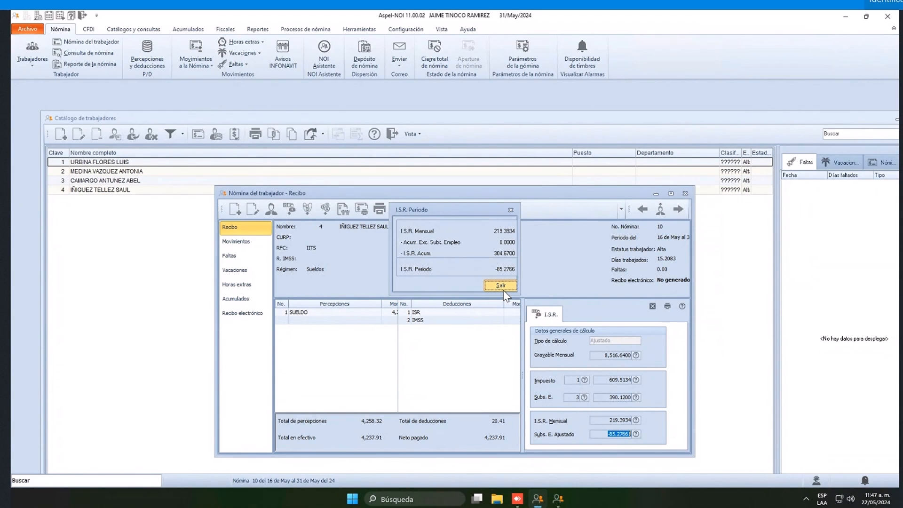
{"action": "left_click", "coordinate": [653, 309]}
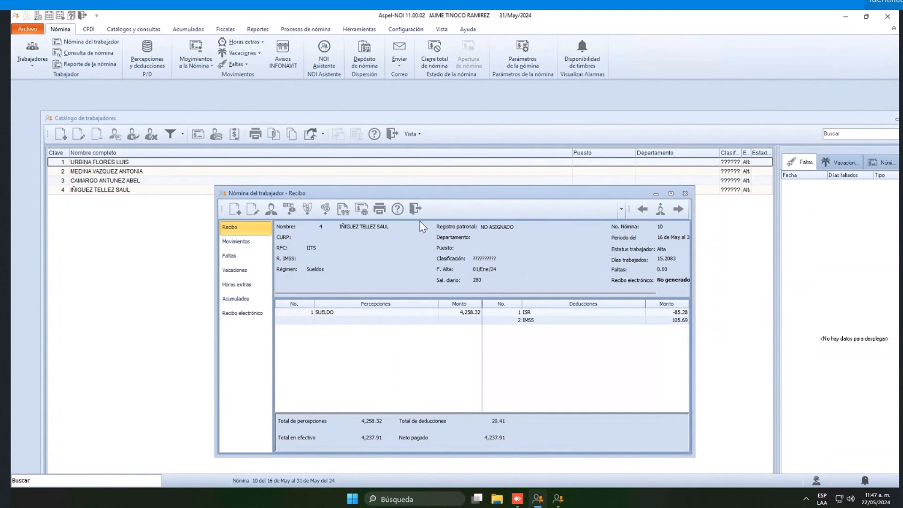
{"action": "left_click", "coordinate": [416, 208]}
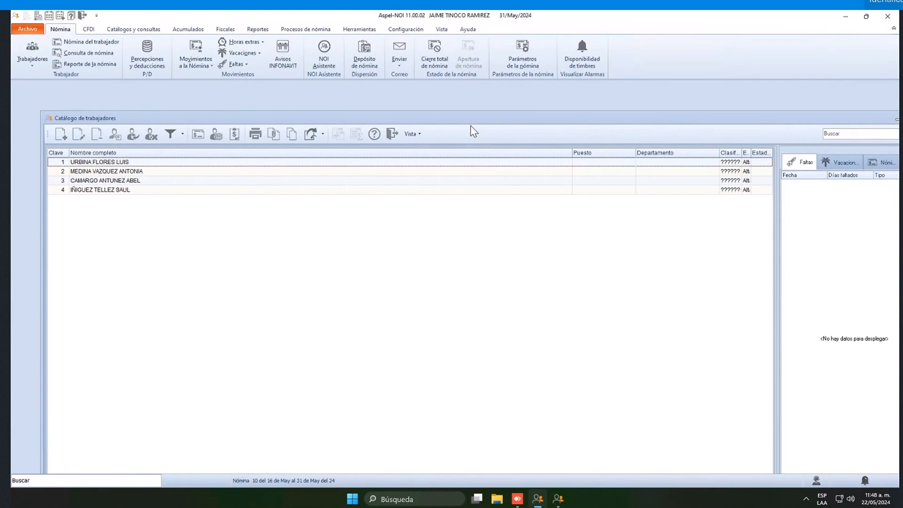
- Review the receipt of worker 1, and close it together with the workers catalogue
{"action": "left_click_drag", "start_coordinate": [459, 121], "coordinate": [414, 97]}
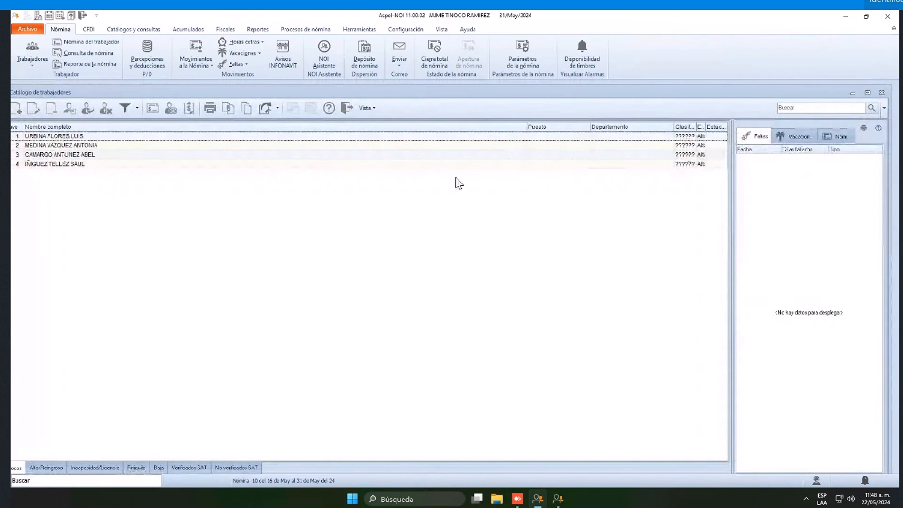
{"action": "left_click", "coordinate": [133, 137]}
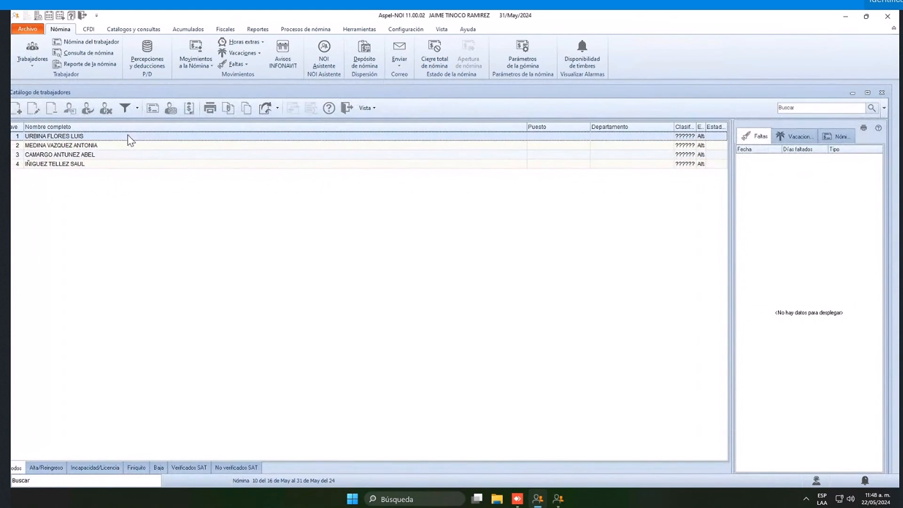
{"action": "left_click", "coordinate": [152, 112]}
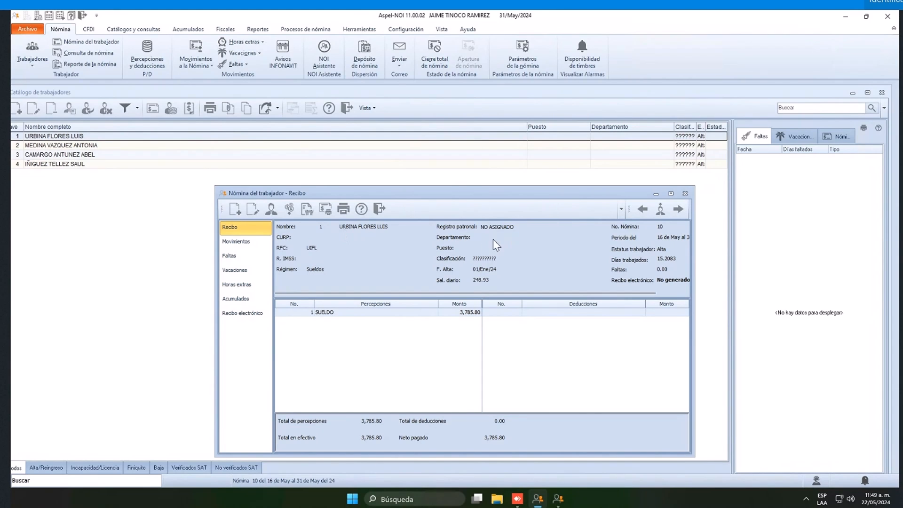
{"action": "left_click", "coordinate": [688, 195]}
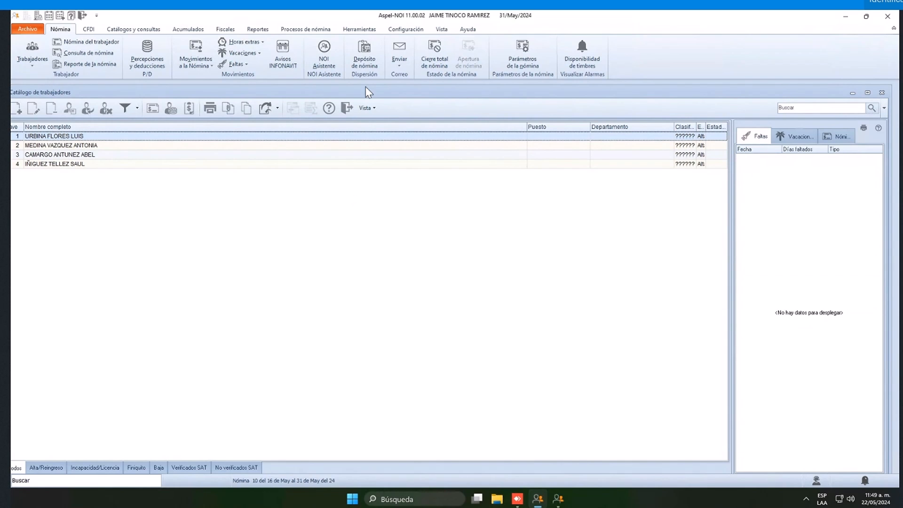
{"action": "left_click", "coordinate": [354, 112]}
- Create the next payroll period dated 15/06/2024 for the EJEMPLOS database and switch to it
{"action": "left_click", "coordinate": [353, 31]}
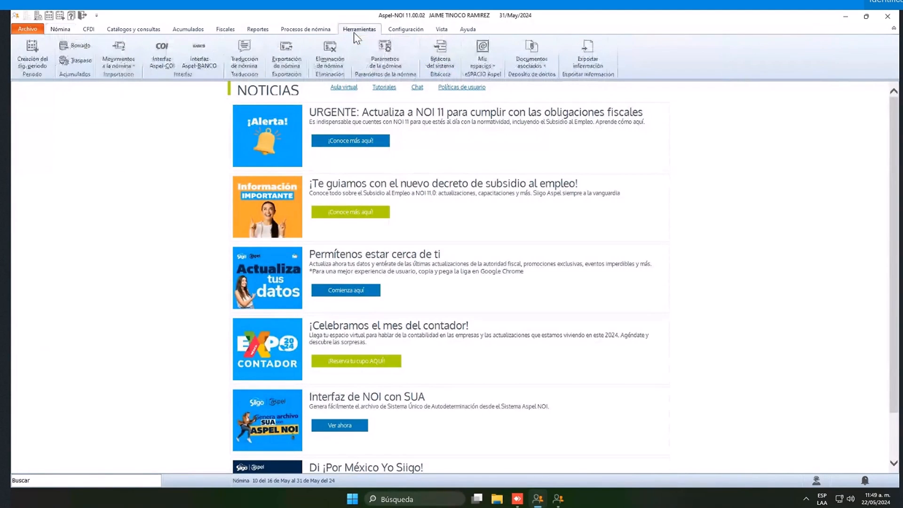
{"action": "left_click", "coordinate": [31, 61]}
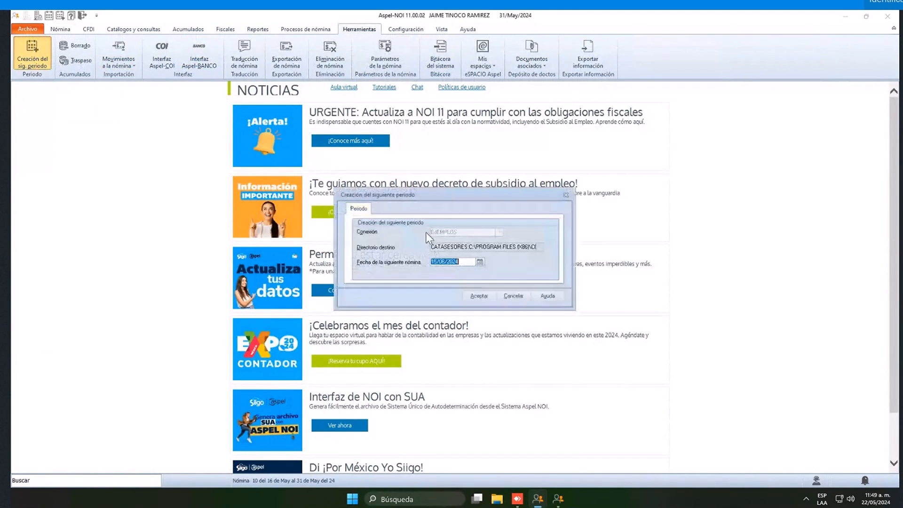
{"action": "left_click", "coordinate": [478, 295]}
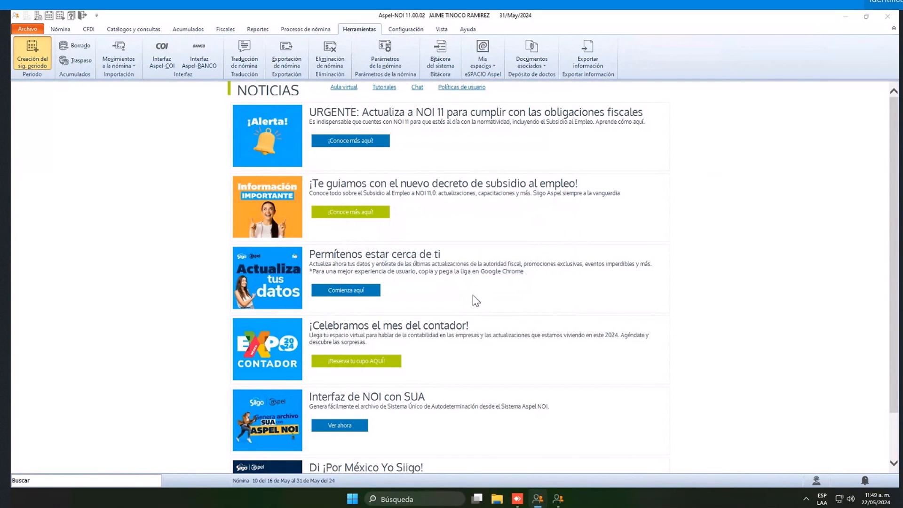
{"action": "left_click", "coordinate": [483, 268]}
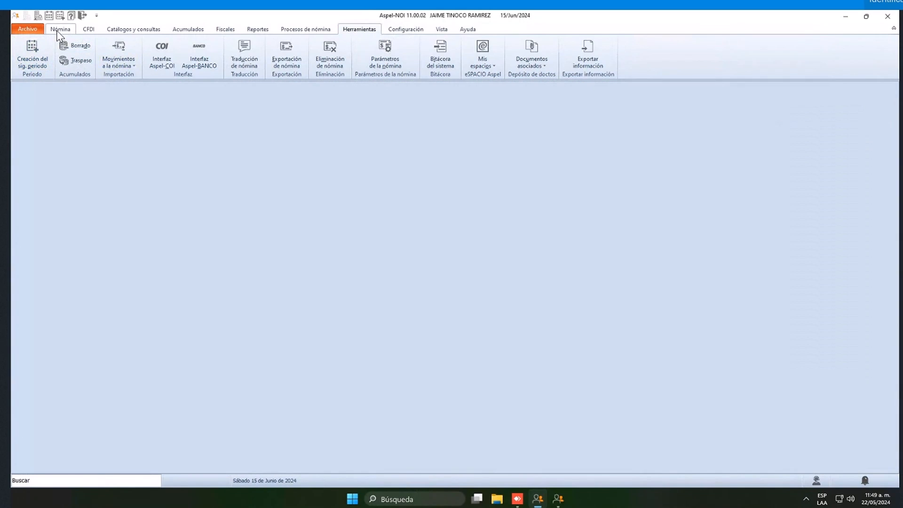
- Set the Tipo de cálculo to Mensual in the 15/06/2024 payroll parameters and accept them
{"action": "left_click", "coordinate": [59, 31]}
{"action": "left_click", "coordinate": [529, 64]}
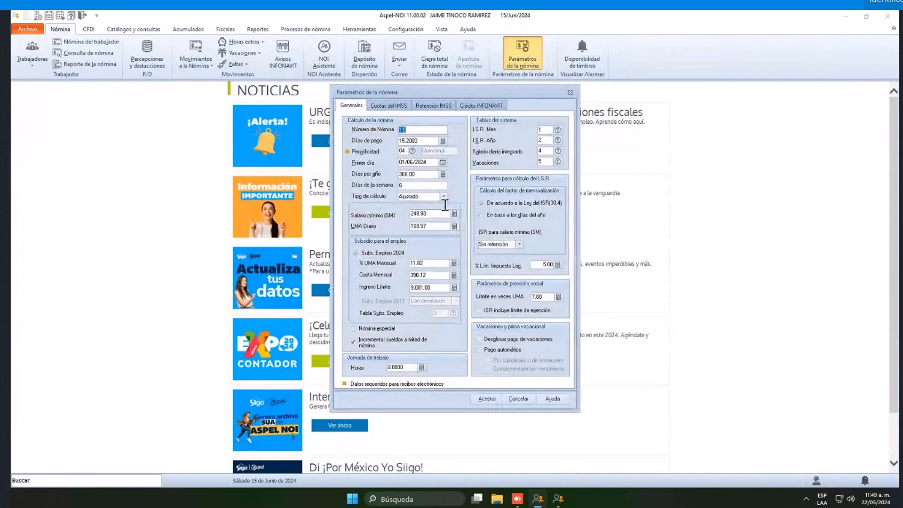
{"action": "left_click", "coordinate": [443, 196]}
{"action": "left_click", "coordinate": [423, 217]}
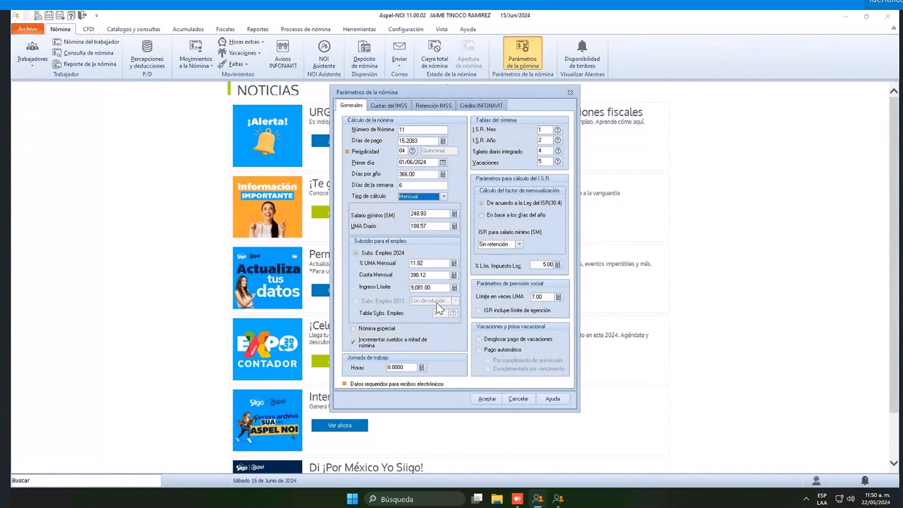
{"action": "left_click", "coordinate": [492, 399]}
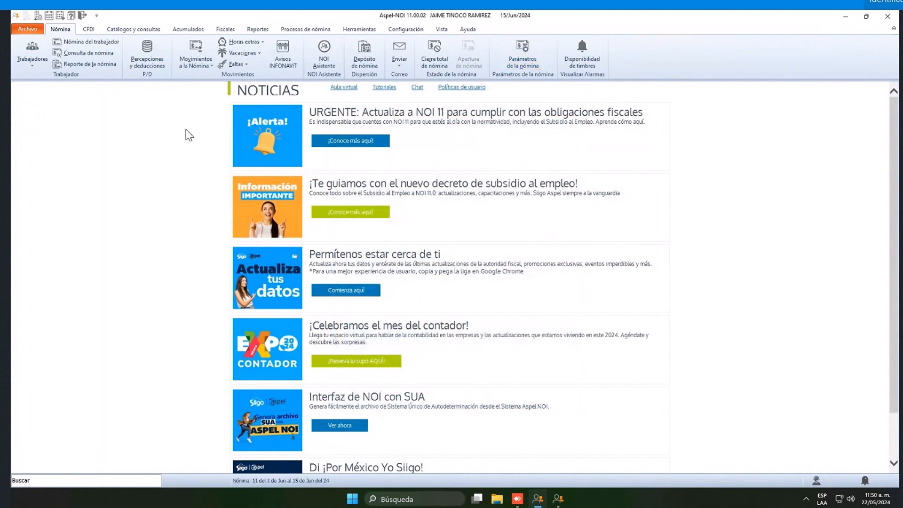
- Review worker 1's receipt for the 15/06/2024 period, and check the Gravable and Gravable Mensual breakdowns in worker 2's ISR calculation
{"action": "left_click", "coordinate": [33, 56]}
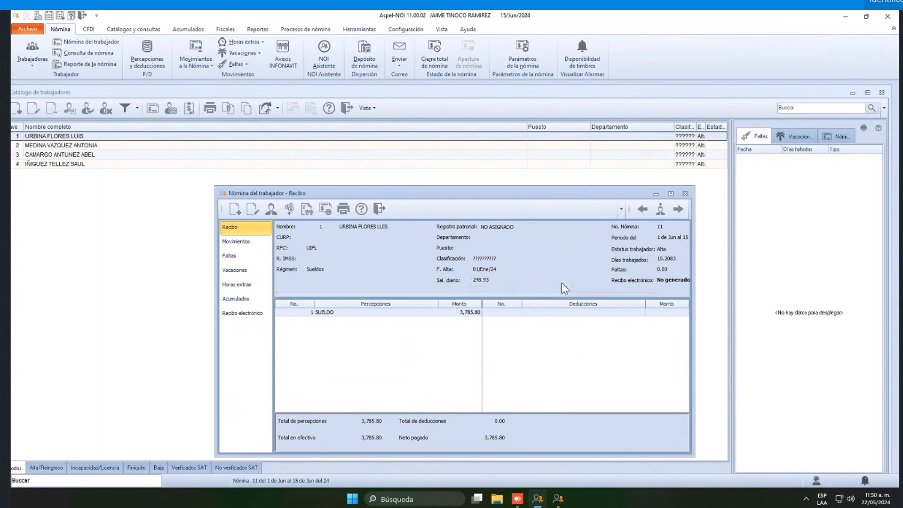
{"action": "left_click", "coordinate": [676, 211]}
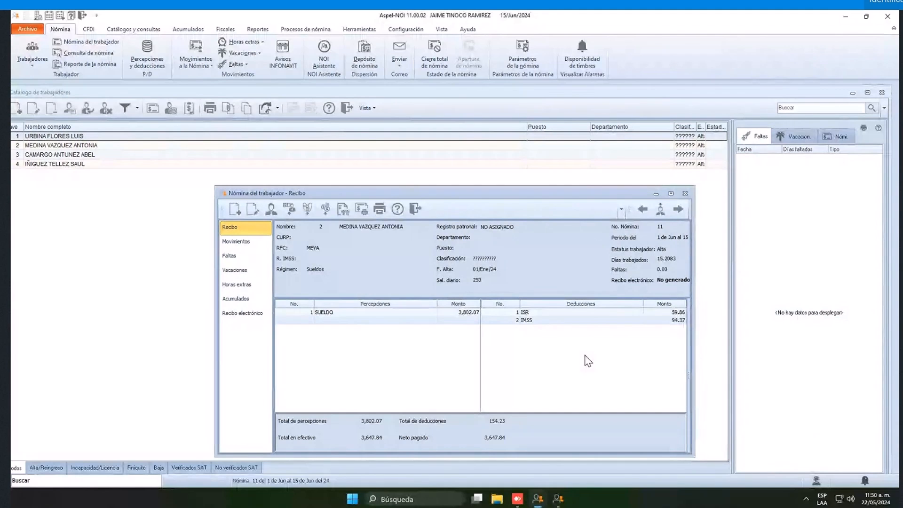
{"action": "left_click", "coordinate": [290, 209]}
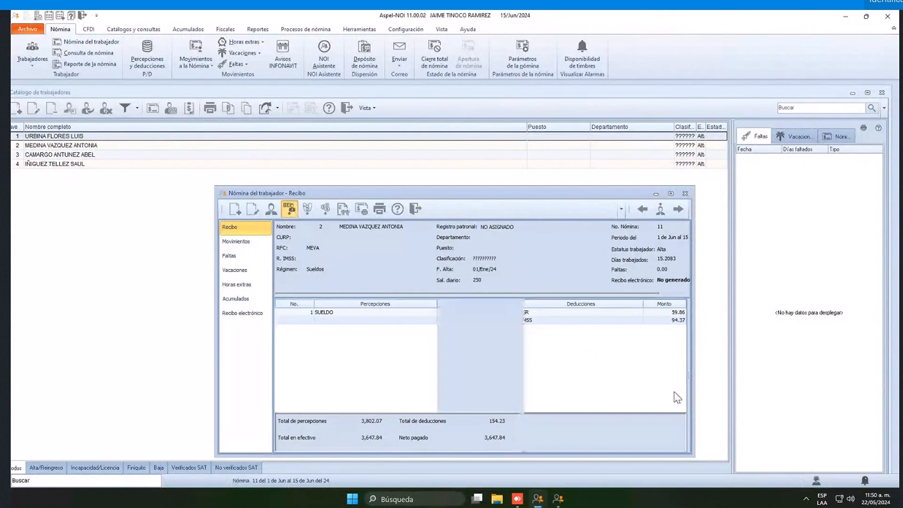
{"action": "scroll", "coordinate": [603, 396], "scroll_direction": "down", "scroll_amount": 1}
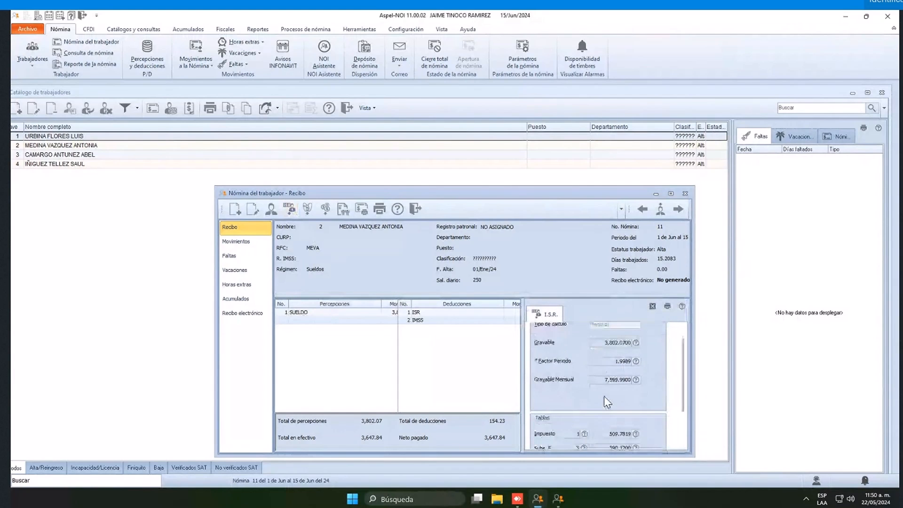
{"action": "left_click", "coordinate": [636, 342]}
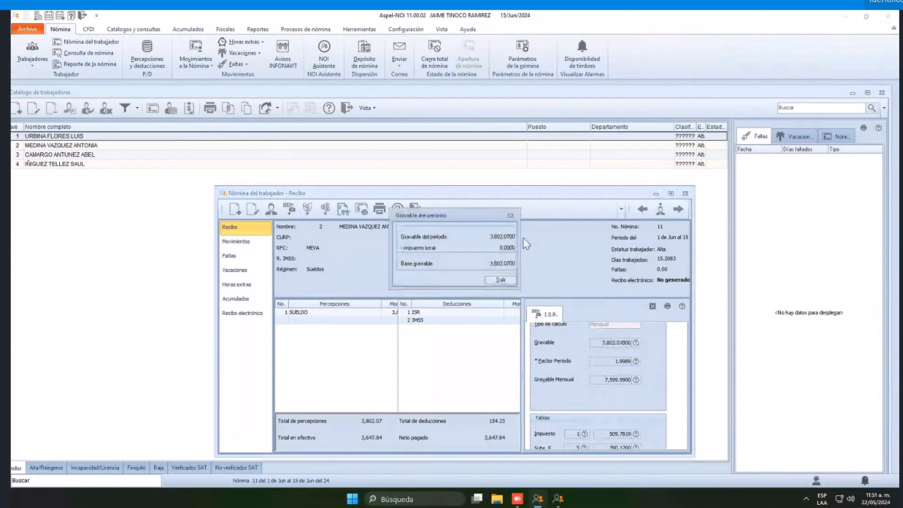
{"action": "left_click", "coordinate": [500, 281]}
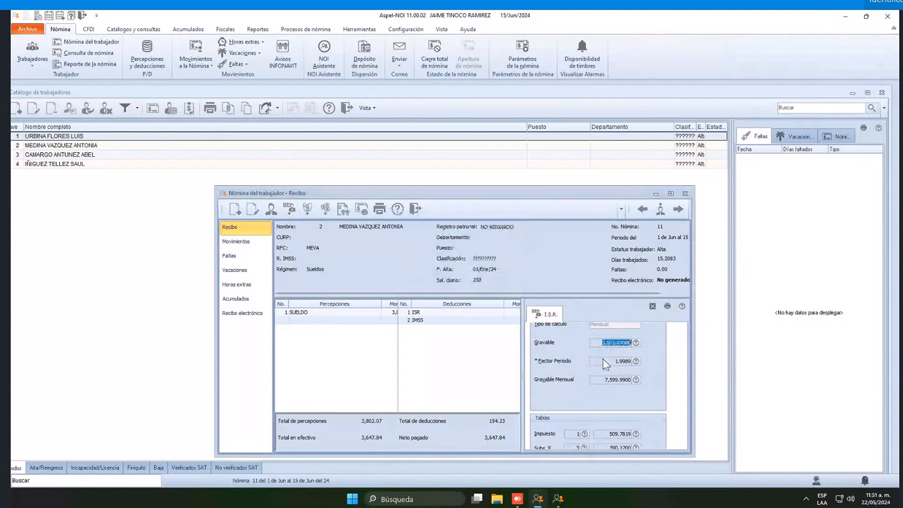
{"action": "left_click", "coordinate": [636, 379]}
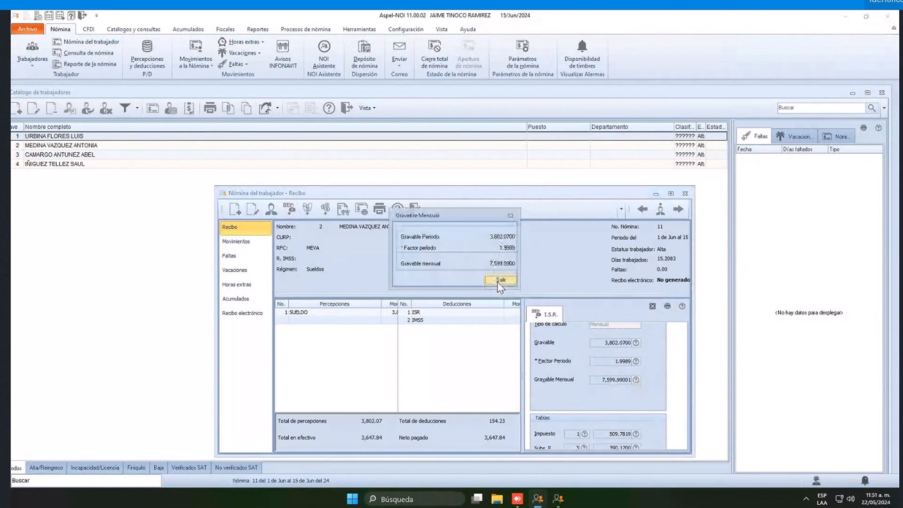
{"action": "key", "text": "Return"}
- Examine the Impuesto, Subs. E. and I.S.R. Periodo breakdowns of worker 2's monthly ISR calculation
{"action": "scroll", "coordinate": [611, 376], "scroll_direction": "down", "scroll_amount": 1}
{"action": "left_click", "coordinate": [636, 415]}
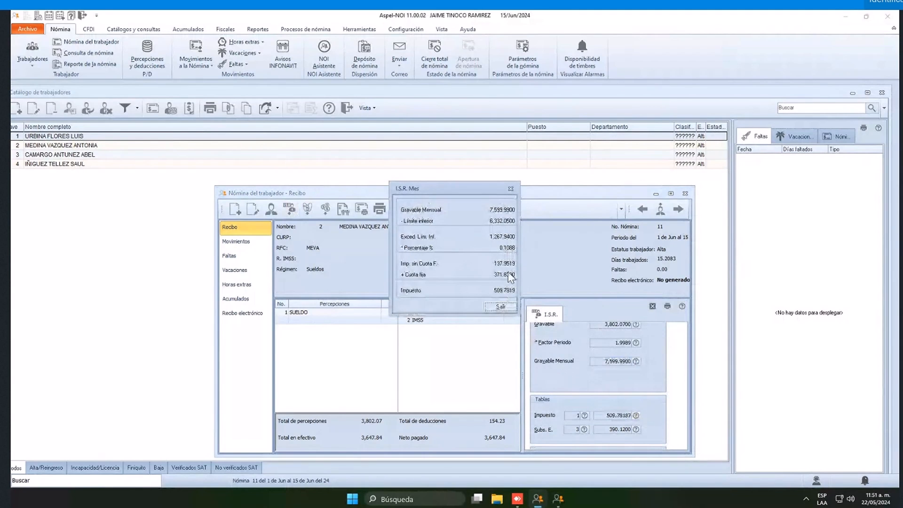
{"action": "left_click", "coordinate": [485, 303]}
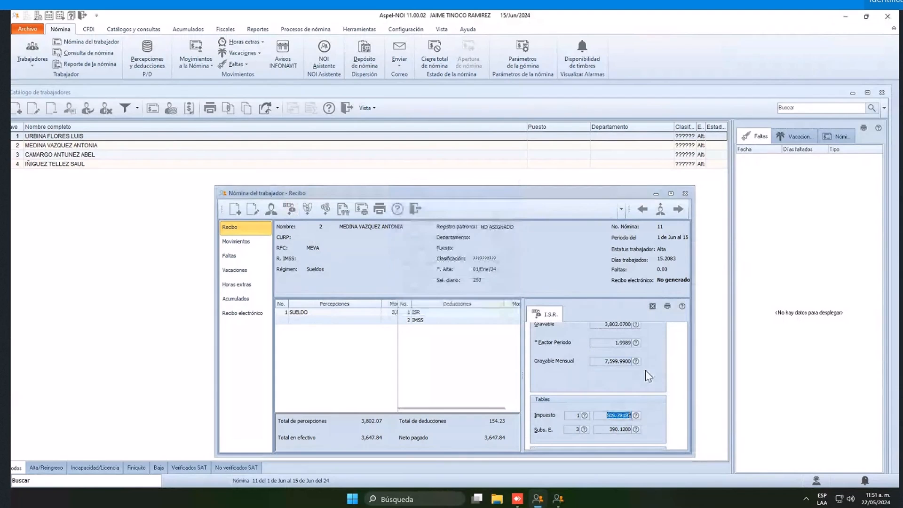
{"action": "left_click", "coordinate": [636, 429]}
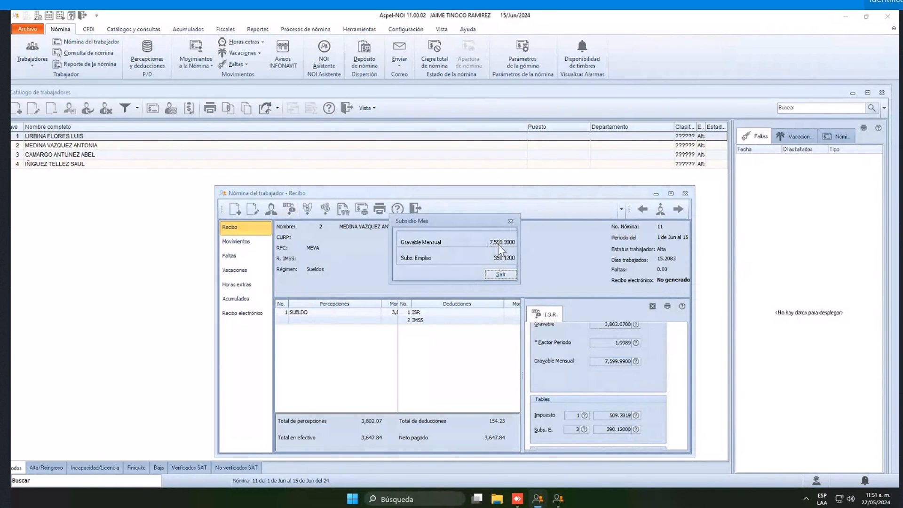
{"action": "left_click", "coordinate": [499, 274]}
{"action": "scroll", "coordinate": [668, 429], "scroll_direction": "down", "scroll_amount": 1}
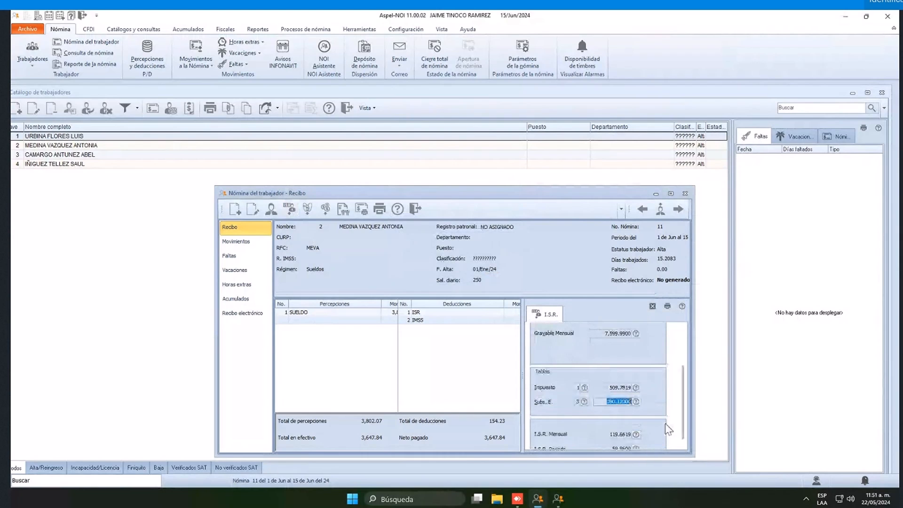
{"action": "scroll", "coordinate": [668, 429], "scroll_direction": "down", "scroll_amount": 1}
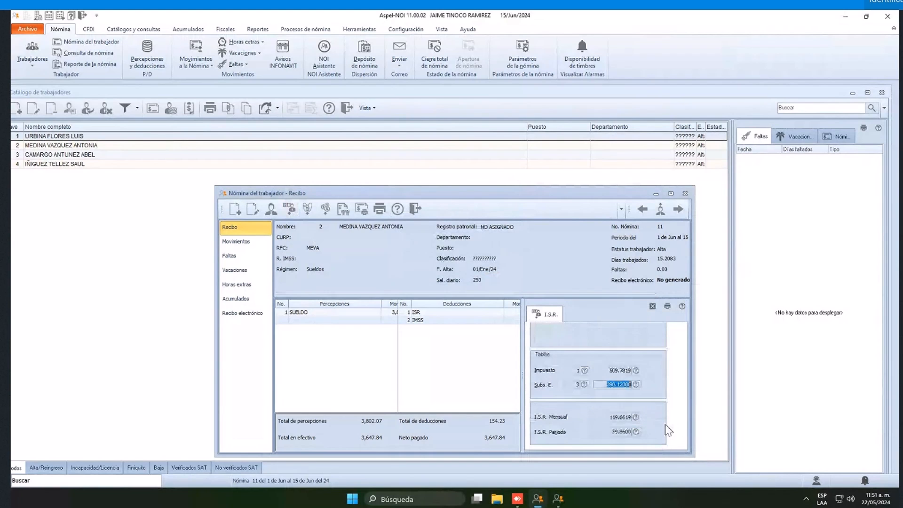
{"action": "left_click", "coordinate": [635, 432]}
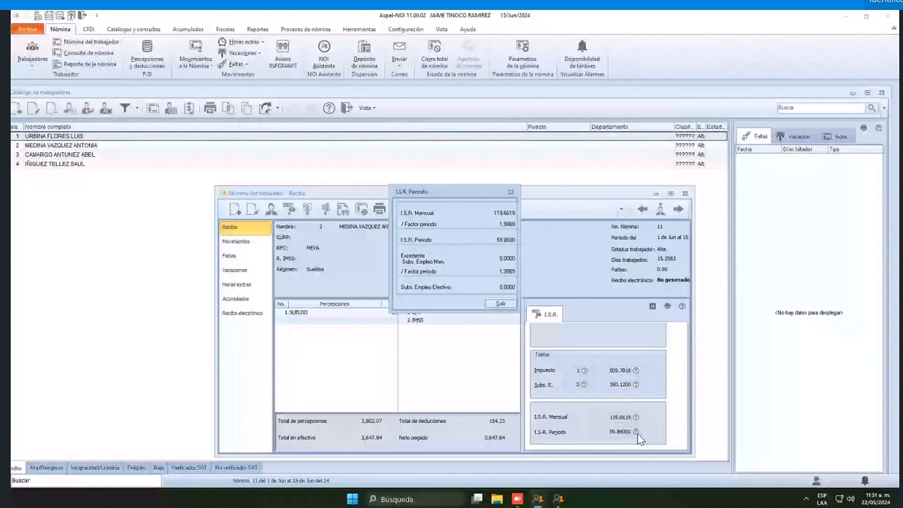
{"action": "left_click", "coordinate": [500, 303]}
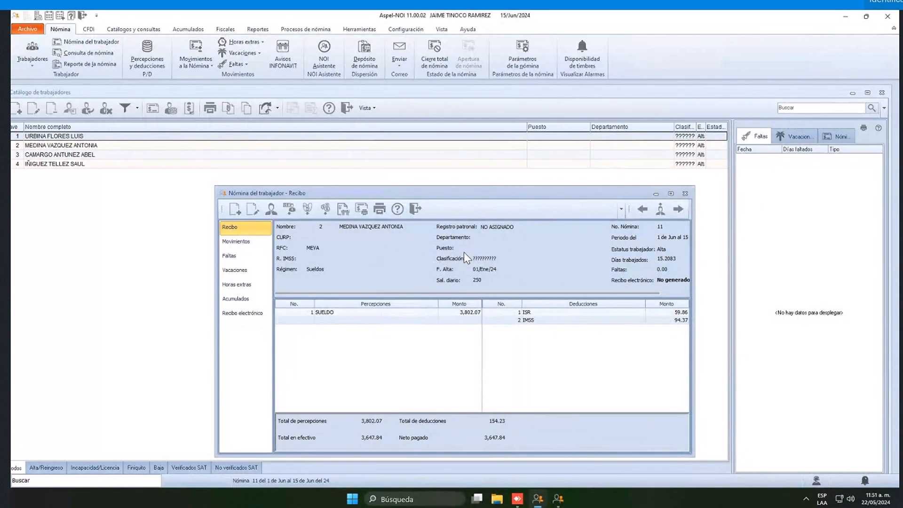
- Go to worker 3's receipt and review its ISR calculation down to the Impuesto, Subs. E. and I.S.R. Mensual amounts
{"action": "left_click", "coordinate": [683, 210]}
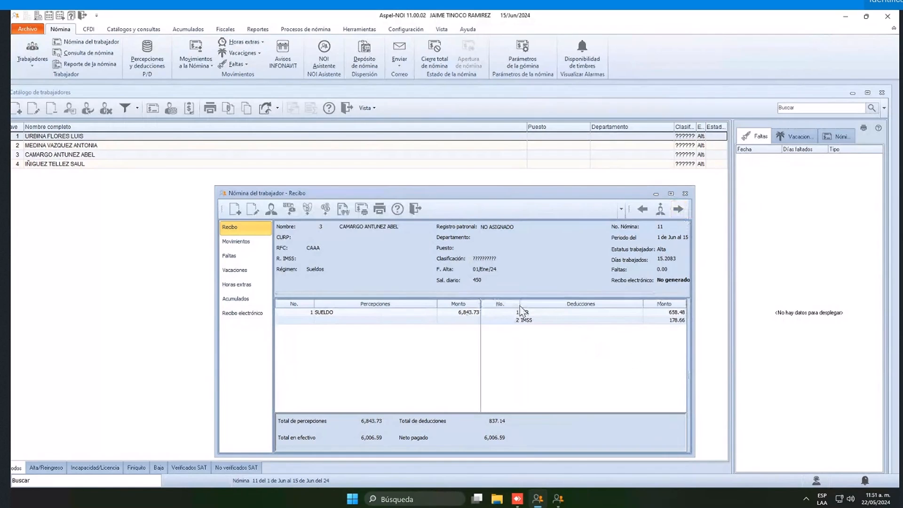
{"action": "left_click", "coordinate": [289, 209]}
{"action": "scroll", "coordinate": [665, 368], "scroll_direction": "down", "scroll_amount": 5}
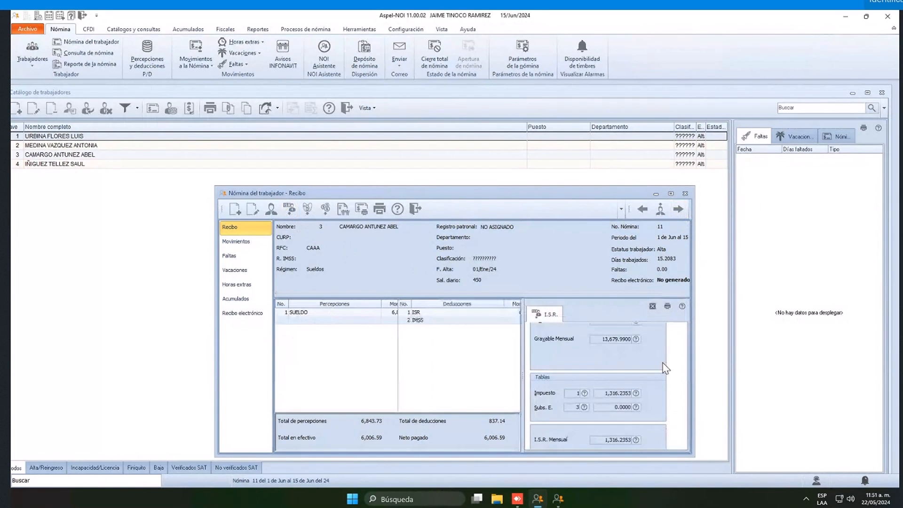
{"action": "left_click", "coordinate": [613, 383]}
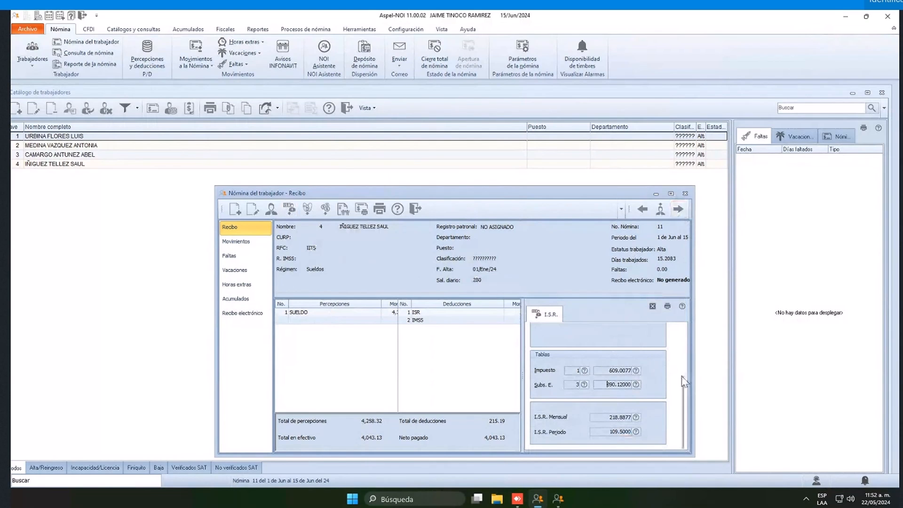
- Review worker 4's ISR calculation and its I.S.R. Periodo breakdown, and close the receipt and the workers catalogue
{"action": "scroll", "coordinate": [685, 391], "scroll_direction": "up", "scroll_amount": 3}
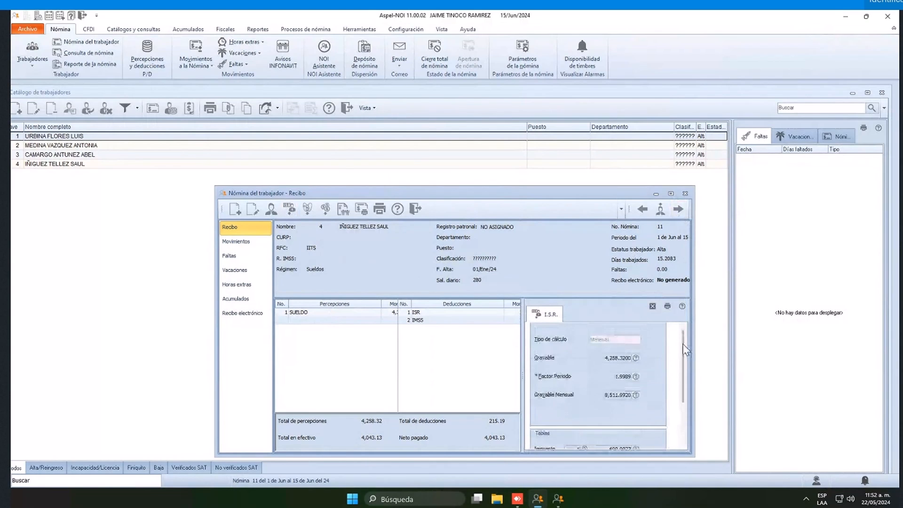
{"action": "left_click", "coordinate": [622, 415]}
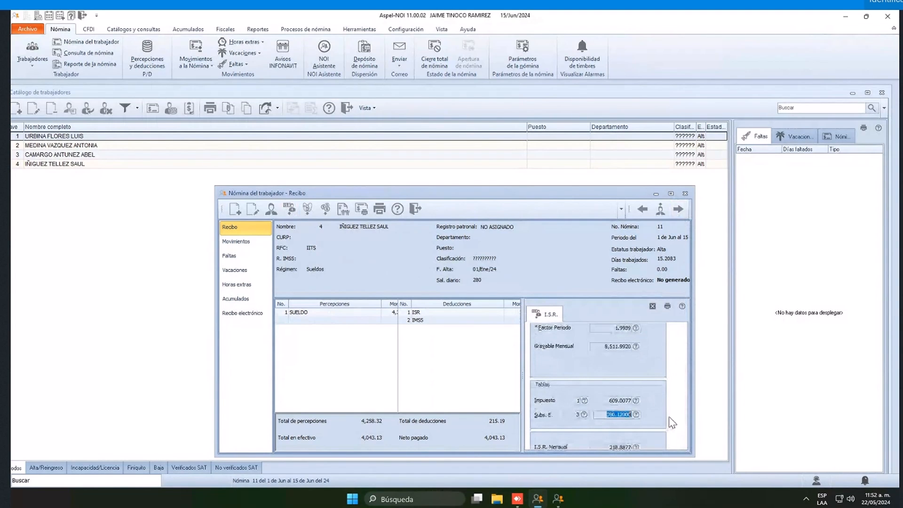
{"action": "scroll", "coordinate": [683, 384], "scroll_direction": "down", "scroll_amount": 2}
{"action": "left_click", "coordinate": [639, 433]}
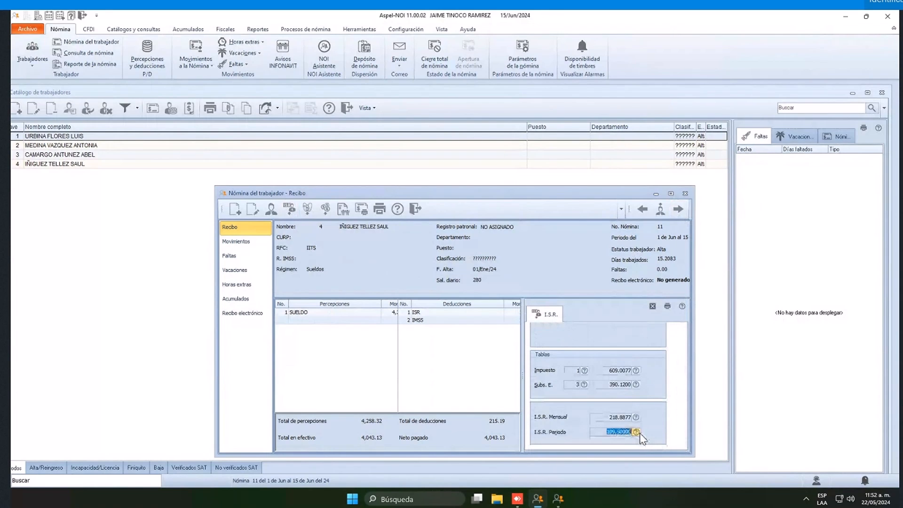
{"action": "left_click", "coordinate": [639, 433]}
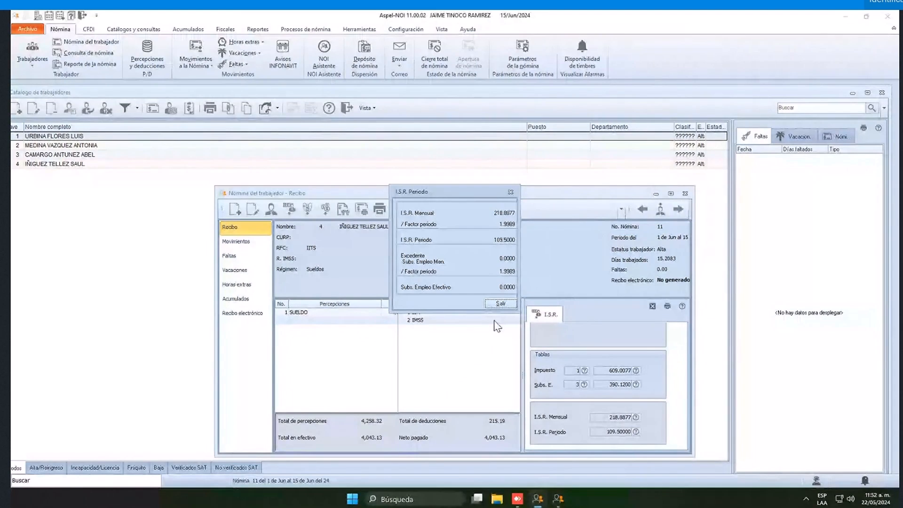
{"action": "left_click", "coordinate": [501, 304]}
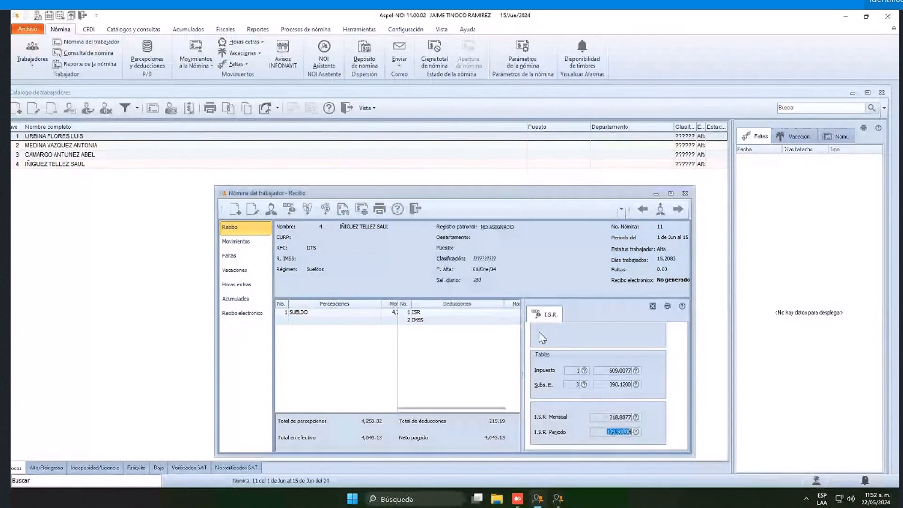
{"action": "left_click", "coordinate": [652, 306]}
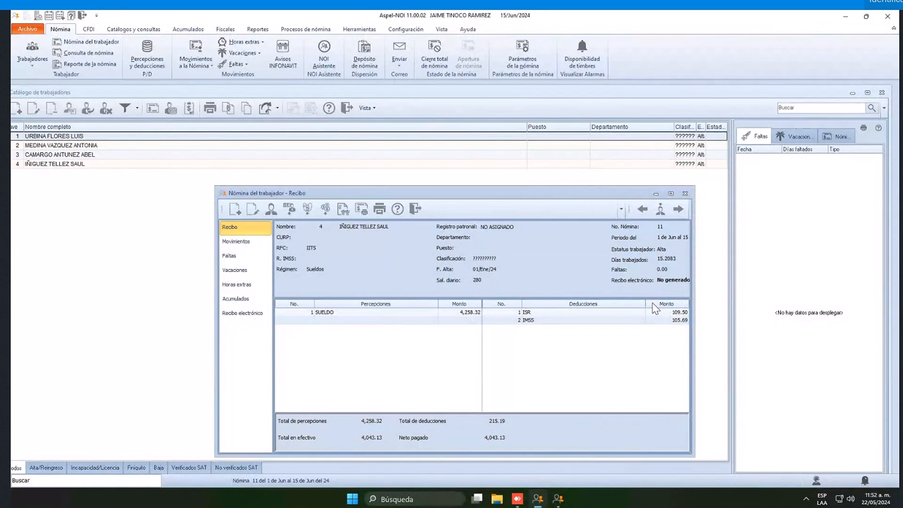
{"action": "left_click", "coordinate": [685, 194]}
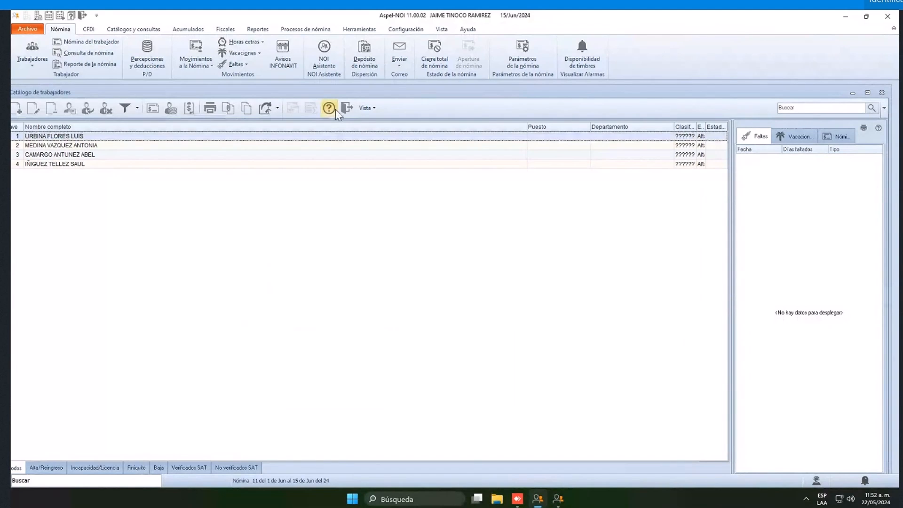
{"action": "left_click", "coordinate": [347, 108]}
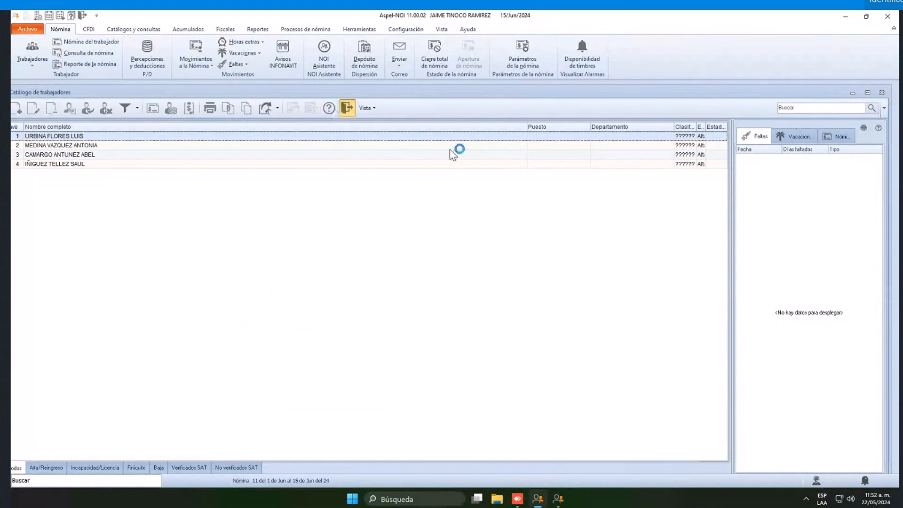
- Create the next payroll period dated 30/06/2024 for the EJEMPLOS database, switch to it and close the workers catalogue
{"action": "left_click", "coordinate": [361, 30]}
{"action": "left_click", "coordinate": [32, 53]}
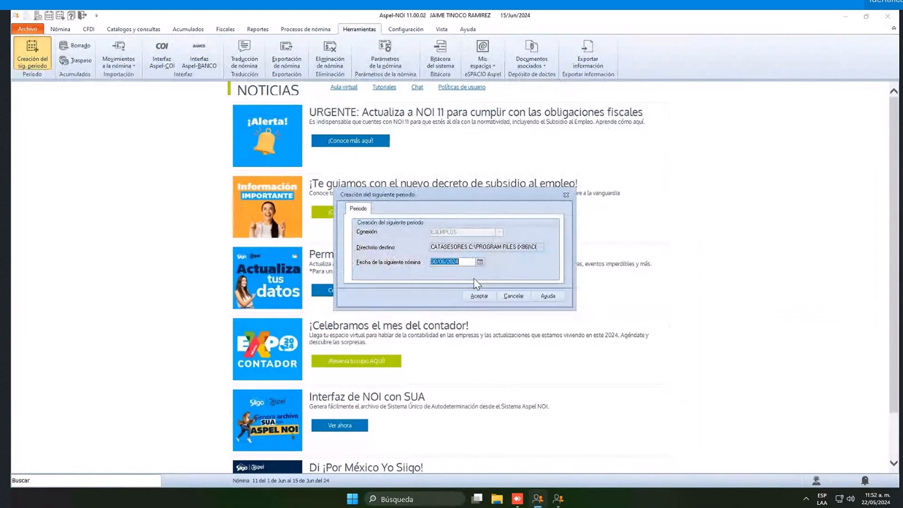
{"action": "left_click", "coordinate": [475, 292]}
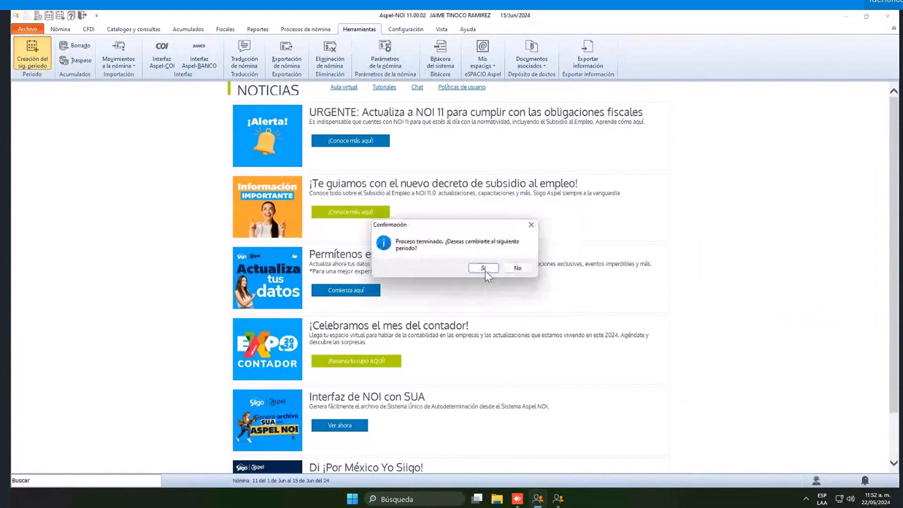
{"action": "left_click", "coordinate": [485, 266]}
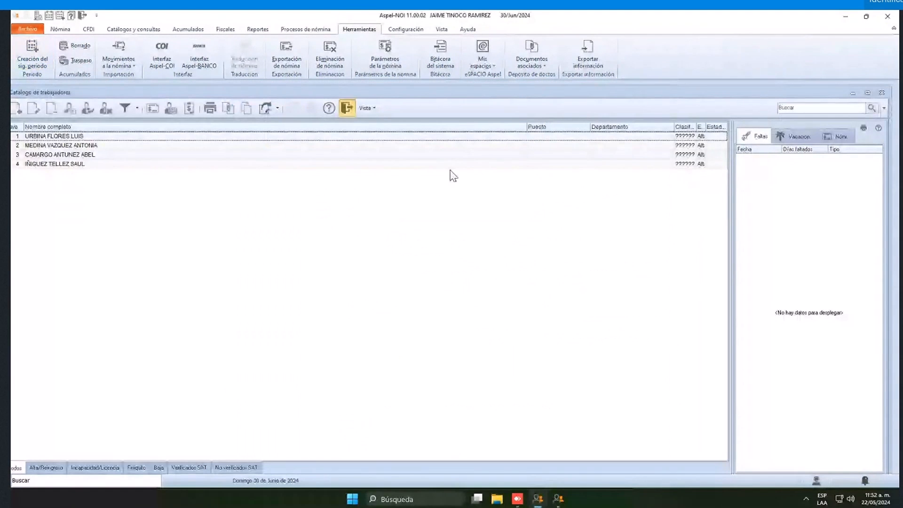
{"action": "left_click", "coordinate": [346, 108]}
- Set the Tipo de cálculo to Ajustado in the 30/06/2024 payroll parameters and accept them
{"action": "left_click", "coordinate": [60, 29]}
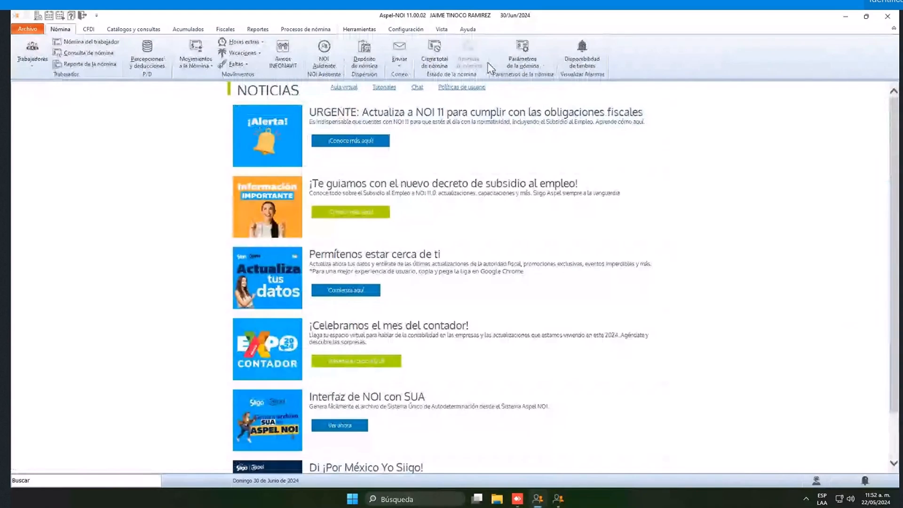
{"action": "left_click", "coordinate": [522, 55]}
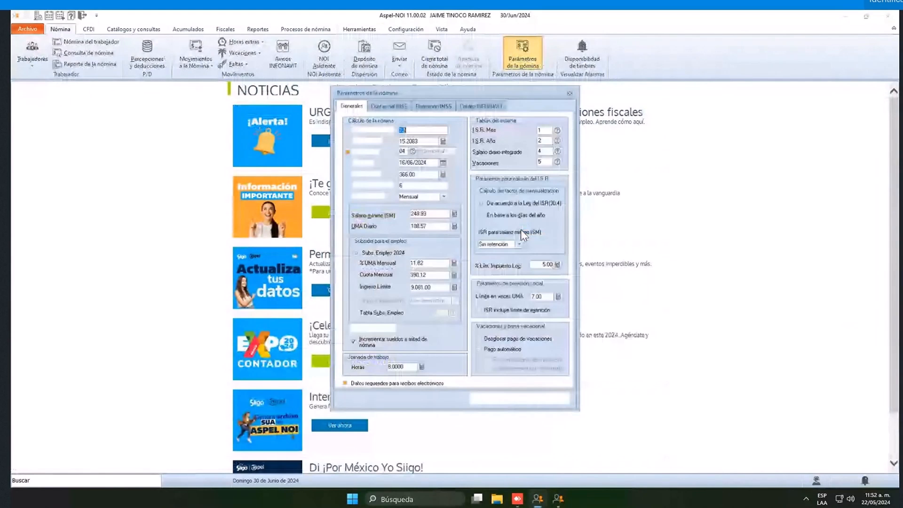
{"action": "left_click", "coordinate": [442, 197]}
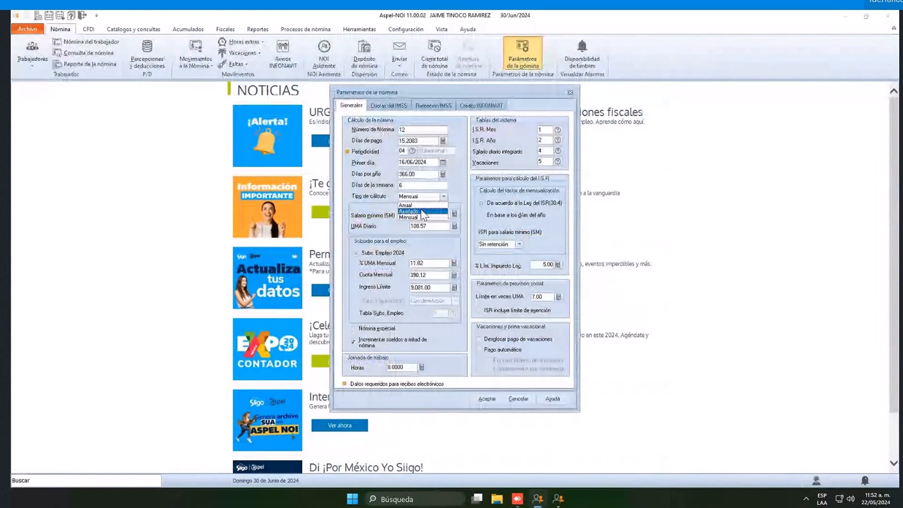
{"action": "left_click", "coordinate": [422, 212]}
{"action": "left_click", "coordinate": [482, 401]}
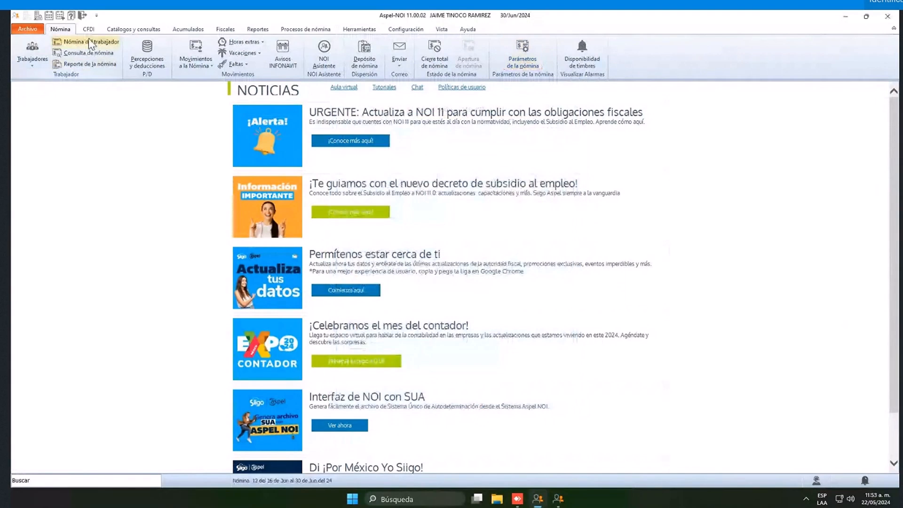
- Go to worker 2's receipt for the 30/06/2024 period and review the ISR calculation's Gravable Mensual and Impuesto breakdowns
{"action": "left_click", "coordinate": [33, 51]}
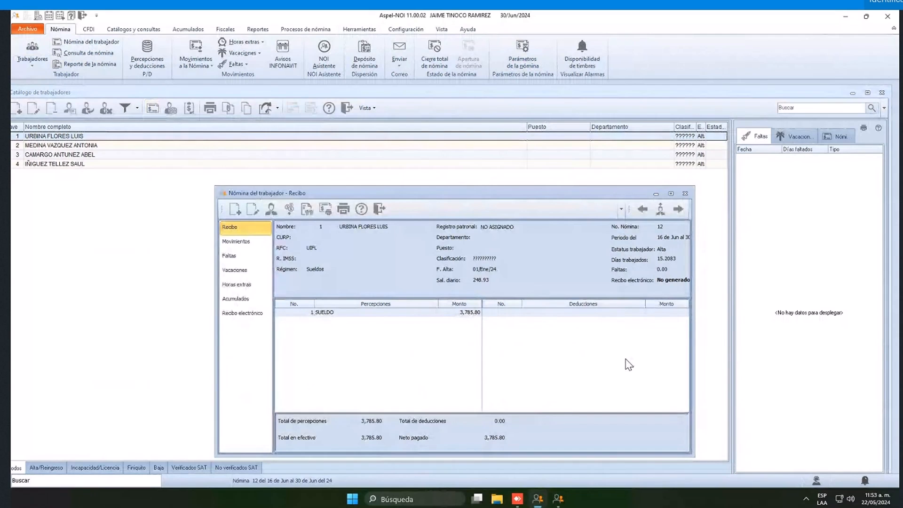
{"action": "left_click", "coordinate": [676, 211]}
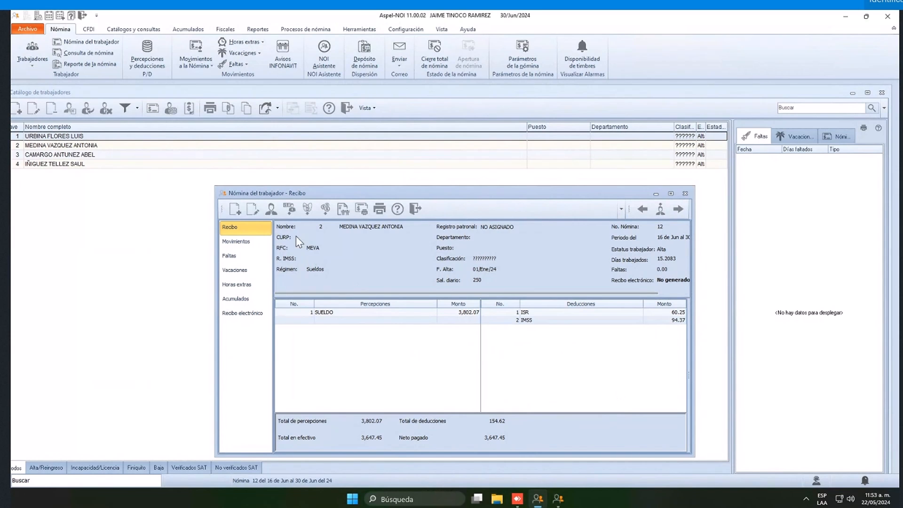
{"action": "left_click", "coordinate": [290, 209]}
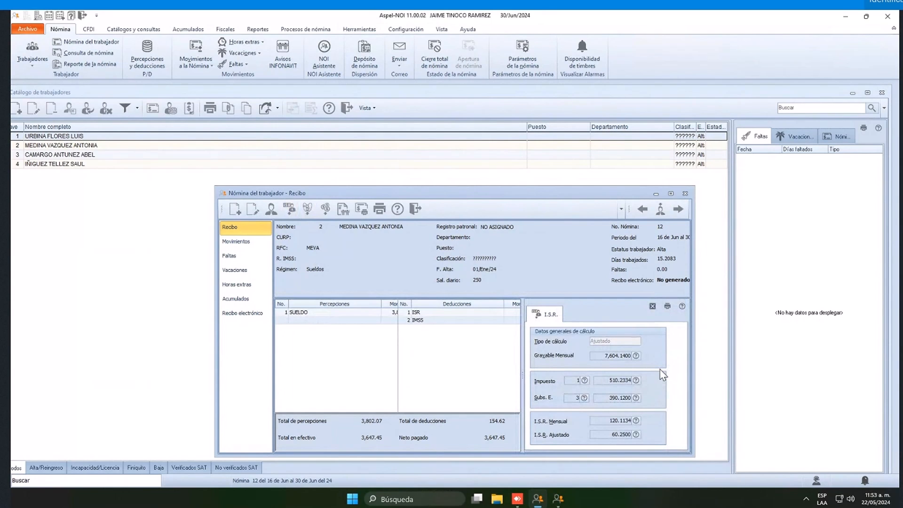
{"action": "left_click", "coordinate": [635, 355]}
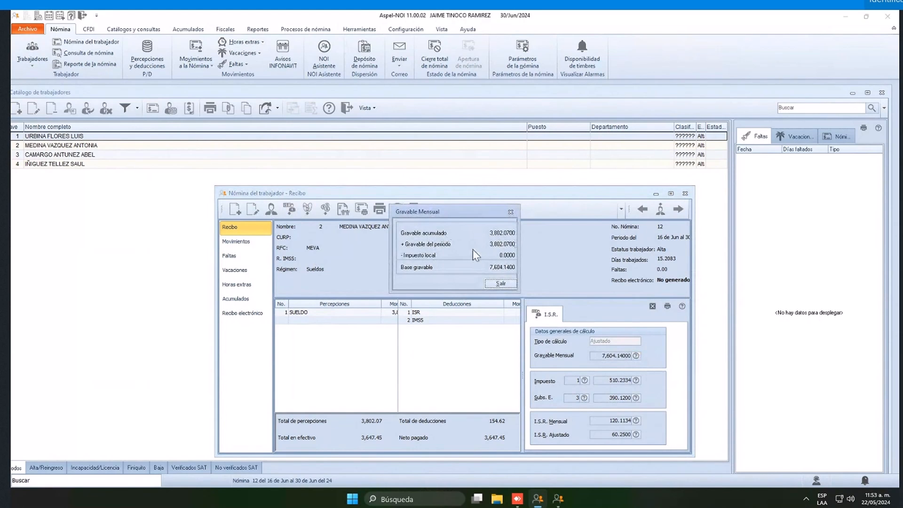
{"action": "left_click", "coordinate": [501, 285]}
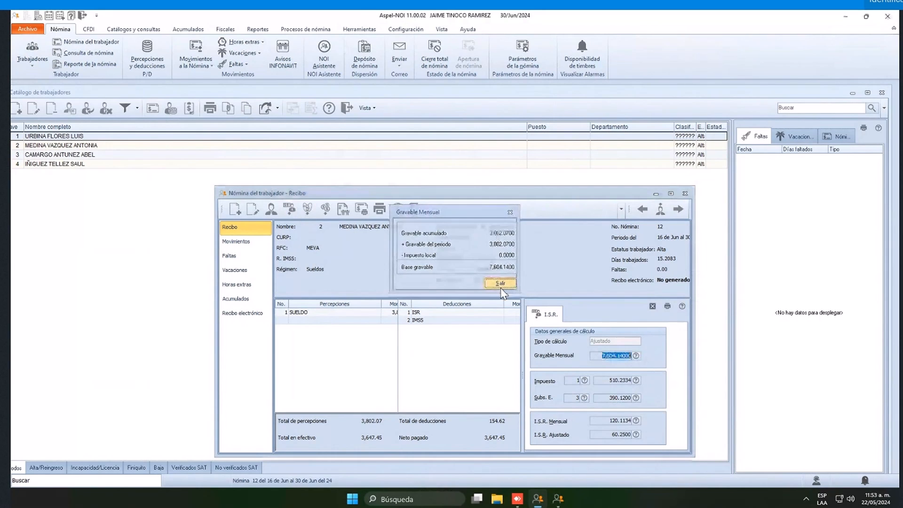
{"action": "left_click", "coordinate": [636, 380]}
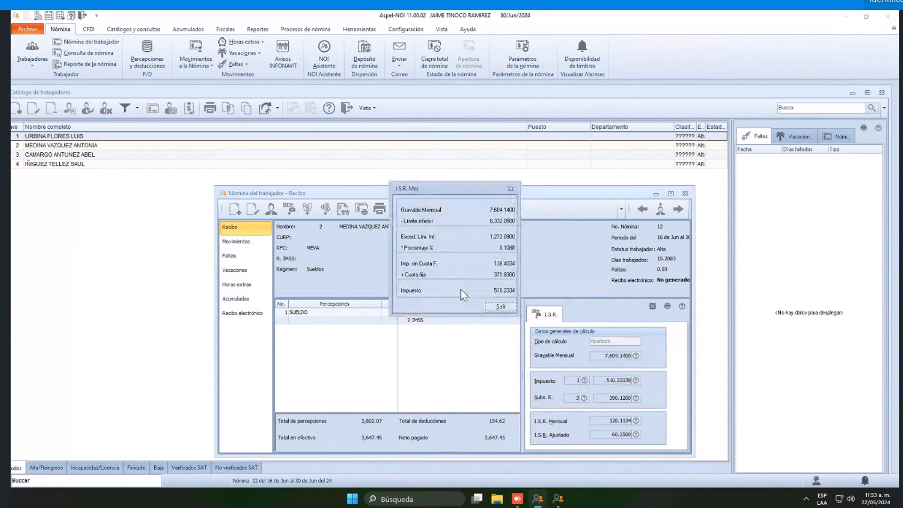
{"action": "left_click", "coordinate": [498, 307]}
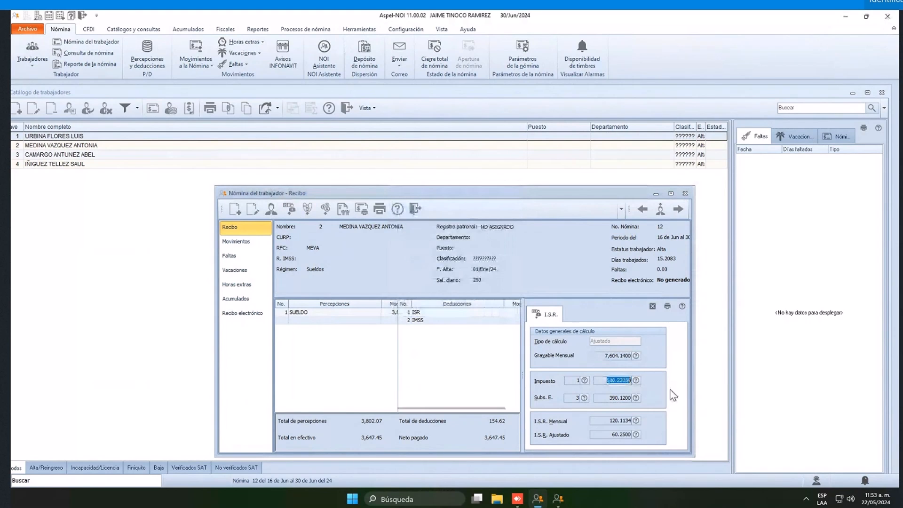
- Review worker 2's Subs. E. amount and the I.S.R. Mensual and I.S.R. Ajustado breakdowns, and close the receipt
{"action": "left_click", "coordinate": [609, 395]}
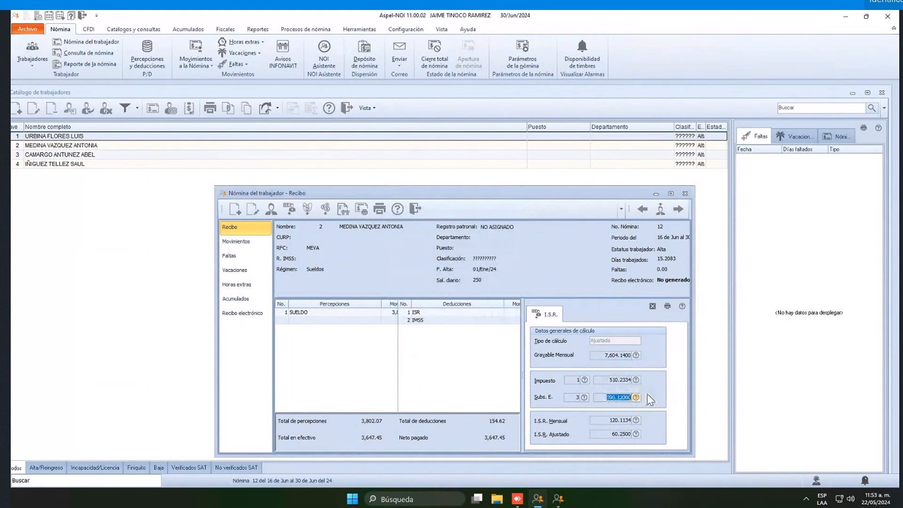
{"action": "left_click", "coordinate": [636, 420]}
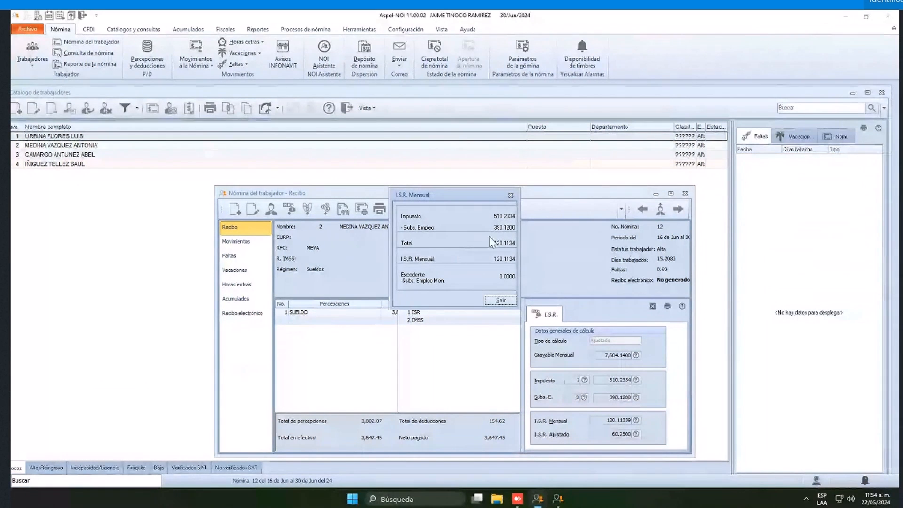
{"action": "left_click", "coordinate": [500, 299]}
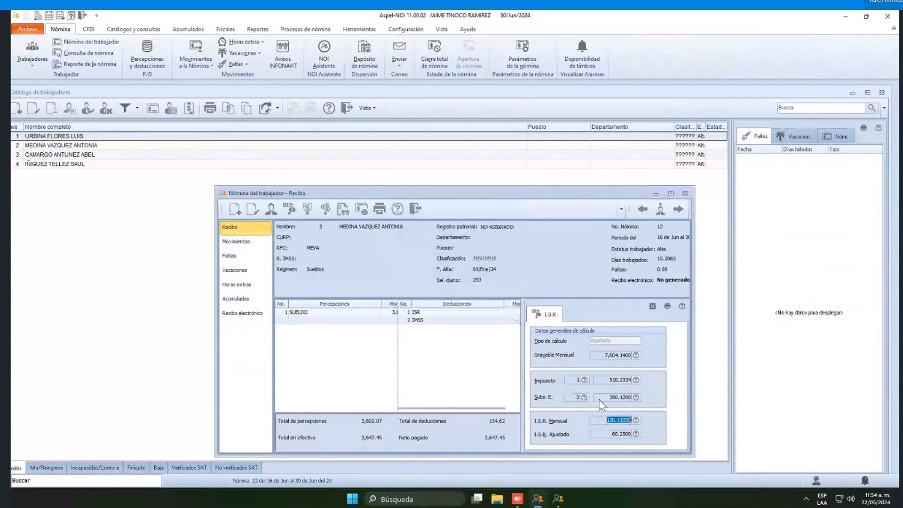
{"action": "left_click", "coordinate": [638, 434]}
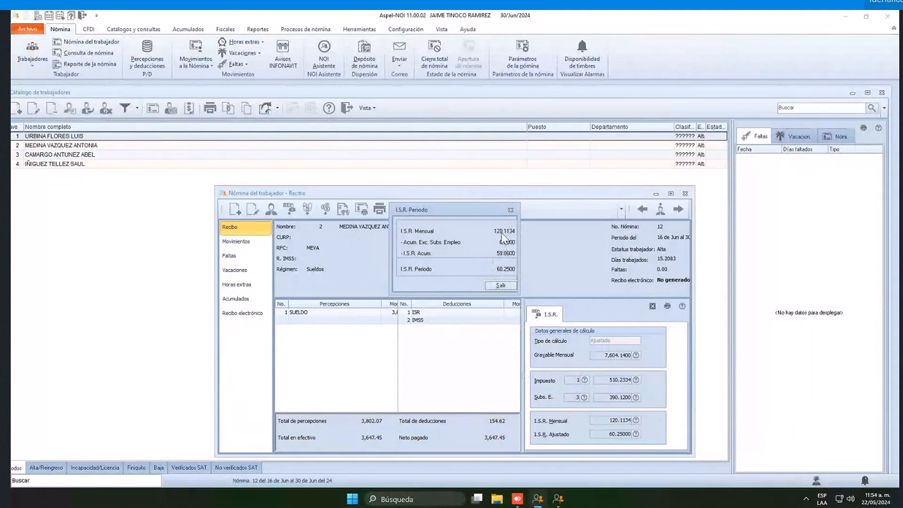
{"action": "left_click", "coordinate": [500, 286]}
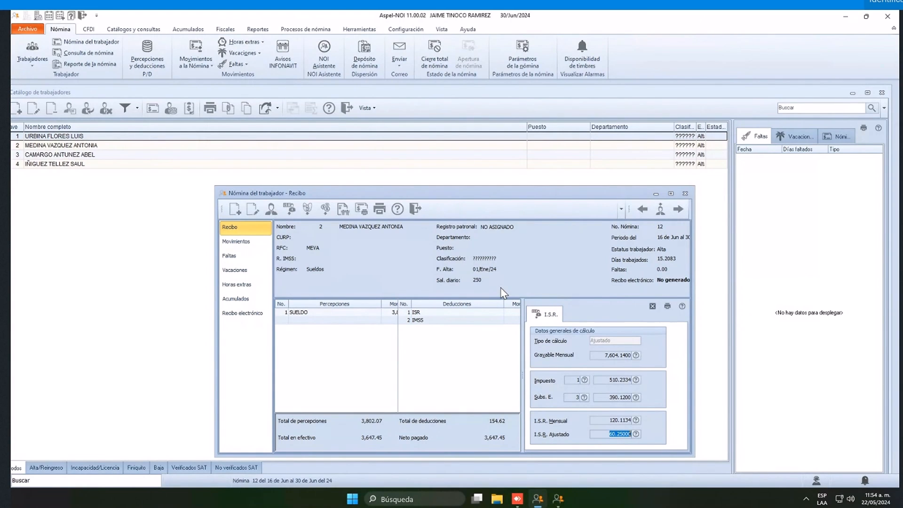
{"action": "left_click", "coordinate": [685, 193]}
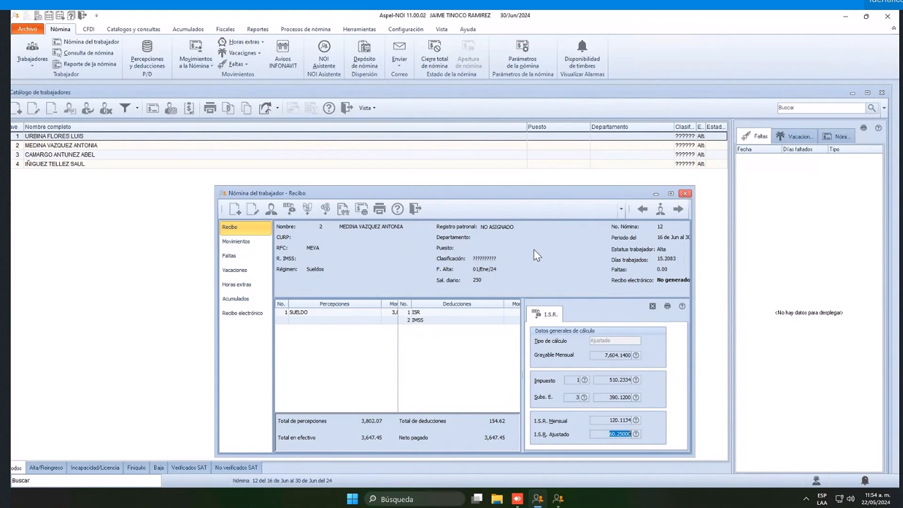
- Select worker 2 in the workers catalogue, view that worker's receipt and close it
{"action": "left_click", "coordinate": [107, 146]}
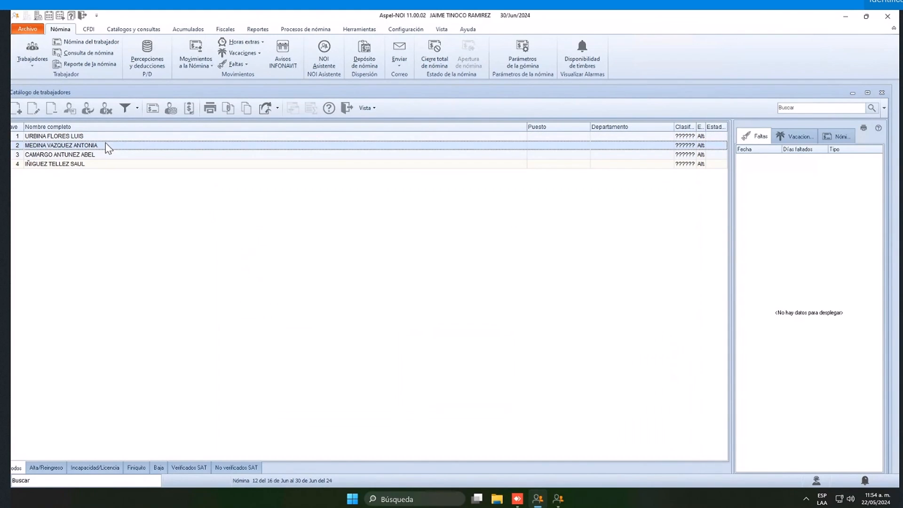
{"action": "left_click", "coordinate": [158, 110]}
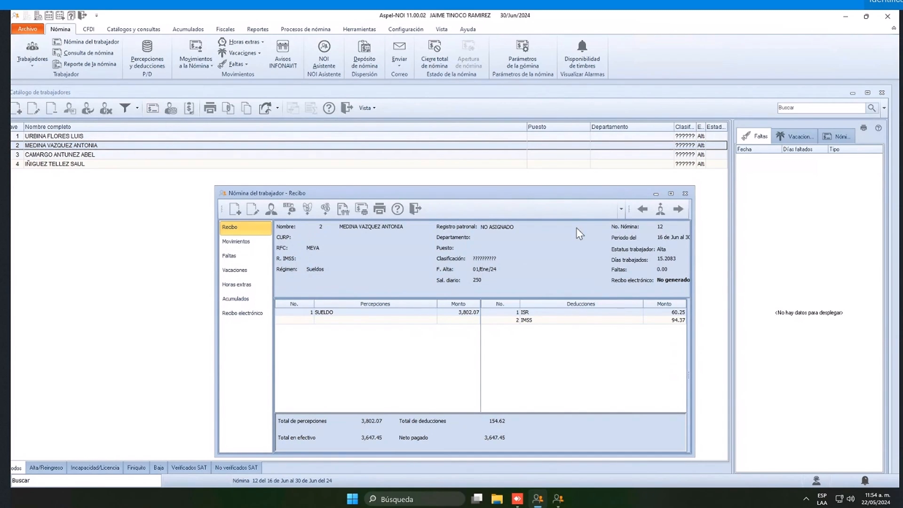
{"action": "left_click", "coordinate": [685, 193]}
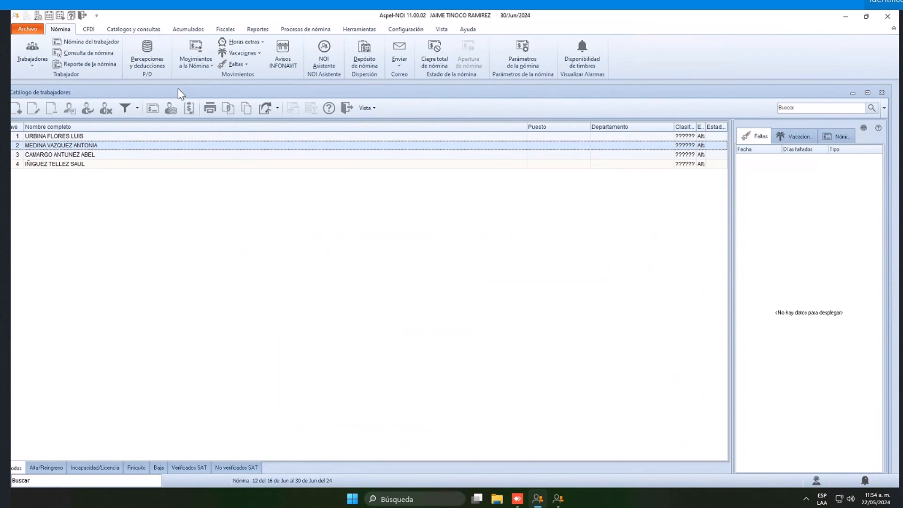
- Record absences (Falta) for worker 2 on 17 and 18 June 2024 and accept them
{"action": "left_click", "coordinate": [233, 64]}
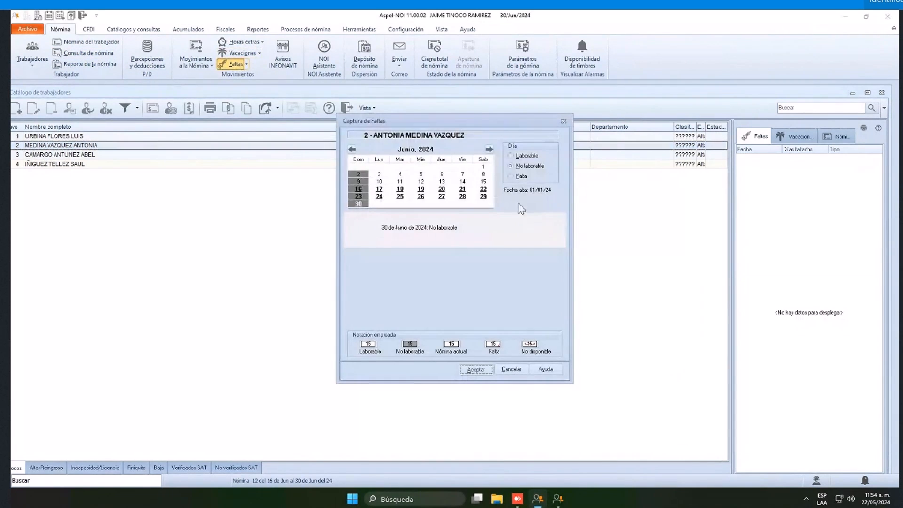
{"action": "left_click", "coordinate": [381, 189]}
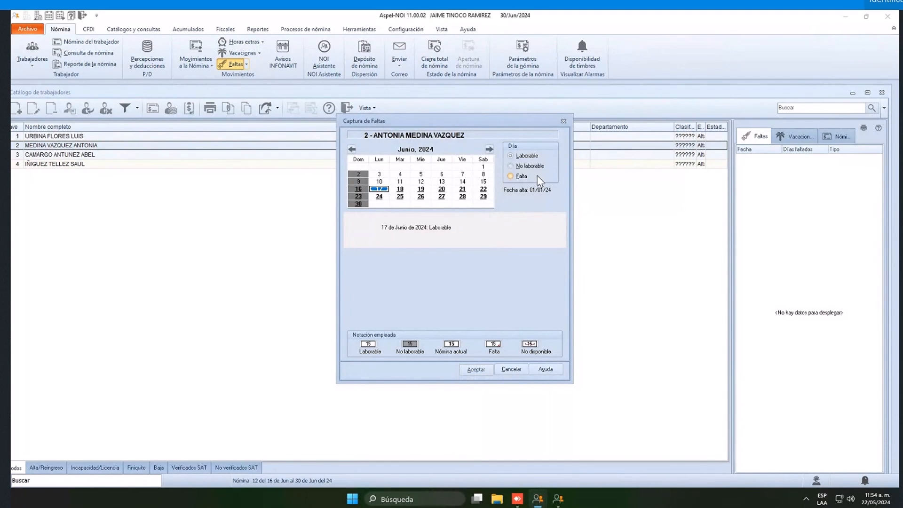
{"action": "left_click", "coordinate": [523, 177]}
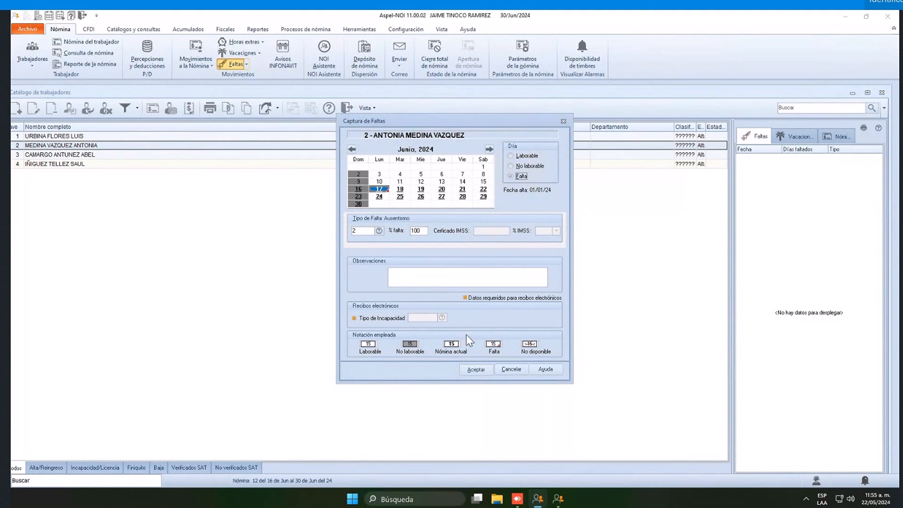
{"action": "left_click", "coordinate": [399, 189]}
{"action": "left_click", "coordinate": [518, 177]}
{"action": "left_click", "coordinate": [471, 369]}
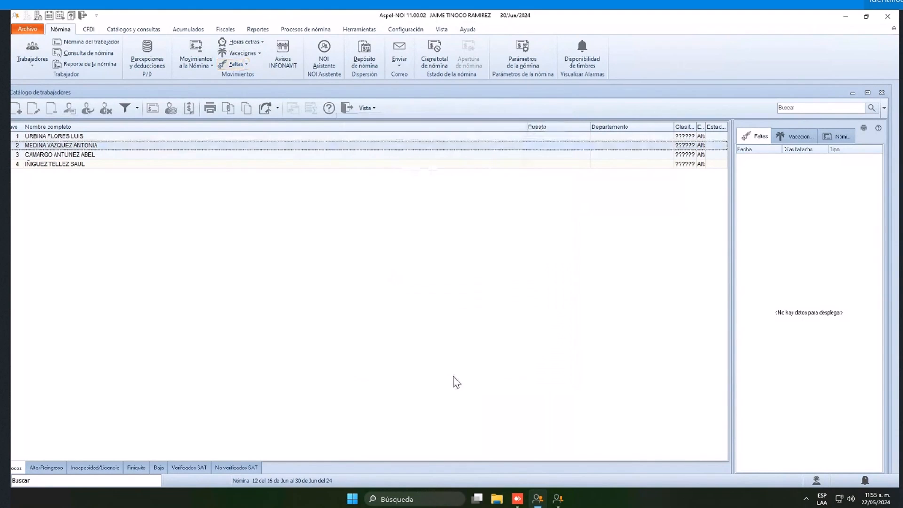
- Open worker 2's receipt with the absences applied and review the ISR calculation's Gravable Mensual, Impuesto and Subs. E. amounts
{"action": "left_click", "coordinate": [152, 114]}
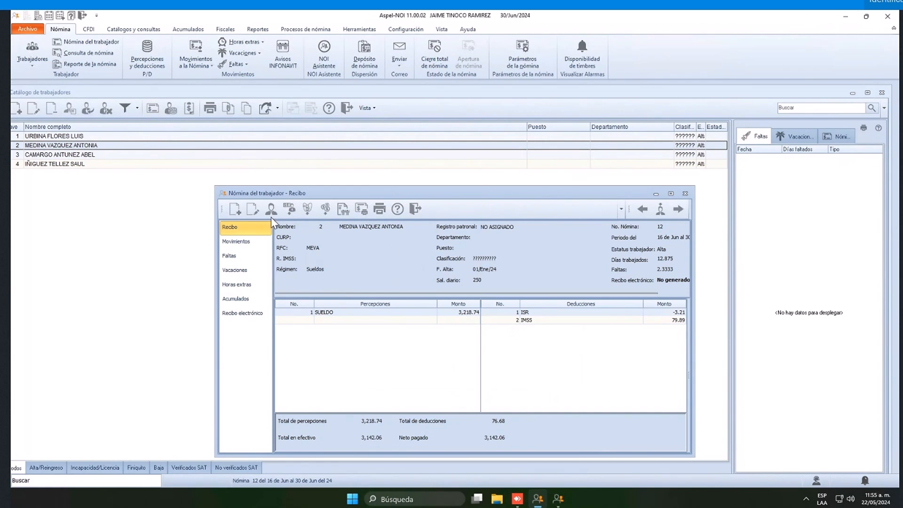
{"action": "left_click", "coordinate": [295, 211]}
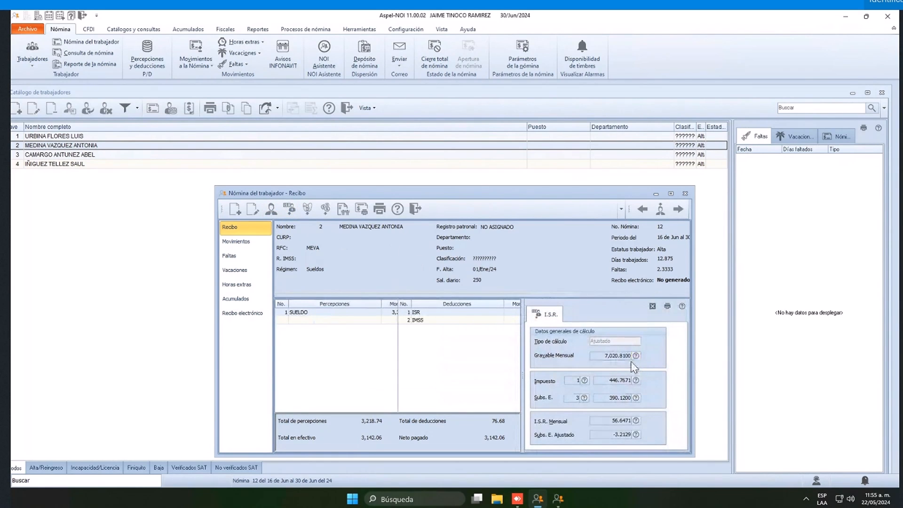
{"action": "left_click", "coordinate": [635, 356]}
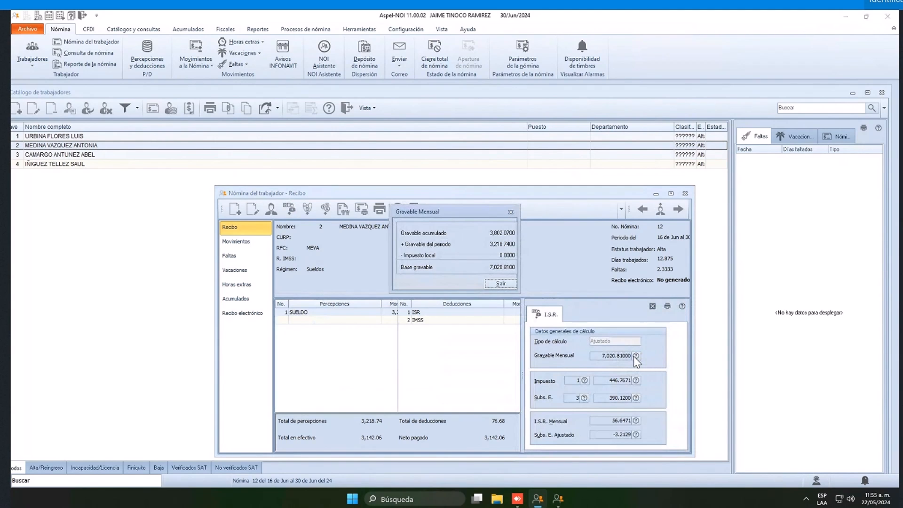
{"action": "left_click", "coordinate": [501, 283]}
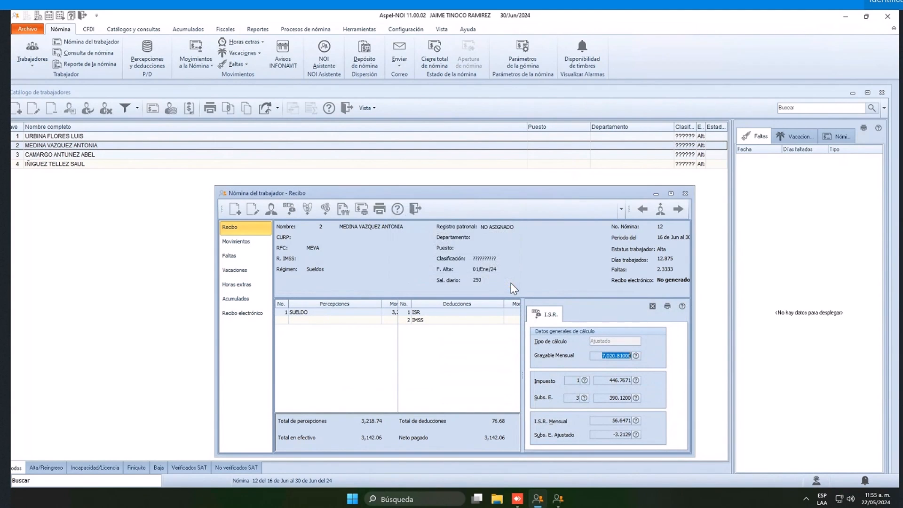
{"action": "left_click", "coordinate": [634, 380]}
{"action": "left_click", "coordinate": [500, 306]}
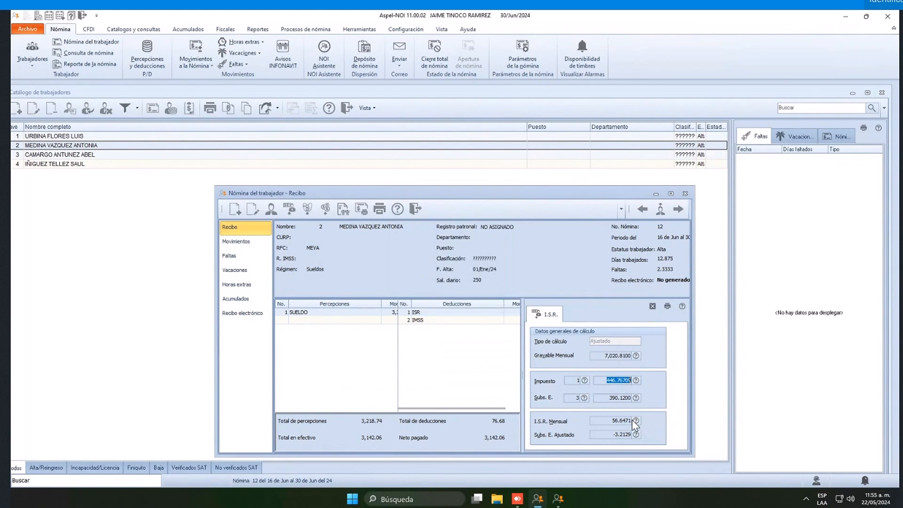
{"action": "left_click", "coordinate": [611, 398]}
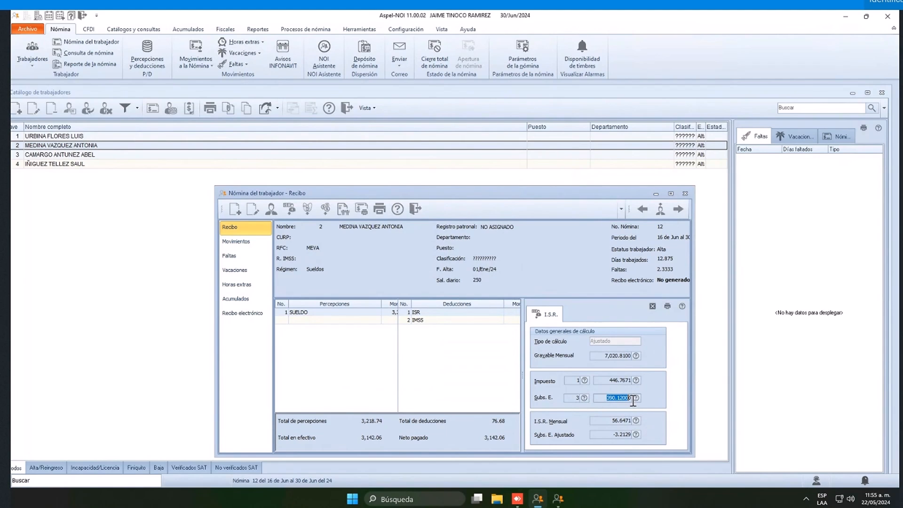
- Review worker 2's Subs. E. Ajustado breakdown, and close the receipt and the workers catalogue
{"action": "left_click", "coordinate": [637, 434]}
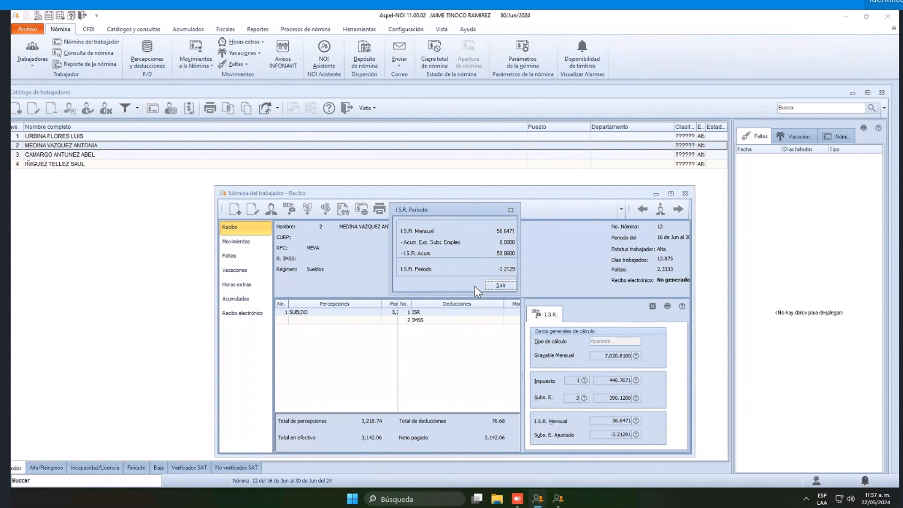
{"action": "left_click", "coordinate": [503, 285]}
{"action": "left_click", "coordinate": [415, 208]}
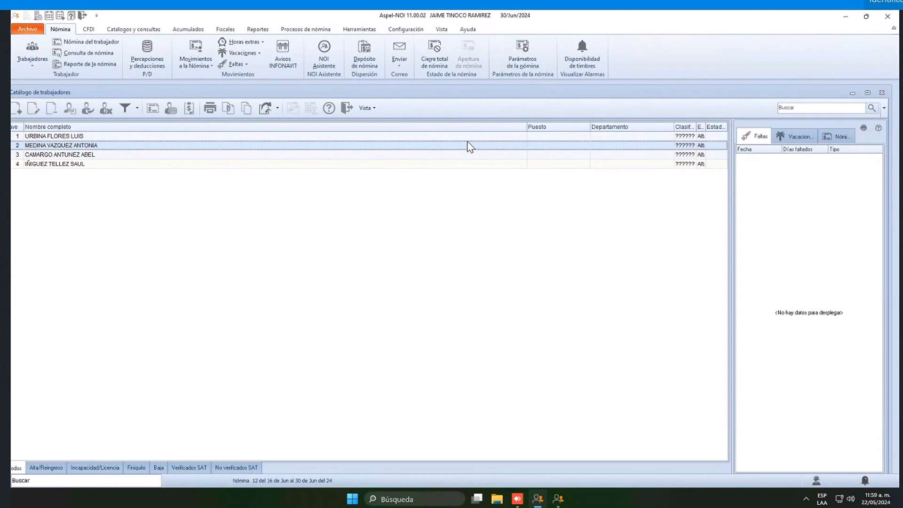
{"action": "left_click", "coordinate": [347, 108]}
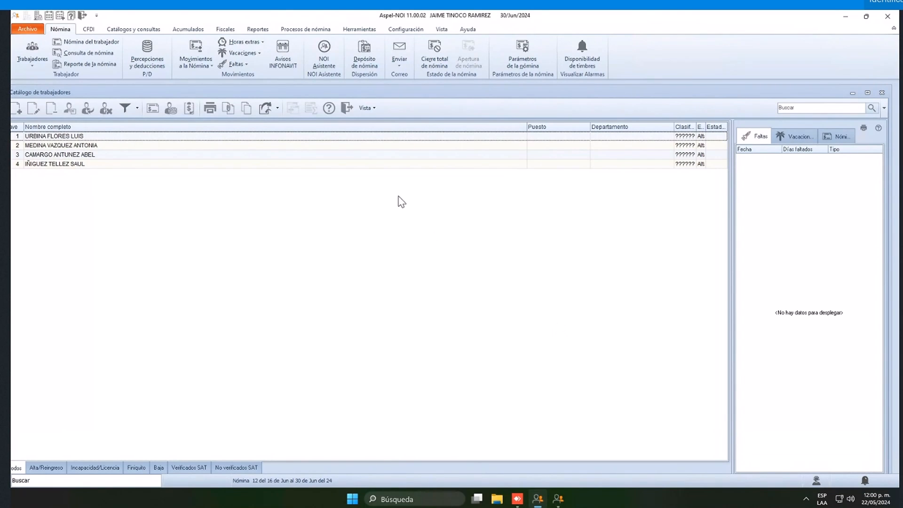
{"action": "left_click", "coordinate": [346, 111]}
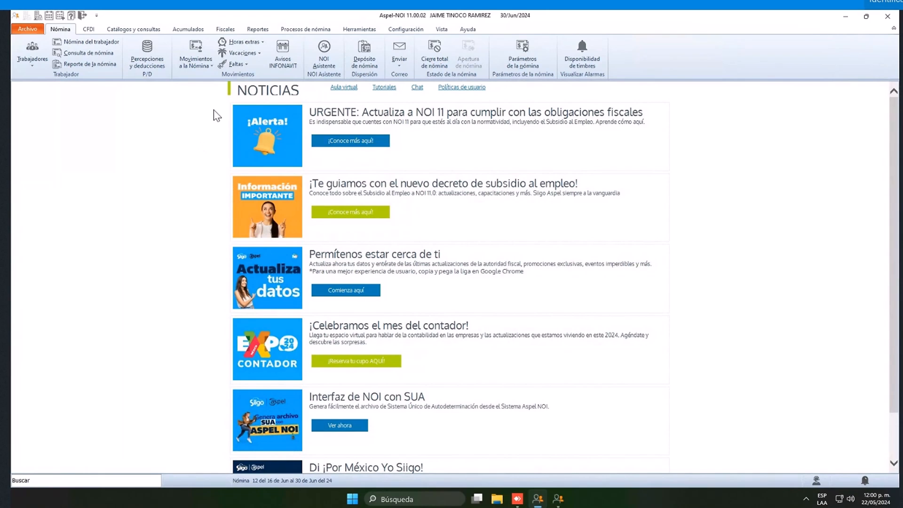
- Export the payroll report (Reporte de la nómina) directly to Excel as NOMINA.XLSX in the Desktop folder and accept the export notice
{"action": "left_click", "coordinate": [97, 67]}
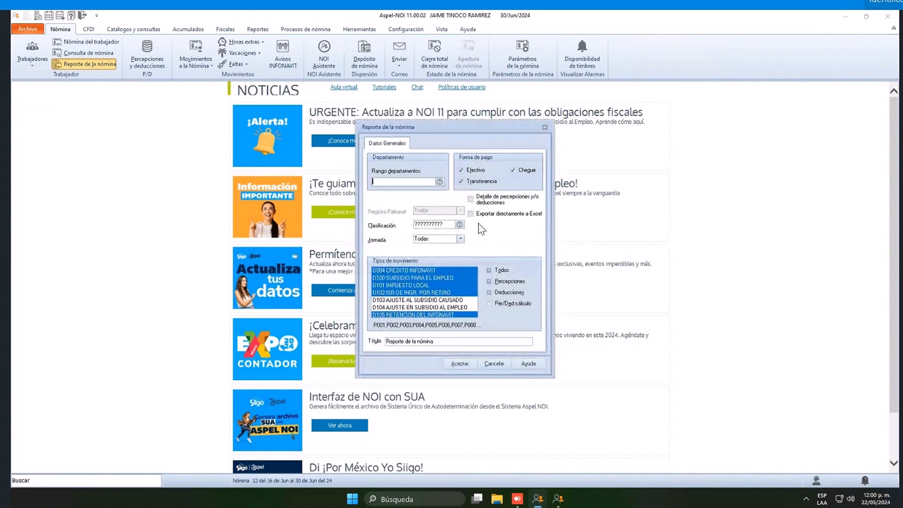
{"action": "left_click", "coordinate": [471, 214]}
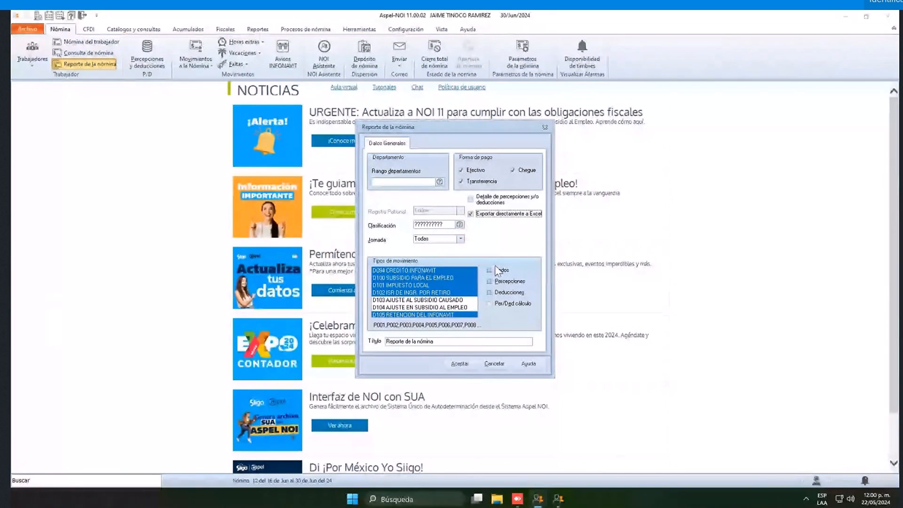
{"action": "left_click", "coordinate": [460, 365]}
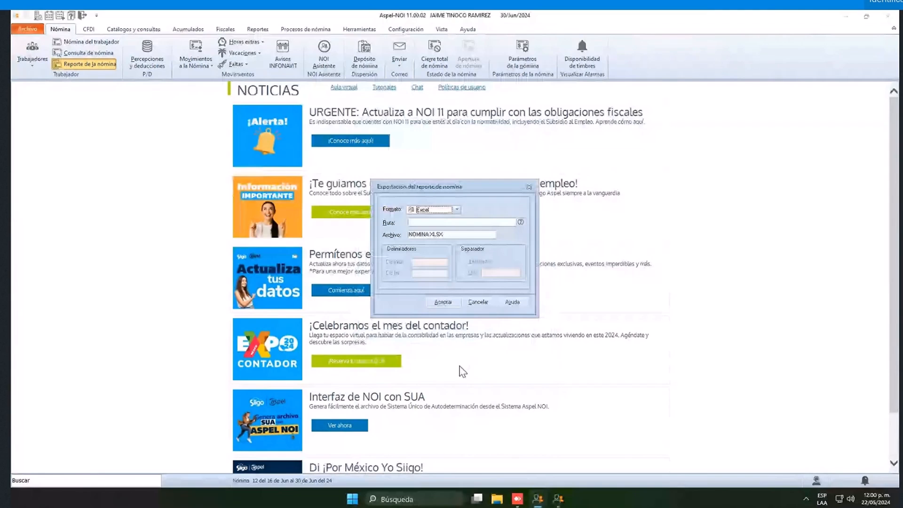
{"action": "left_click", "coordinate": [521, 222]}
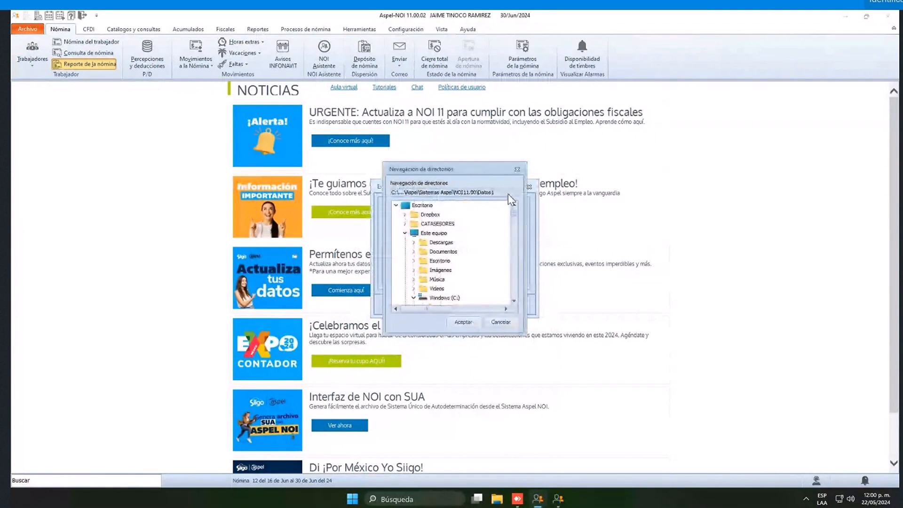
{"action": "left_click", "coordinate": [463, 322]}
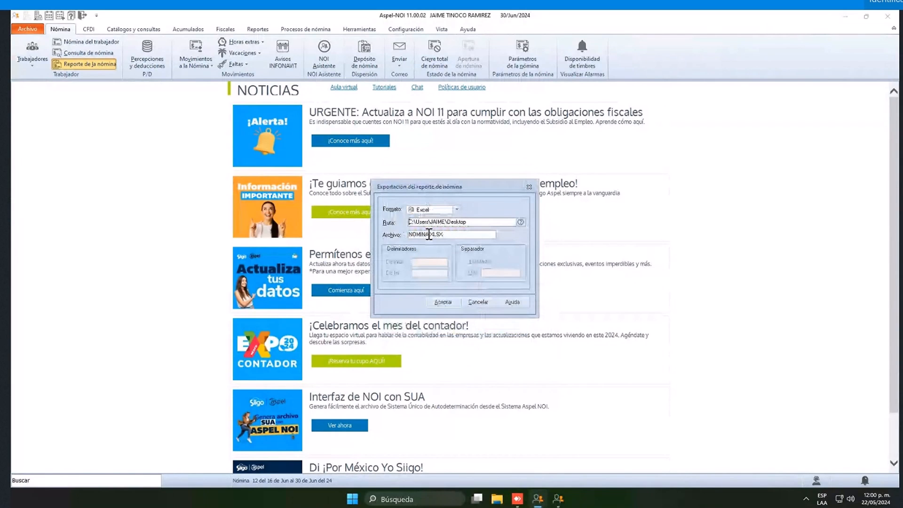
{"action": "key", "text": "Return"}
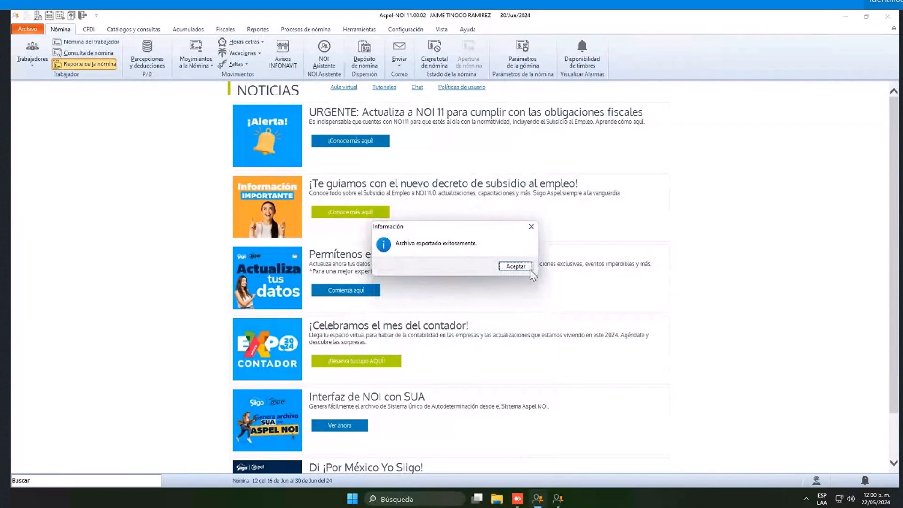
{"action": "left_click", "coordinate": [517, 266]}
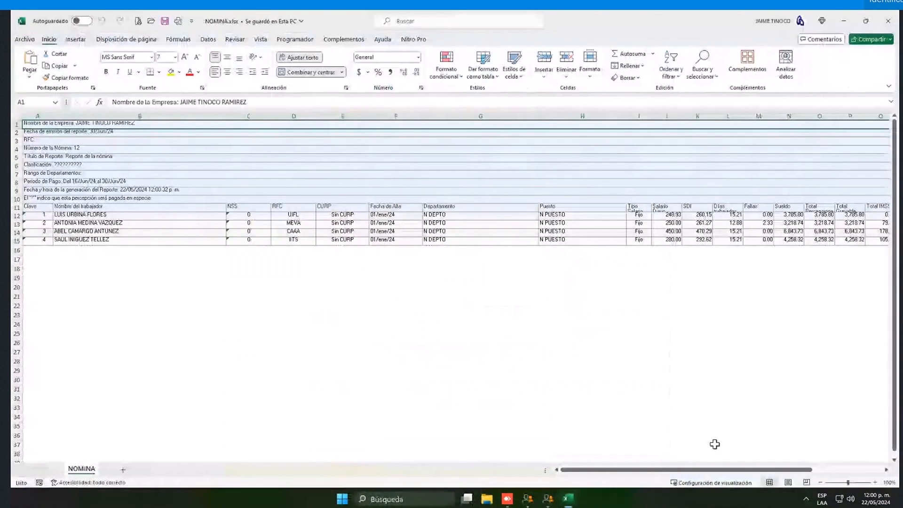
- Increase the height of header row 11 in the NOMINA sheet so the column titles fit, and bring the final columns into view
{"action": "left_click_drag", "start_coordinate": [639, 473], "coordinate": [708, 475]}
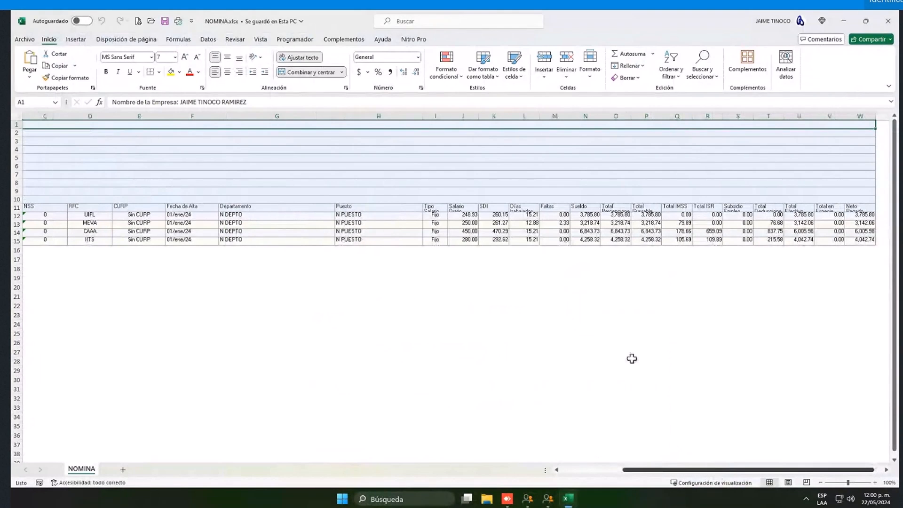
{"action": "left_click_drag", "start_coordinate": [15, 212], "coordinate": [17, 225]}
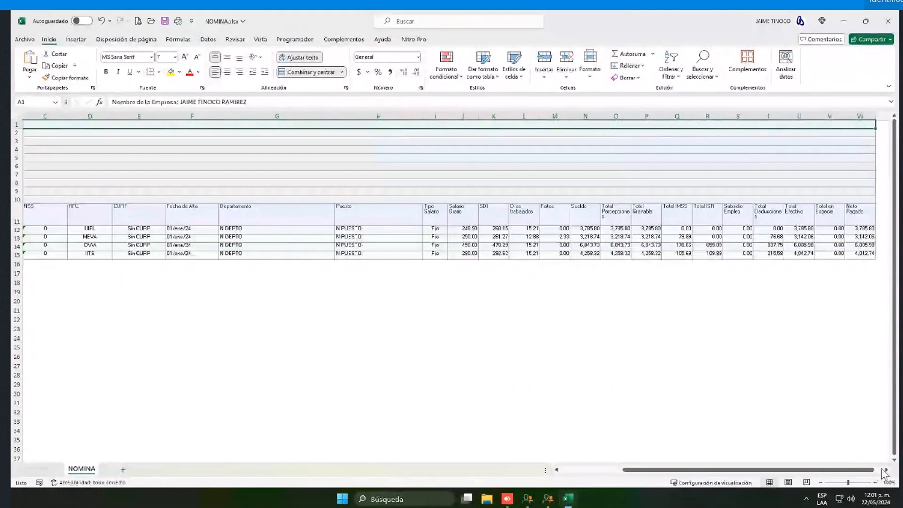
{"action": "scroll", "coordinate": [800, 423], "scroll_direction": "right", "scroll_amount": 3}
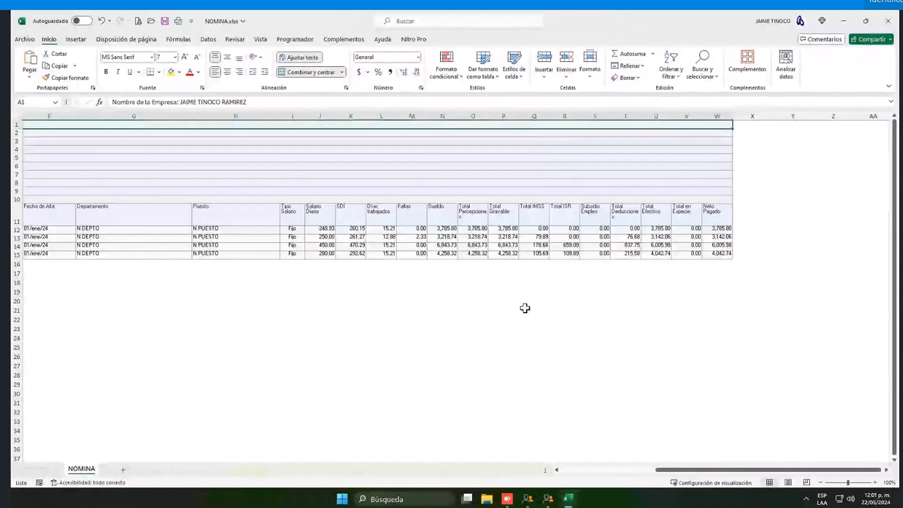
- Compare the Subsidio Empleo cells S13 to S15 for workers 2 to 4, and minimize the remote session to return to the LiveWebinar room
{"action": "left_click", "coordinate": [594, 237]}
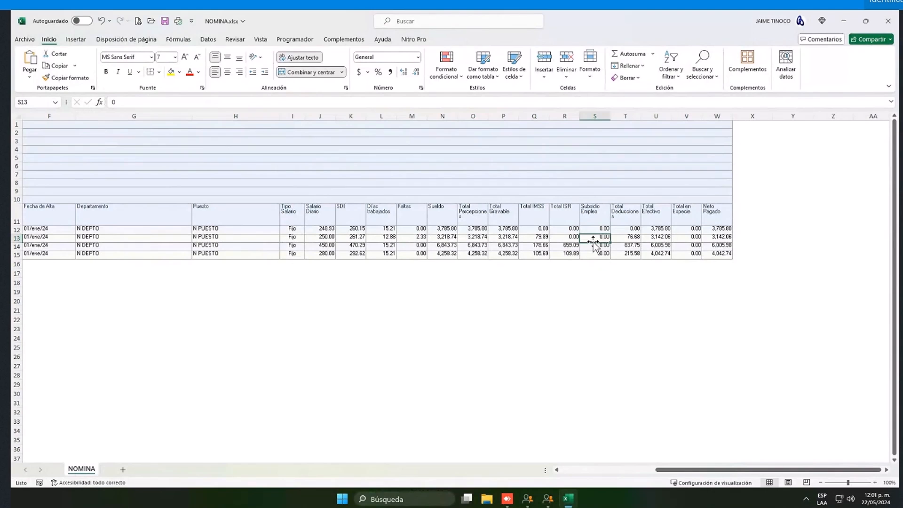
{"action": "left_click", "coordinate": [594, 254]}
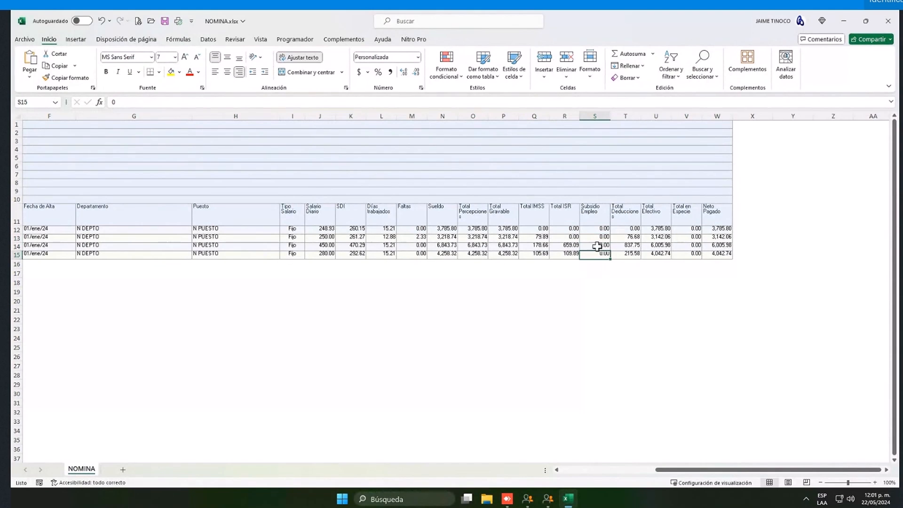
{"action": "left_click", "coordinate": [597, 238]}
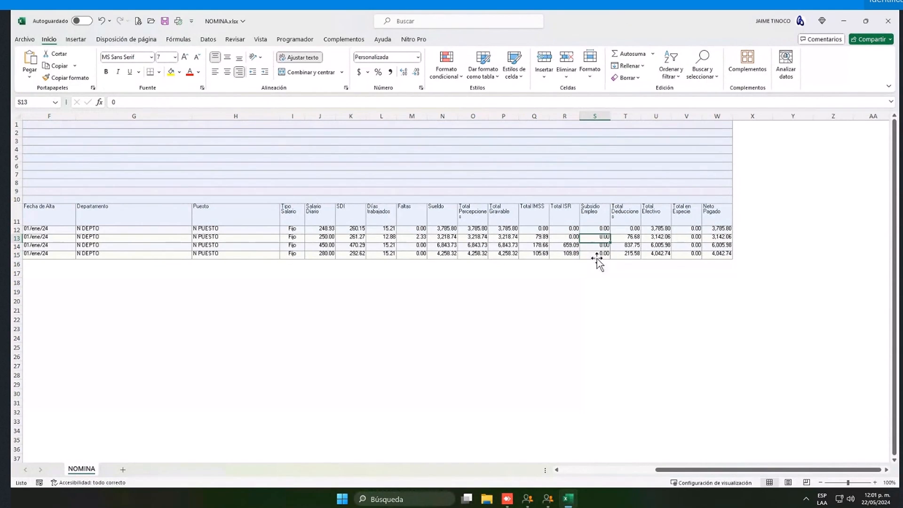
{"action": "left_click", "coordinate": [596, 255]}
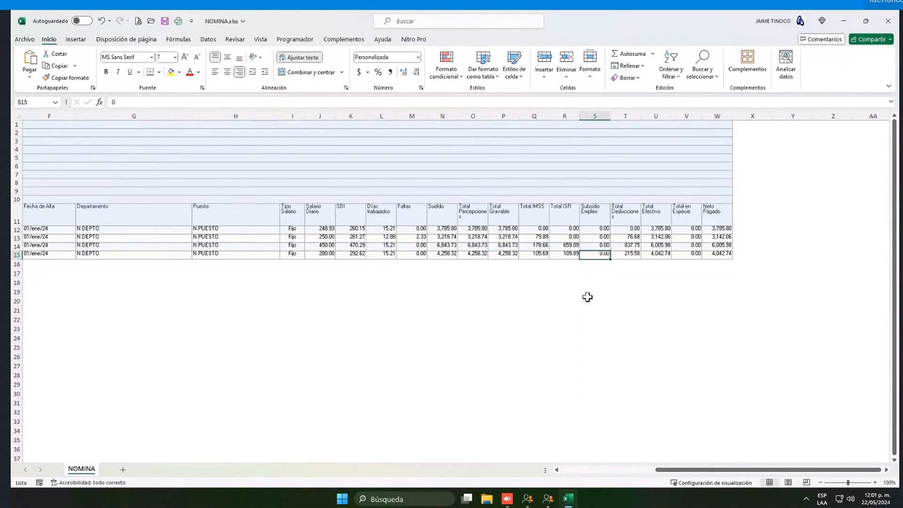
{"action": "left_click", "coordinate": [598, 240]}
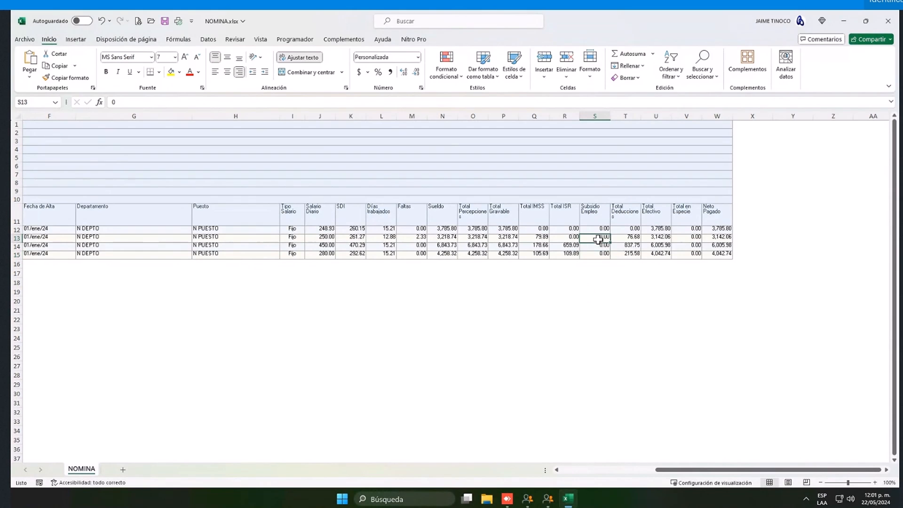
{"action": "left_click", "coordinate": [598, 253]}
{"action": "left_click", "coordinate": [600, 237]}
{"action": "left_click", "coordinate": [602, 257]}
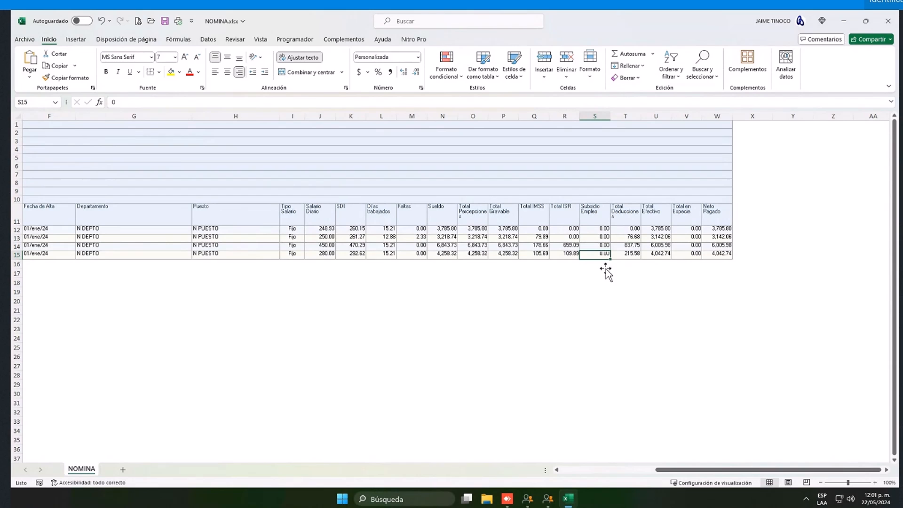
{"action": "left_click", "coordinate": [599, 239]}
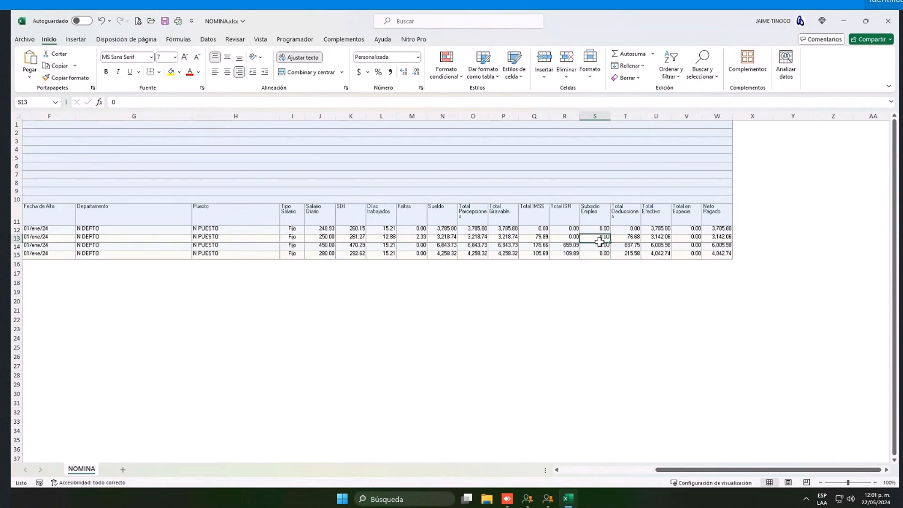
{"action": "left_click", "coordinate": [599, 247]}
{"action": "left_click", "coordinate": [599, 257]}
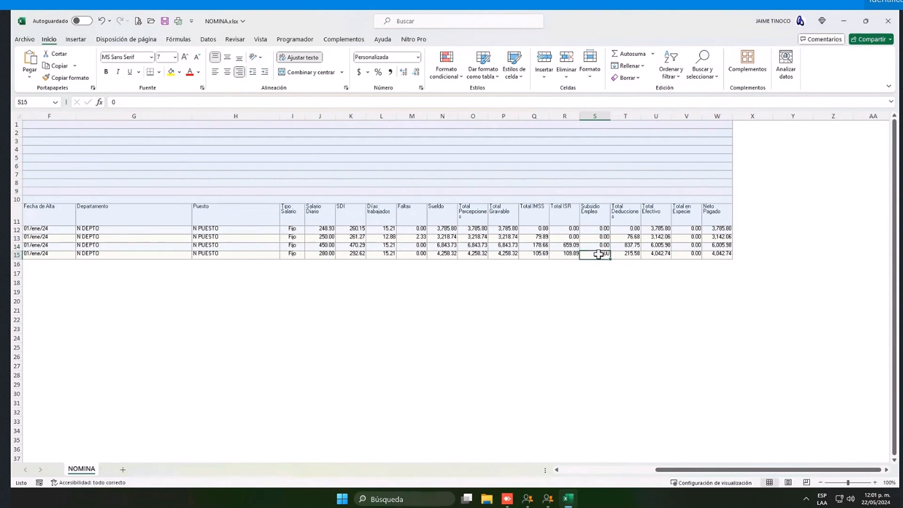
{"action": "left_click", "coordinate": [600, 247]}
{"action": "left_click", "coordinate": [599, 239]}
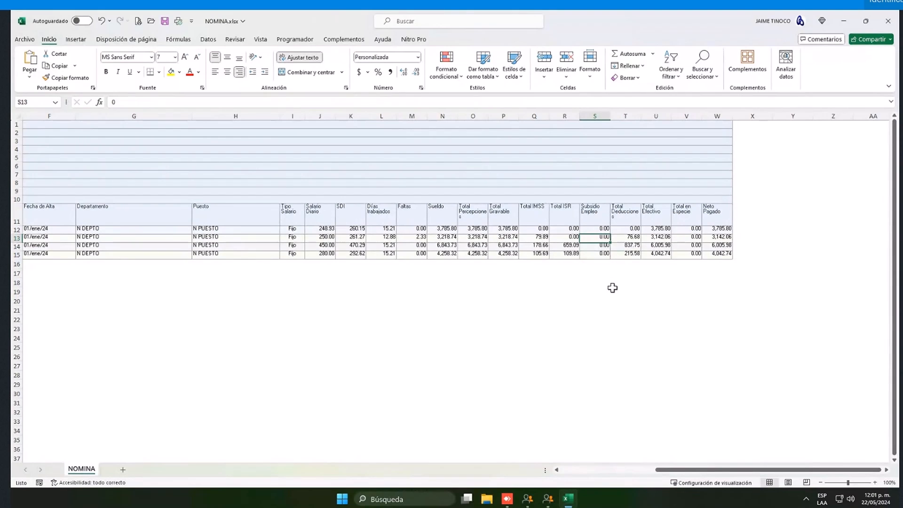
{"action": "left_click", "coordinate": [603, 256]}
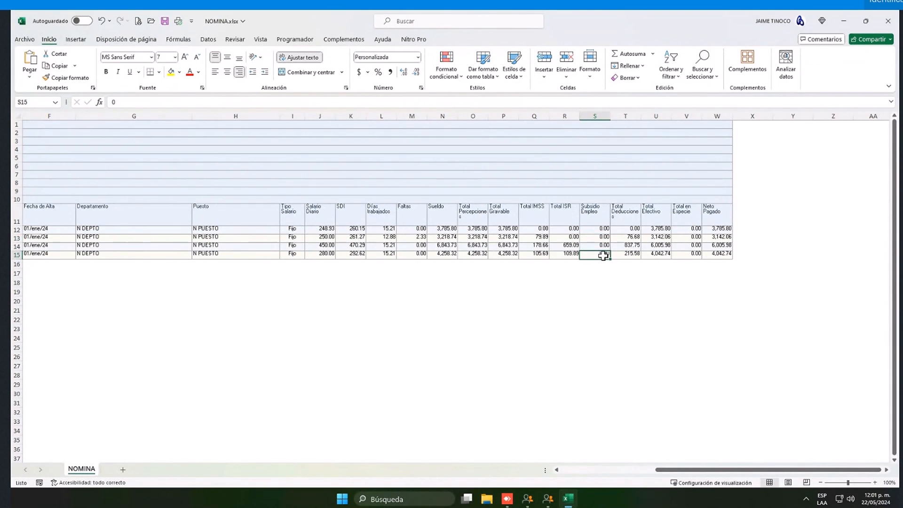
{"action": "left_click", "coordinate": [602, 239]}
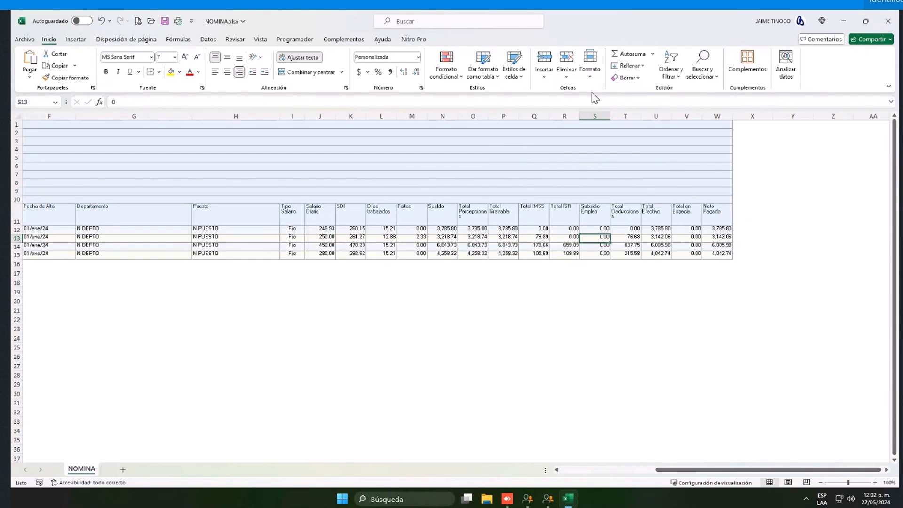
{"action": "mouse_move", "coordinate": [499, 10]}
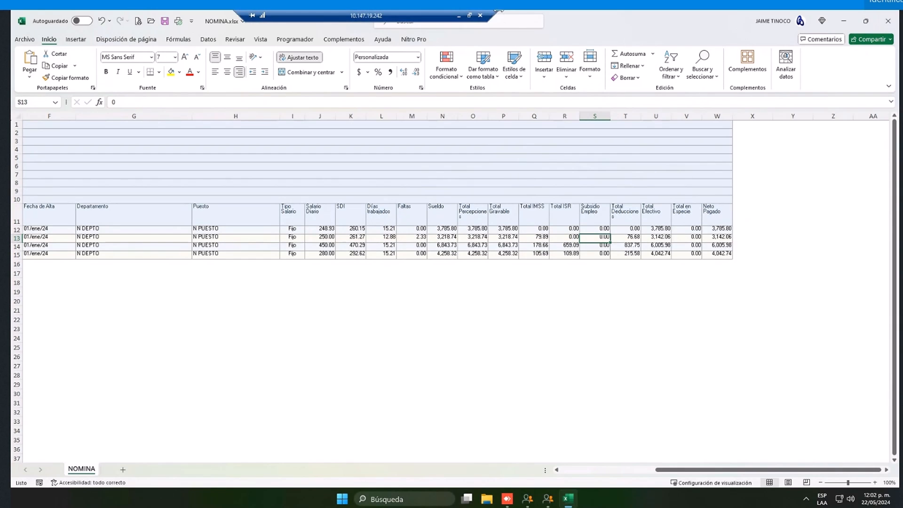
{"action": "left_click", "coordinate": [461, 17]}
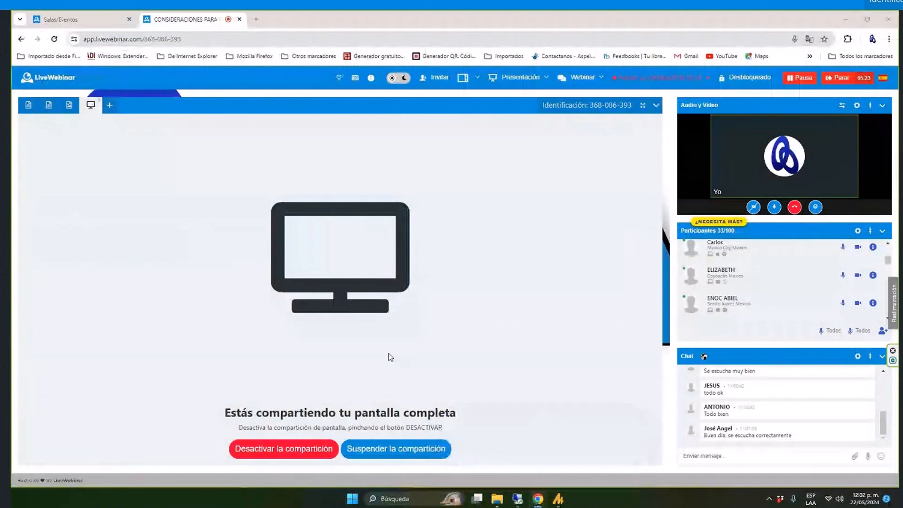